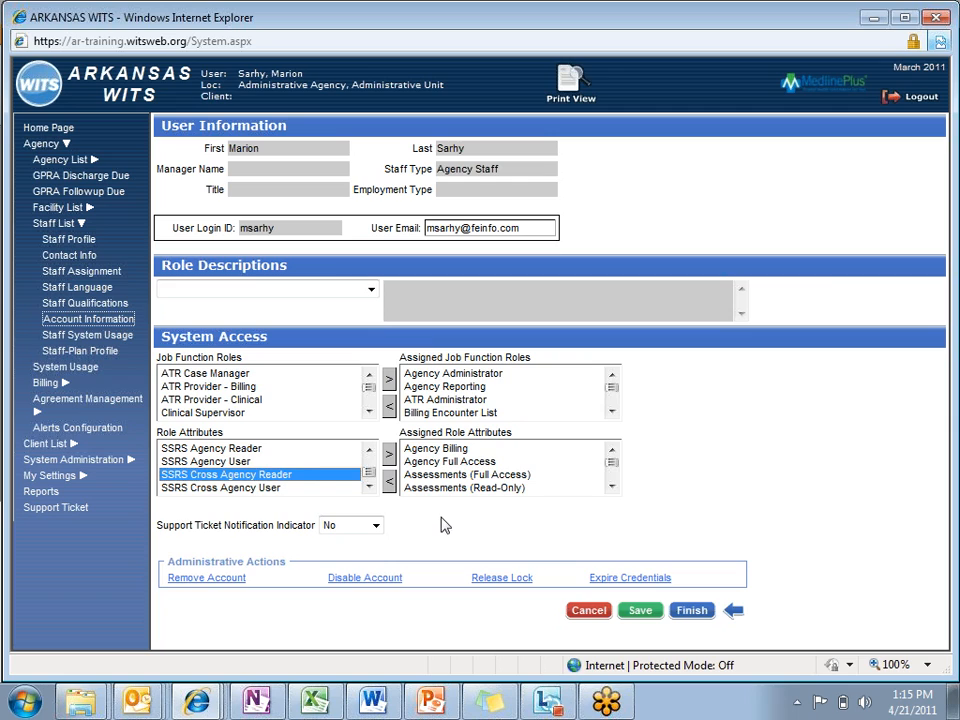
Step: Look over the SSRS Cross Agency Reader and SSRS Cross Agency User entries among the available role attributes
left_click(232, 487)
key("Up")
left_click(206, 495)
left_click(214, 478)
left_click(222, 491)
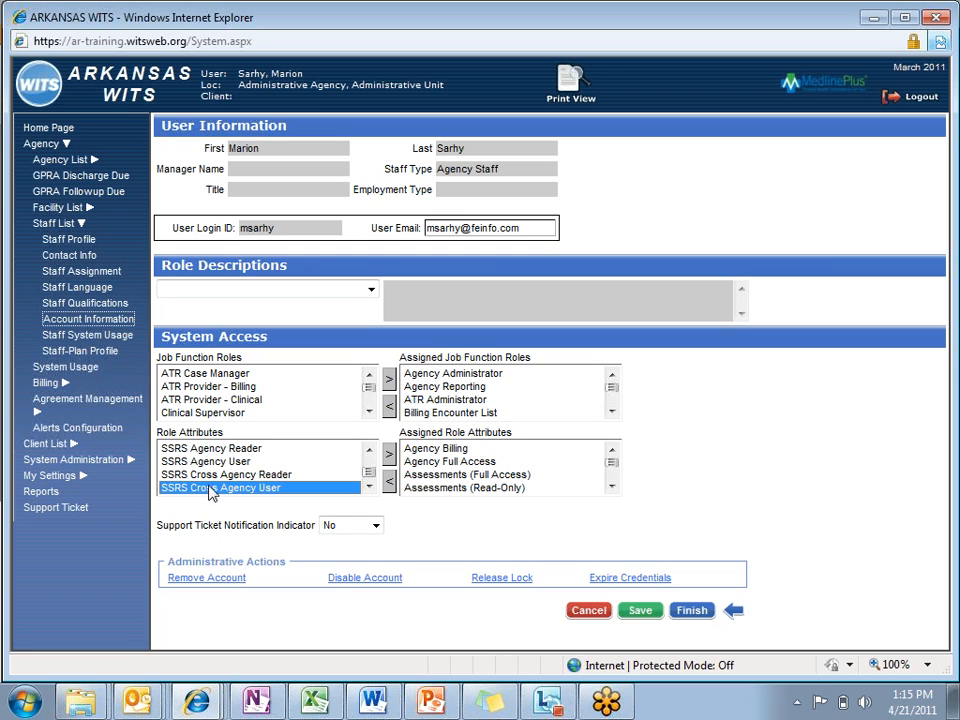
left_click(212, 476)
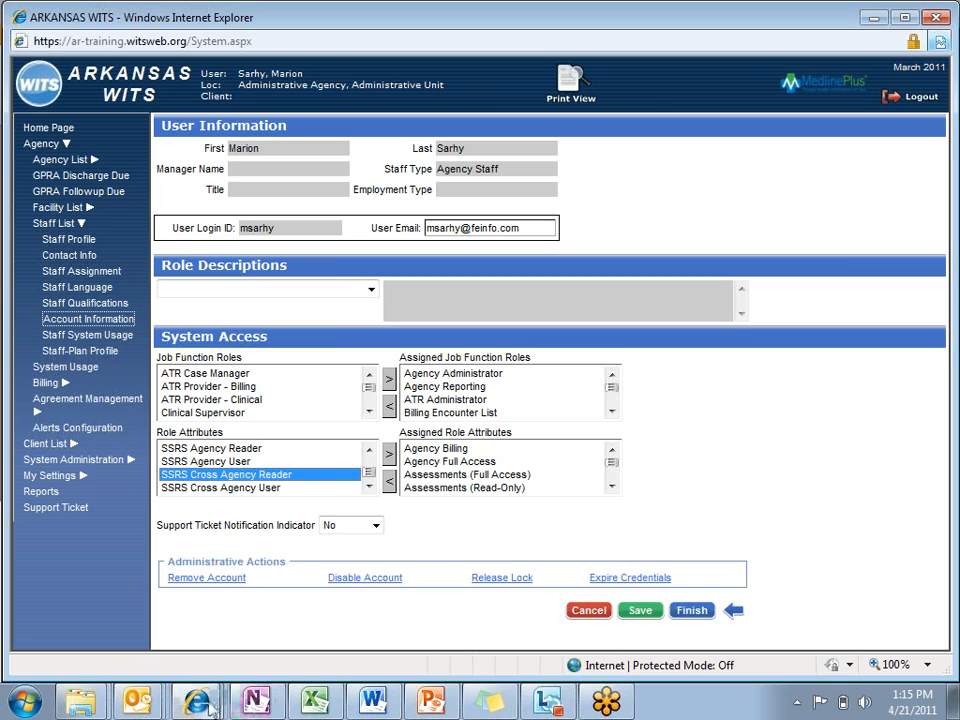
Step: Switch to the Report Manager window and open the Encounter Services report from The Cross-Agency Sandbox's ATR folder
mouse_move(210, 708)
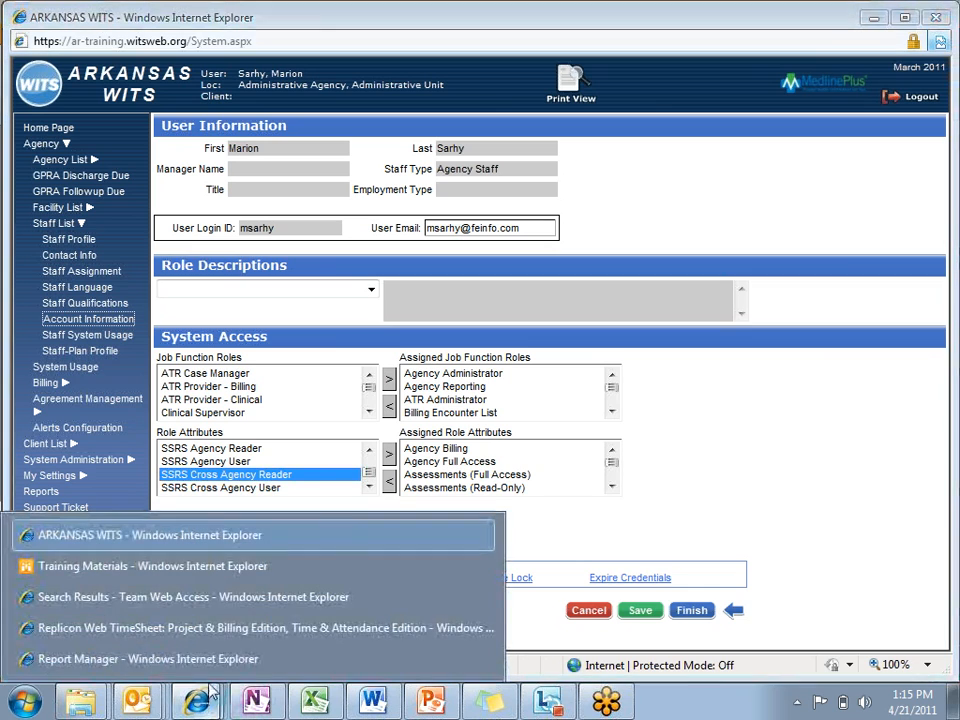
left_click(146, 662)
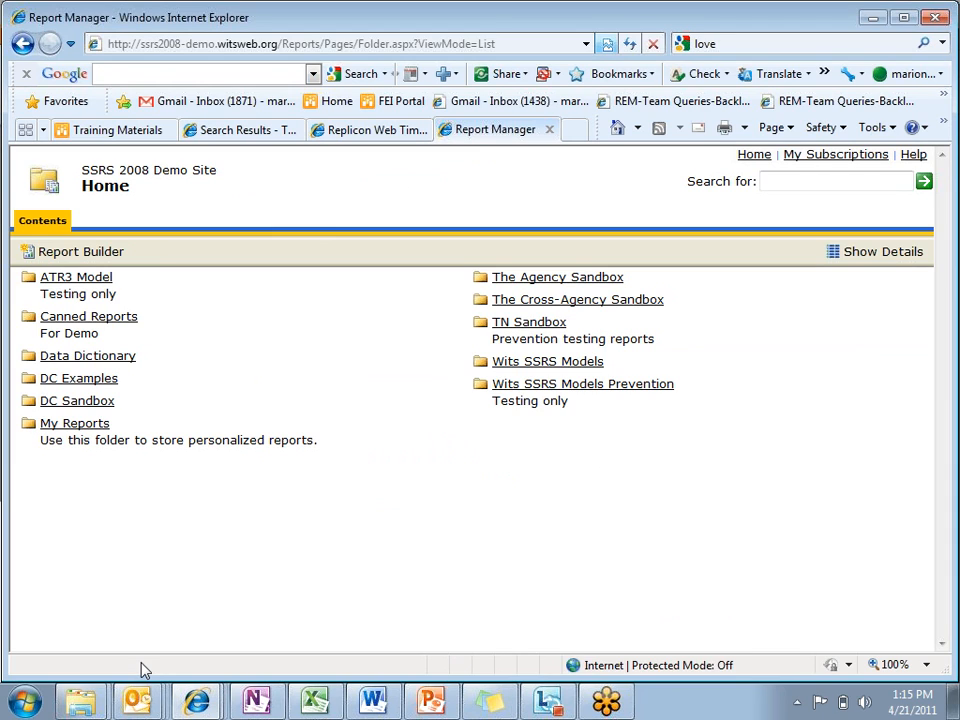
mouse_move(606, 700)
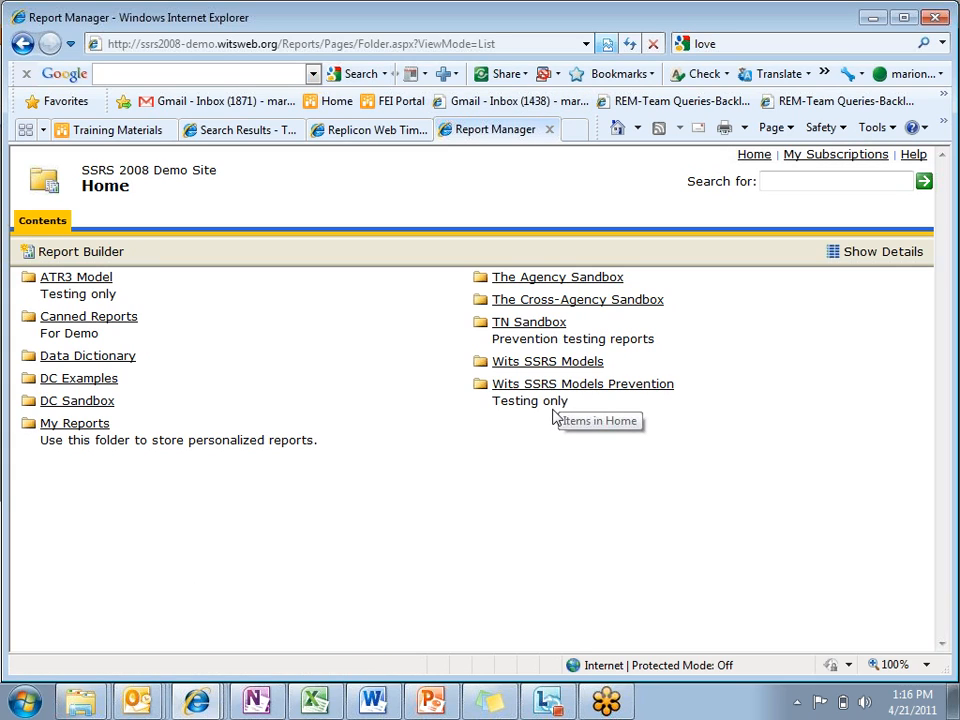
left_click(560, 308)
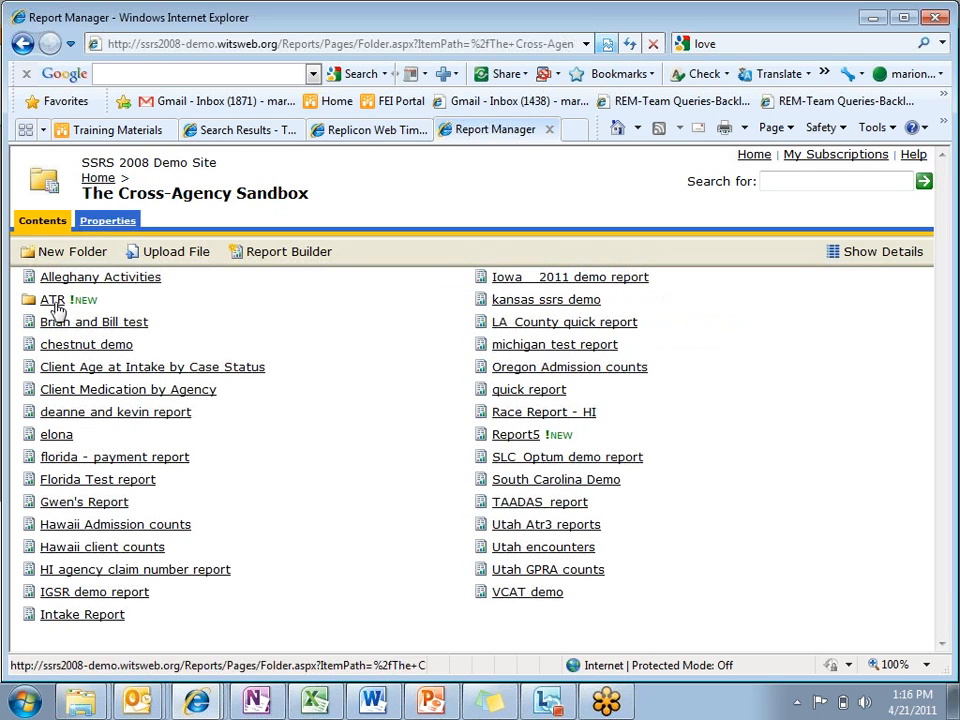
left_click(54, 302)
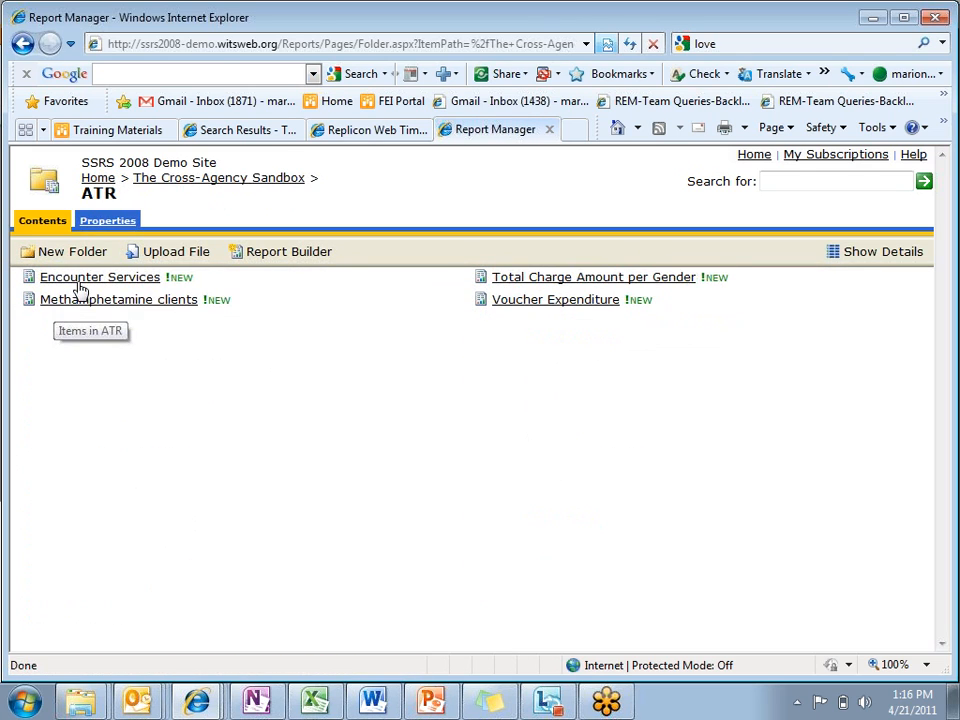
left_click(85, 282)
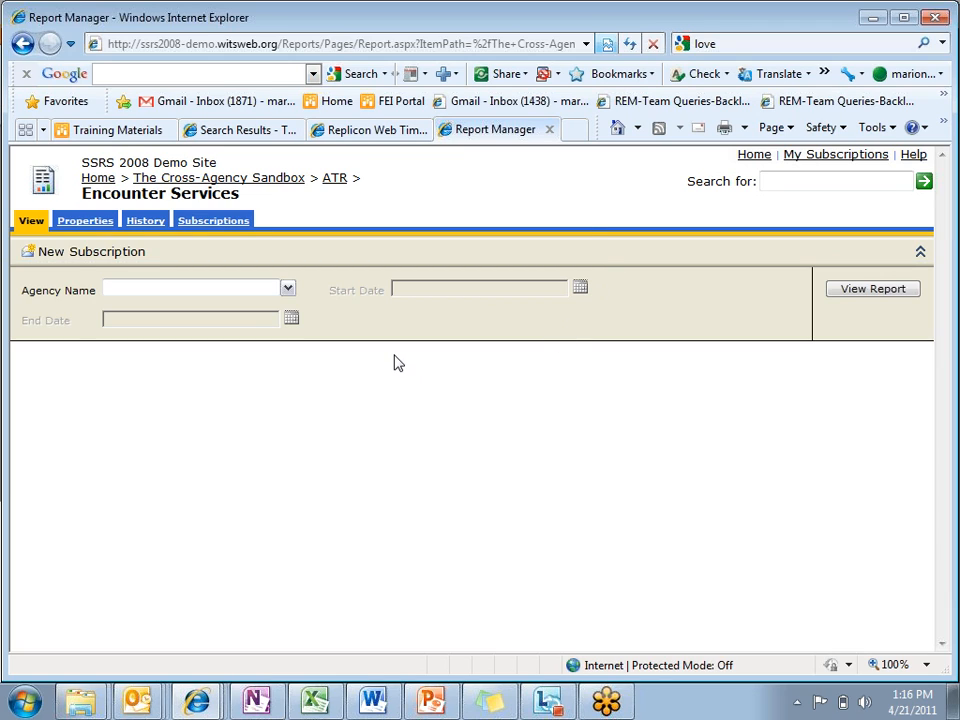
Step: Select all agencies for the Agency Name parameter and run the Encounter Services report
left_click(288, 290)
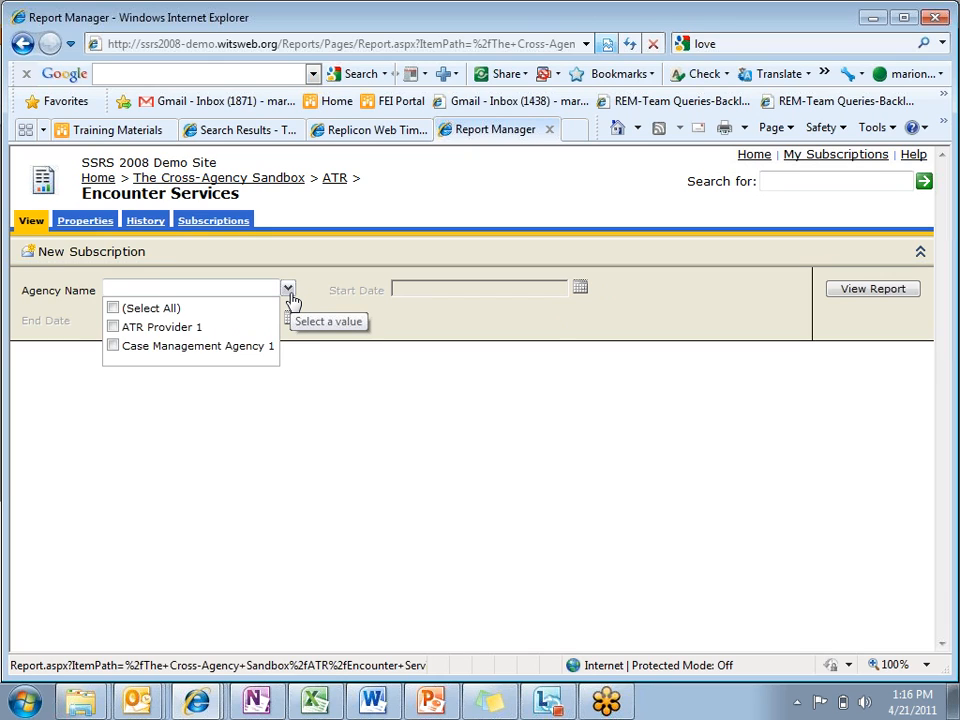
left_click(113, 329)
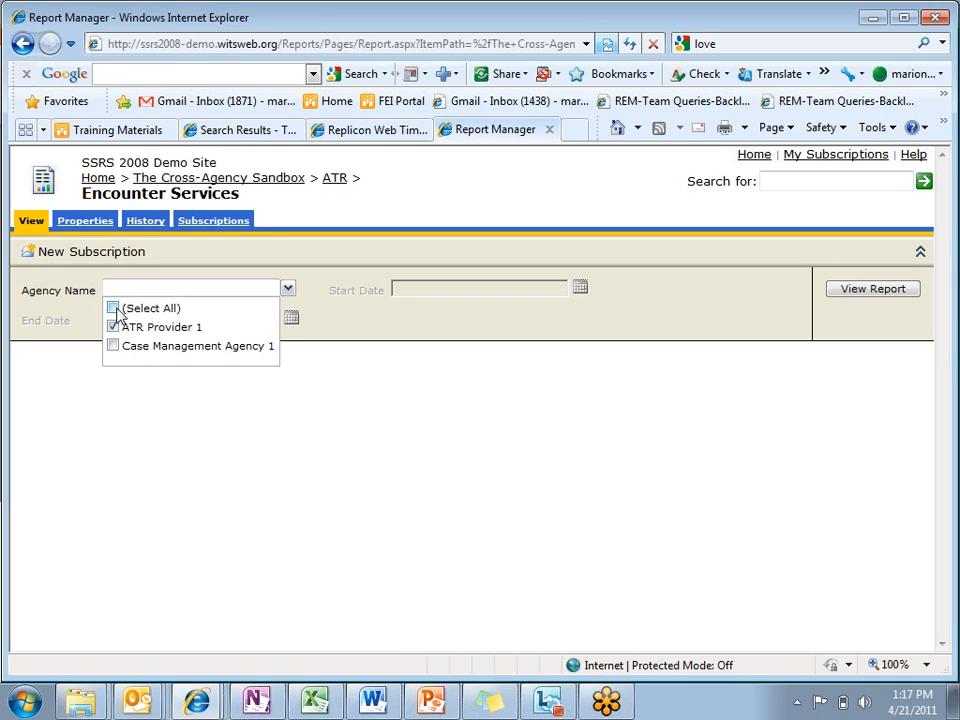
left_click(116, 309)
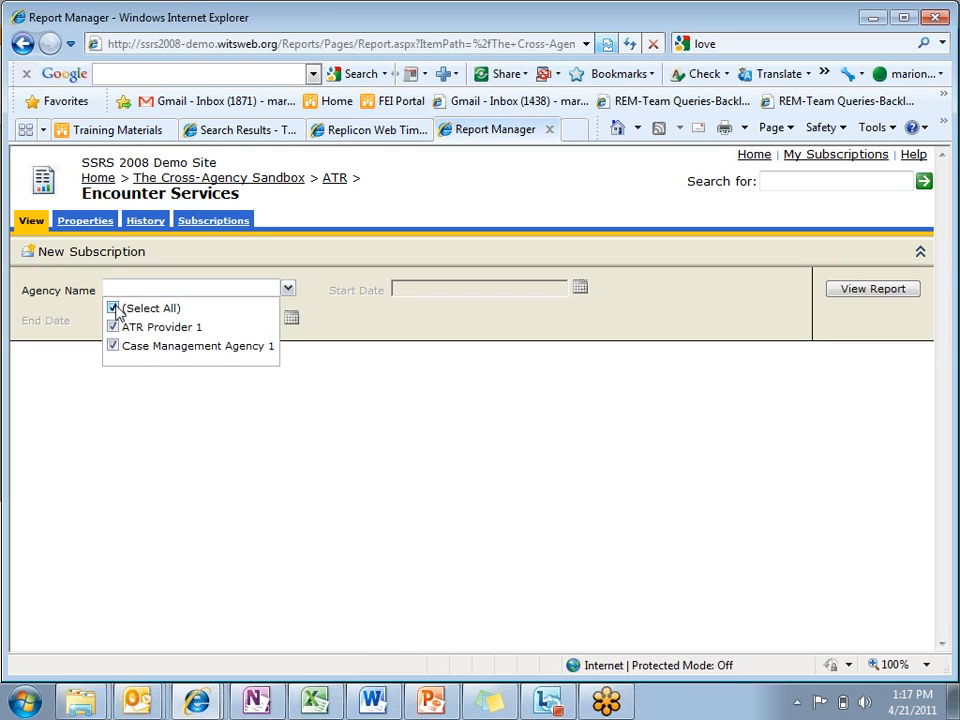
left_click(380, 340)
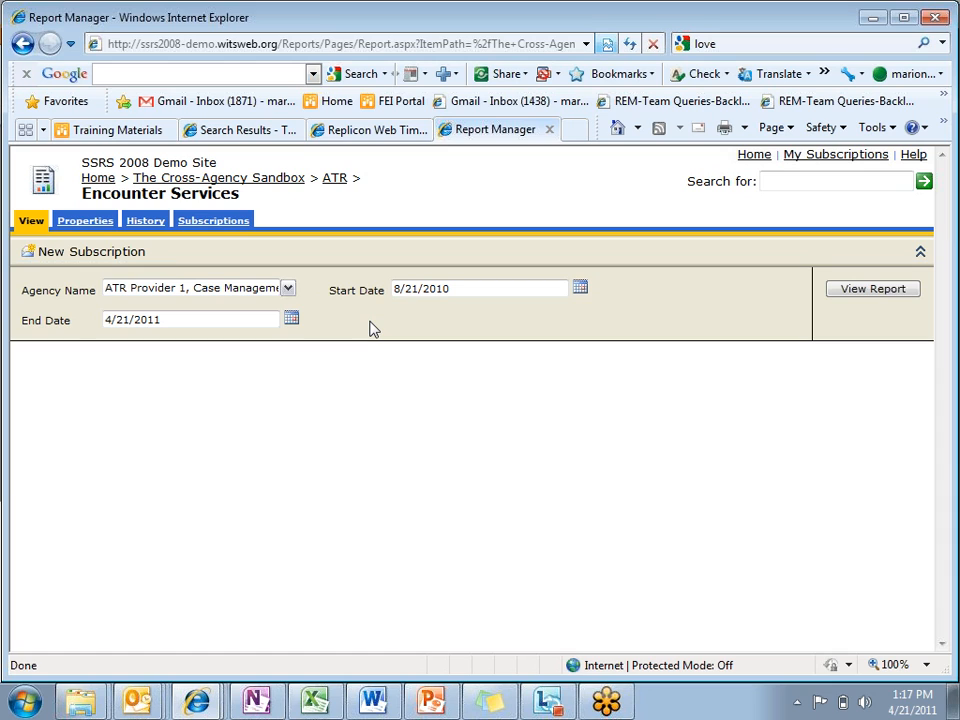
left_click(842, 297)
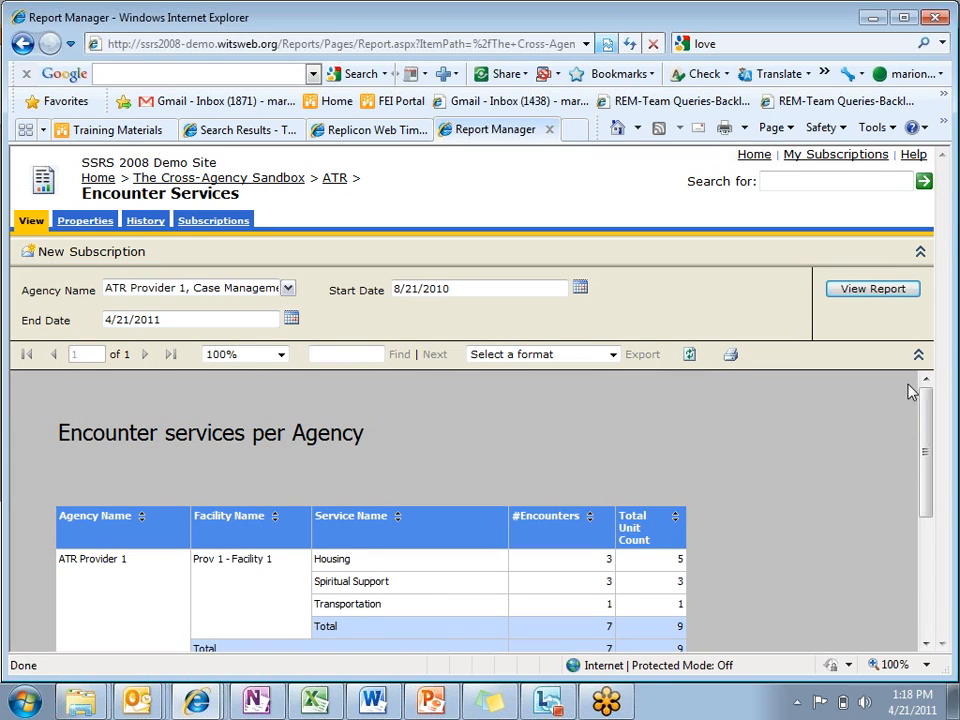
Step: Review the upper part of the Encounter services per Agency table and check the available export formats
left_click_drag(925, 416, 926, 440)
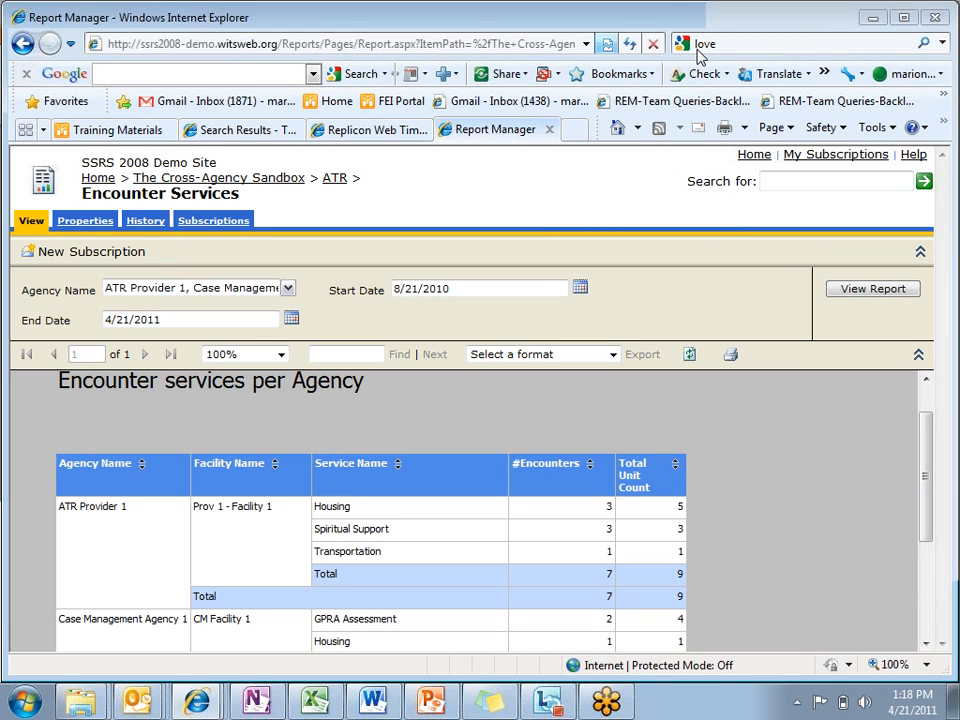
left_click(614, 355)
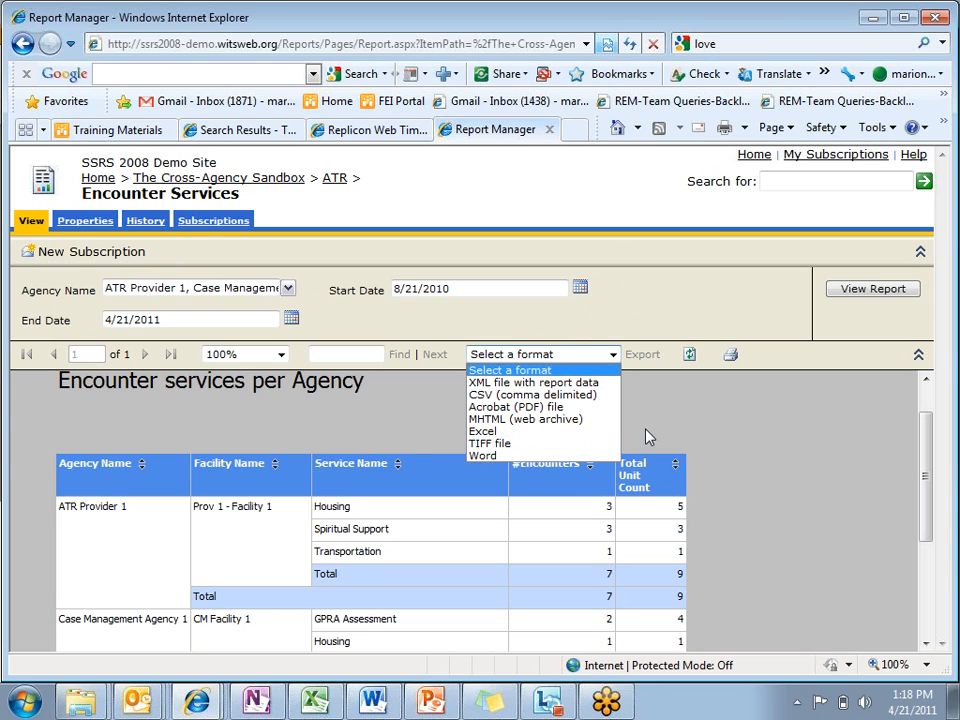
left_click(648, 437)
Step: Examine the filter description below the report table, return to the report's beginning and inspect its web address
left_click_drag(925, 446, 923, 567)
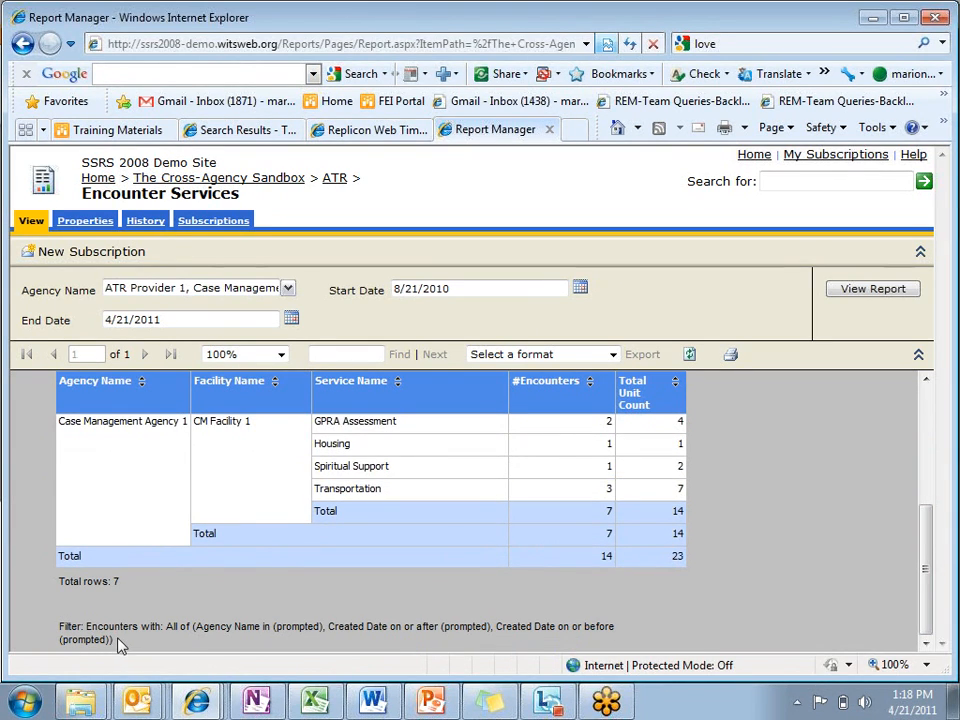
left_click_drag(120, 640, 70, 628)
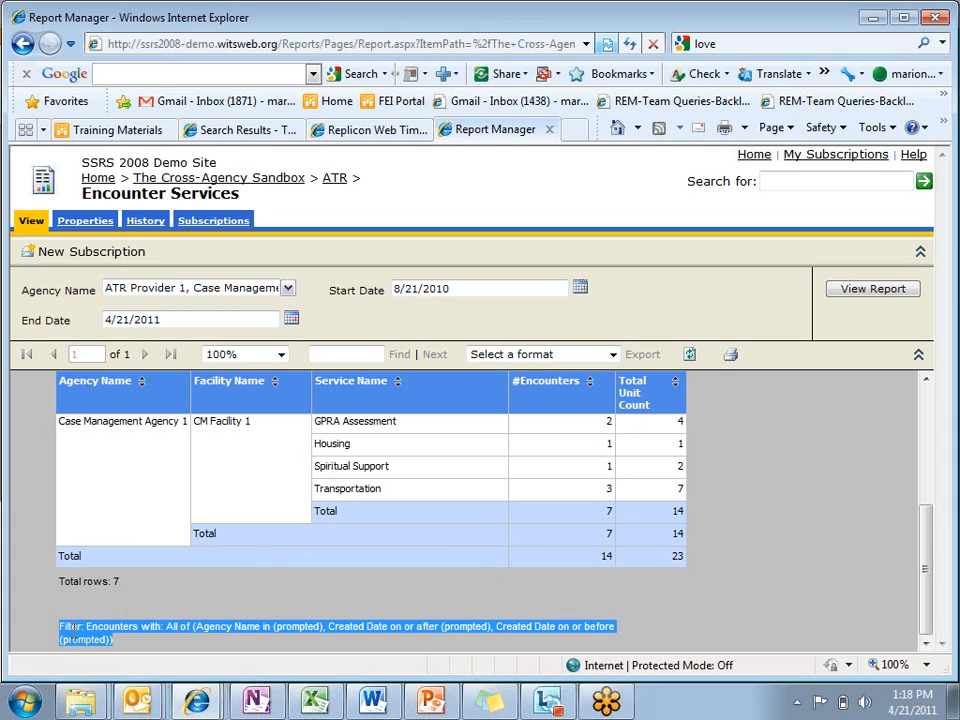
left_click(127, 652)
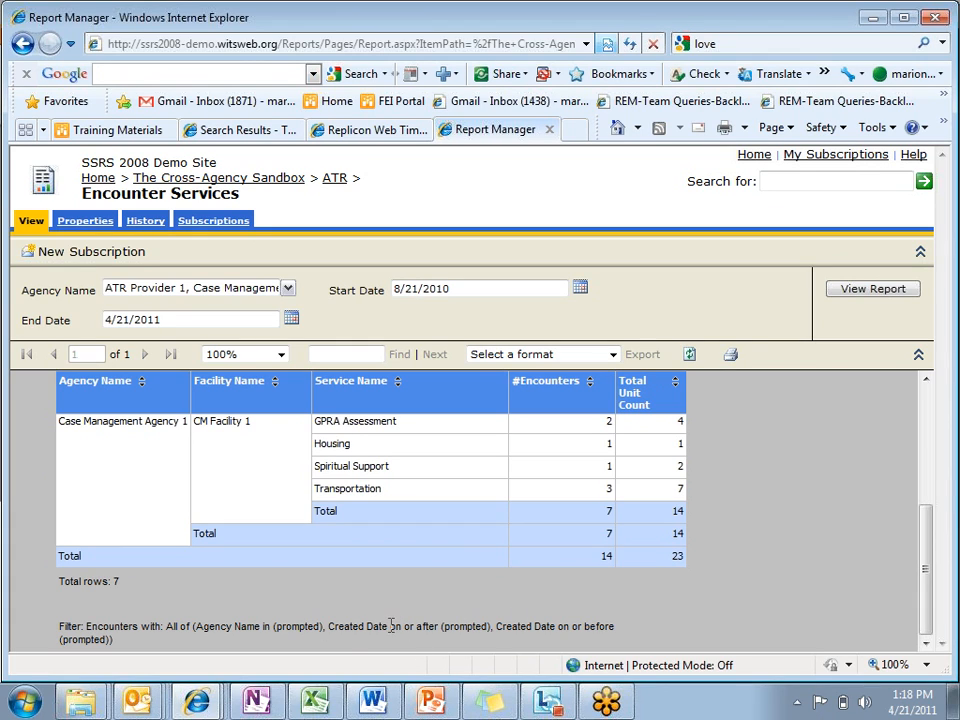
left_click_drag(390, 626, 349, 637)
left_click(345, 644)
left_click_drag(924, 583, 940, 442)
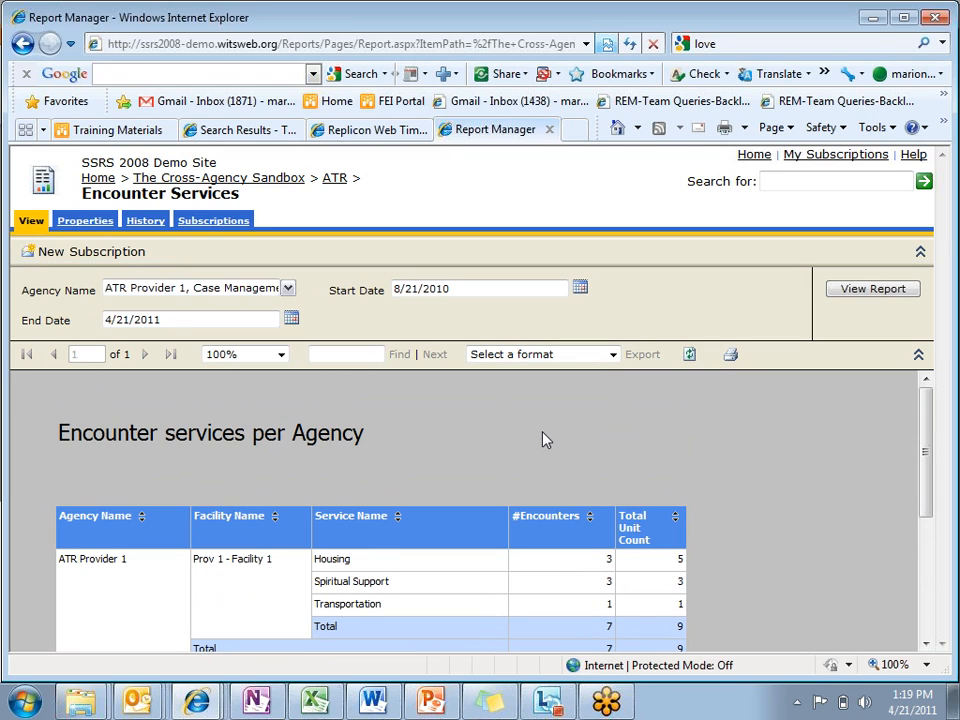
left_click(394, 41)
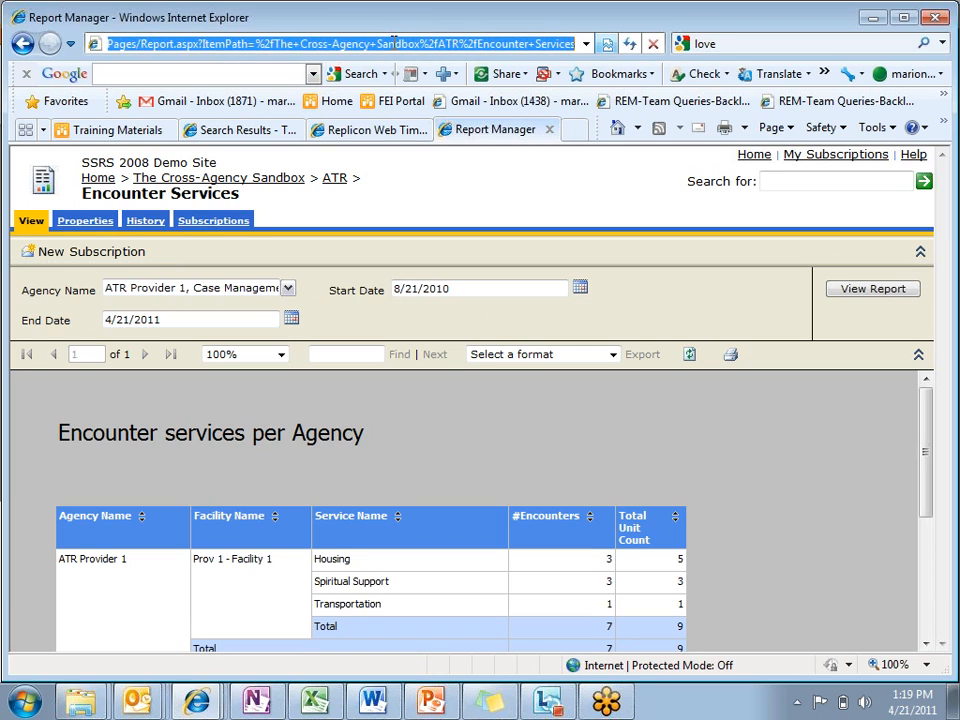
Step: Start a new subscription for the Encounter Services report and look over its delivery and processing options
left_click(221, 222)
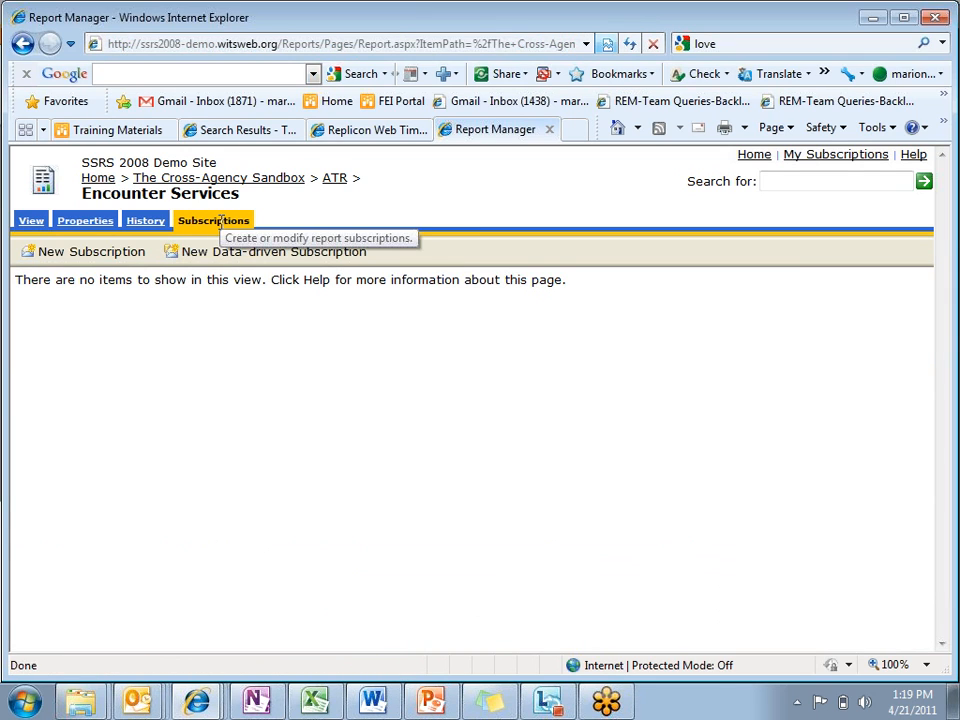
left_click(121, 261)
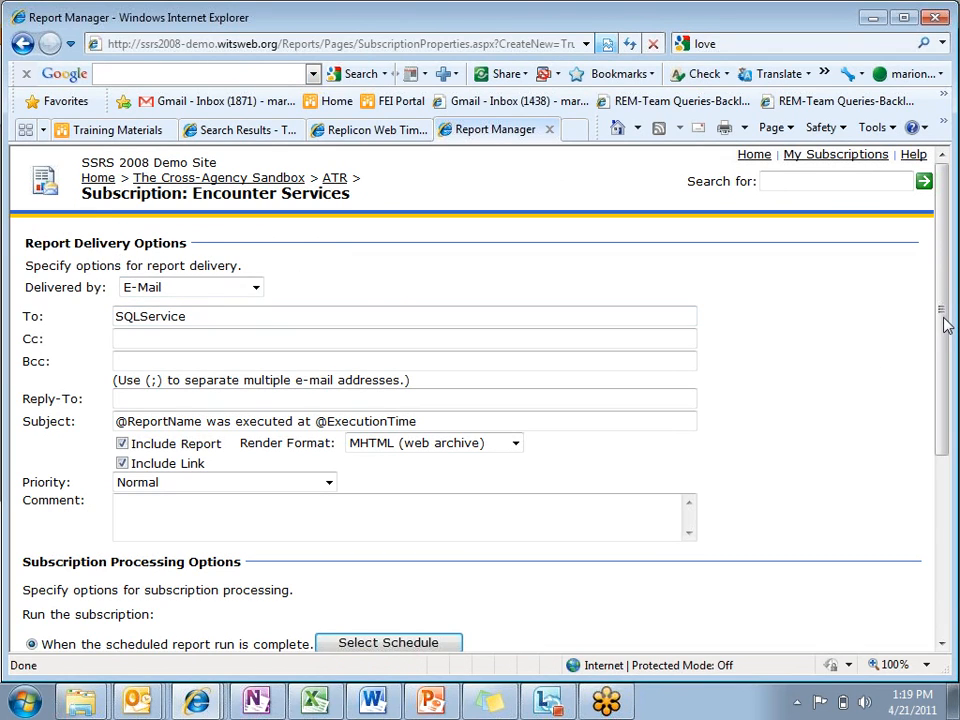
mouse_move(946, 325)
left_mouse_down()
mouse_move(947, 362)
mouse_move(945, 343)
left_mouse_up()
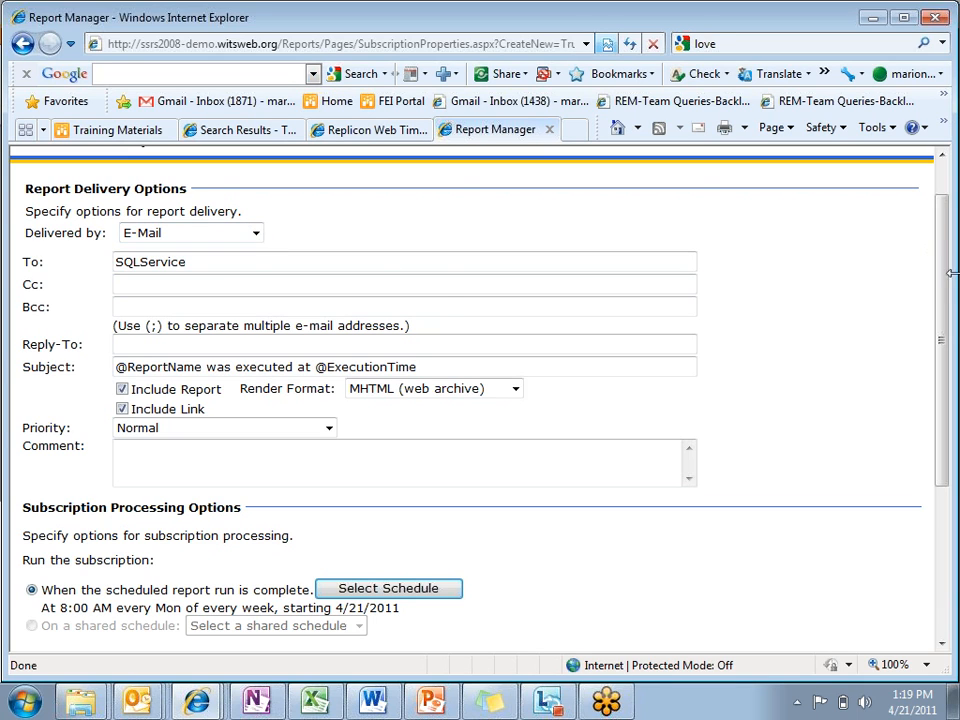
left_click_drag(947, 274, 941, 260)
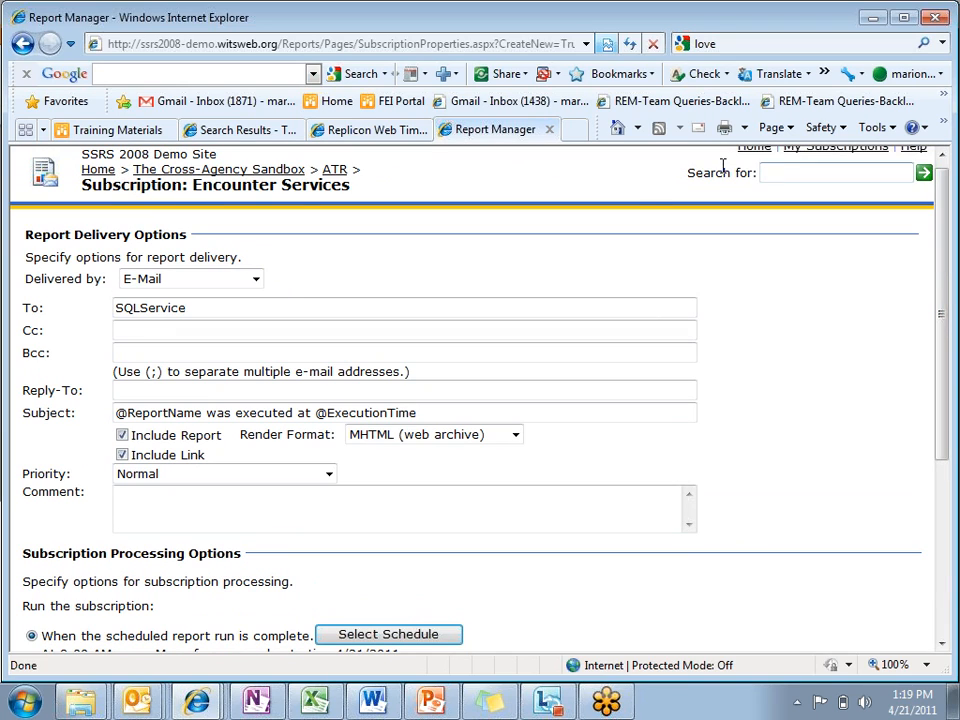
Step: Keep E-Mail as the delivery method and replace the subscription's To entry with the recipient's e-mail address
left_click(128, 285)
left_click(126, 286)
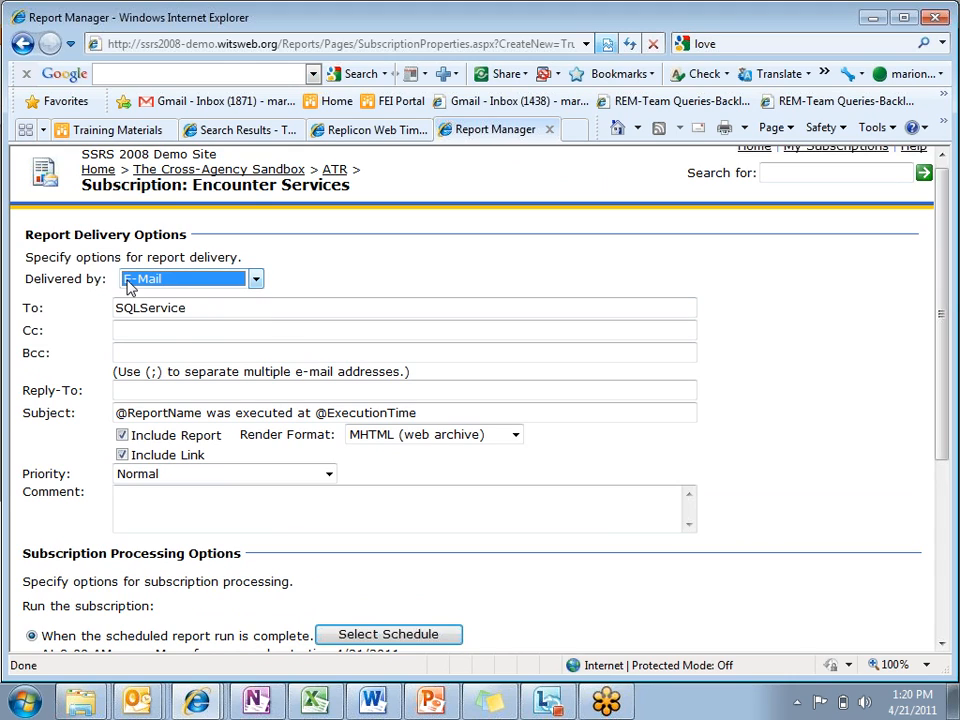
left_click(180, 307)
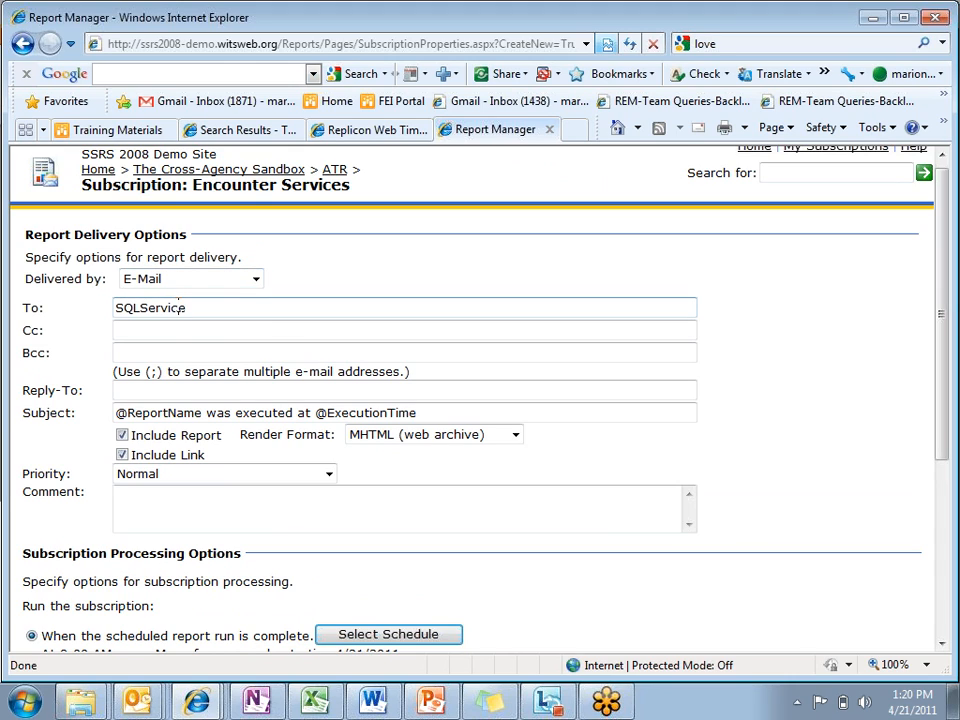
left_click_drag(215, 302, 3, 357)
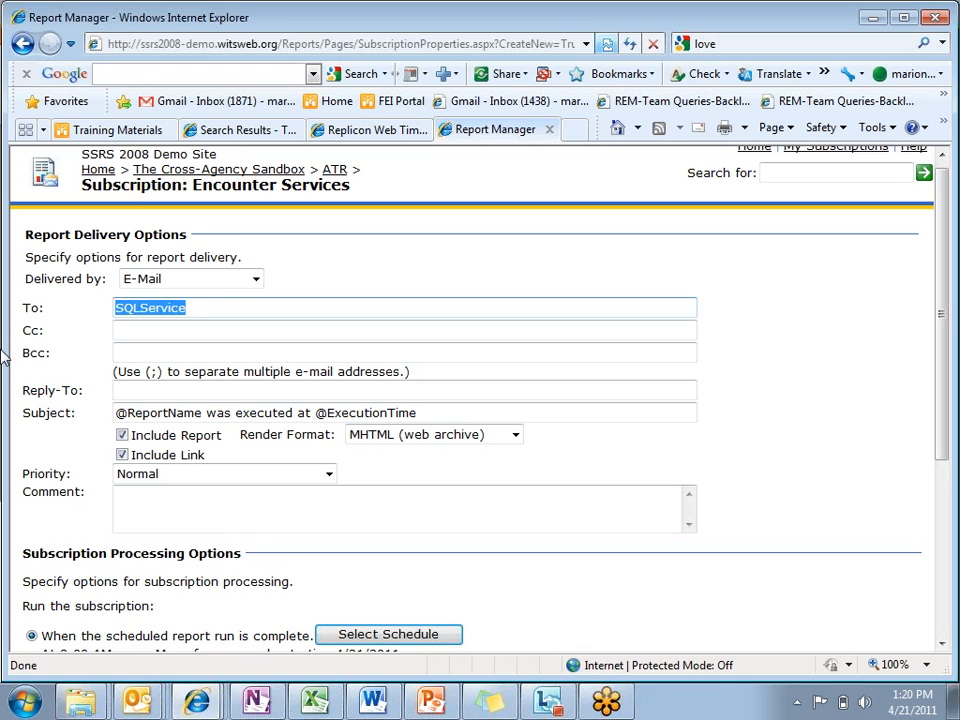
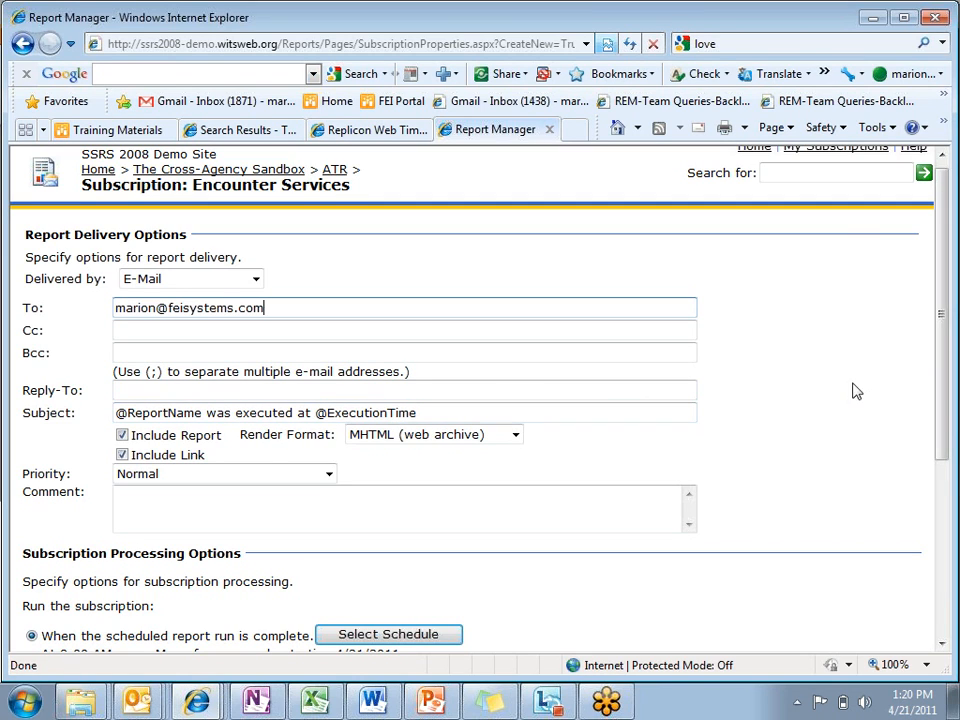
Step: Set the render format to Excel, then exclude the report from the e-mail so only the link is included
scroll(948, 327, "down", 1)
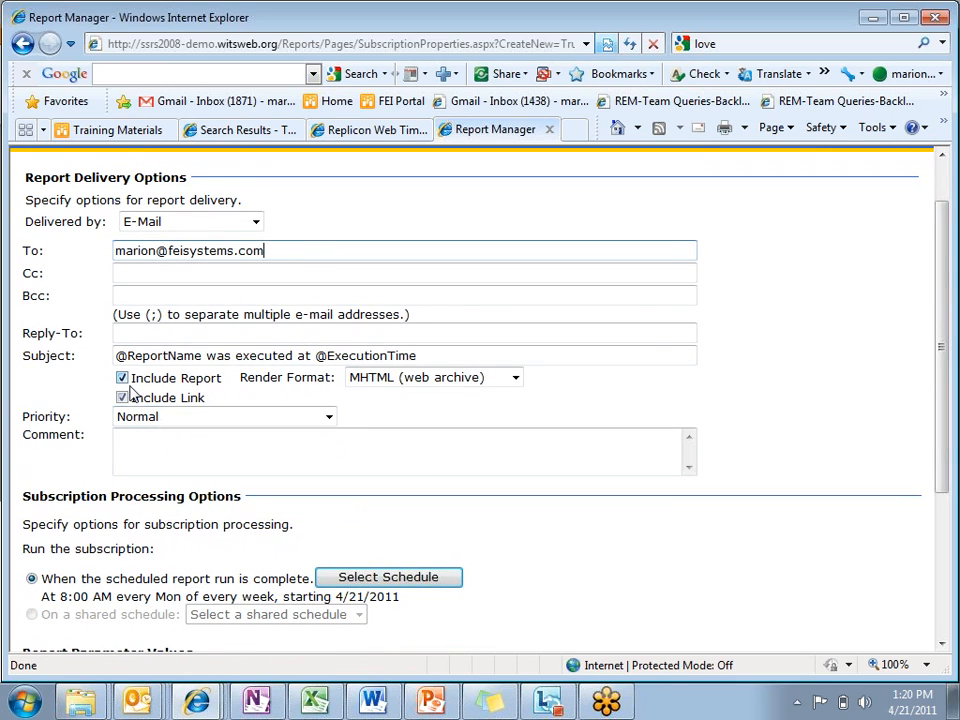
left_click(516, 378)
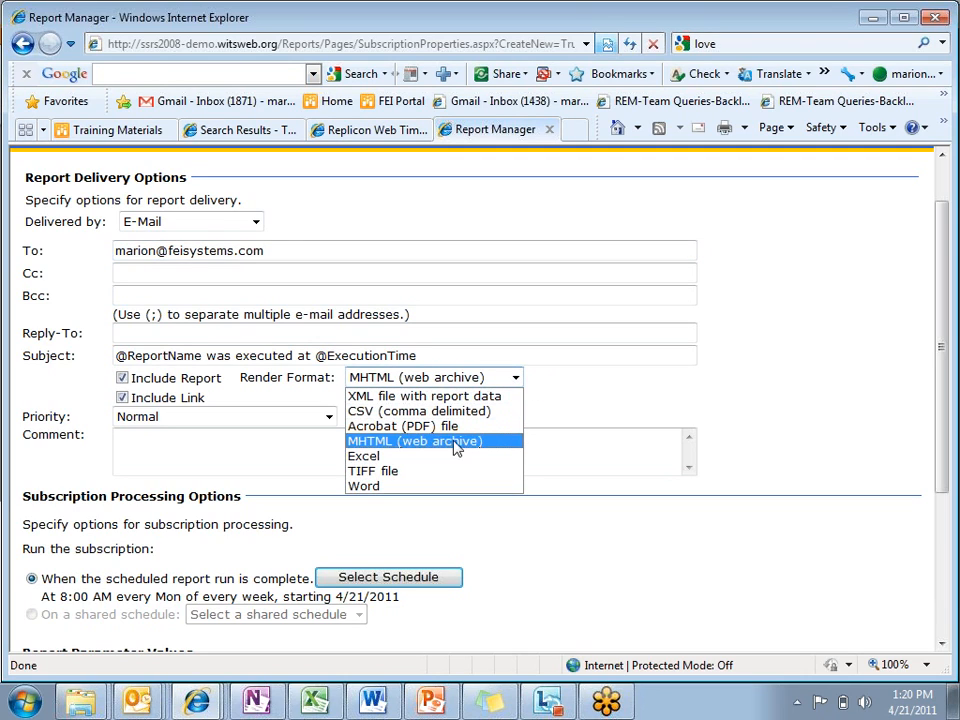
left_click(445, 466)
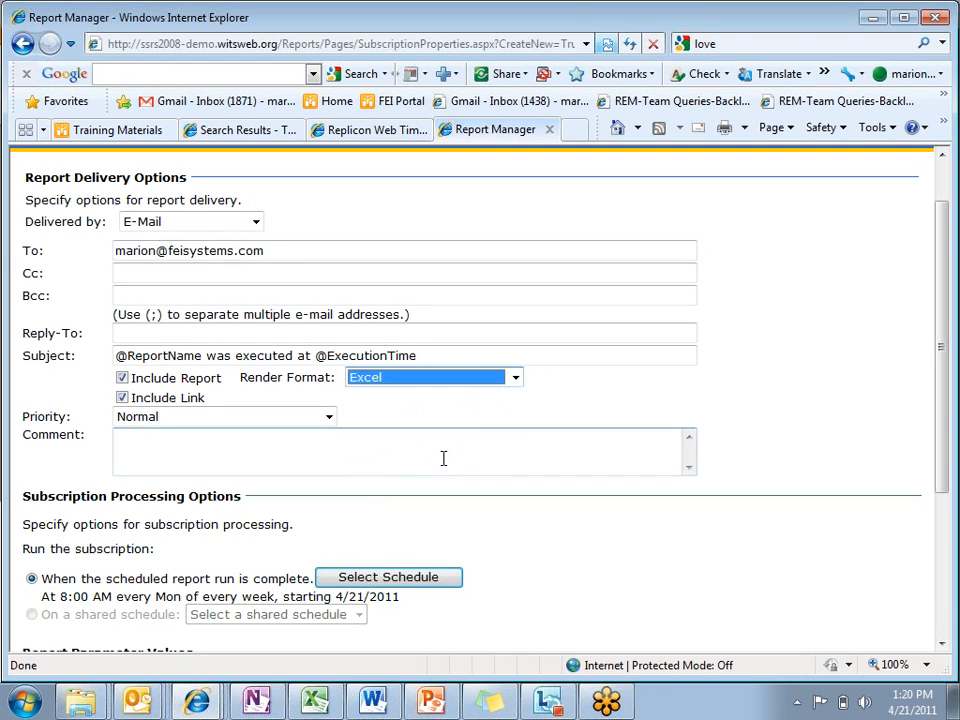
left_click(122, 378)
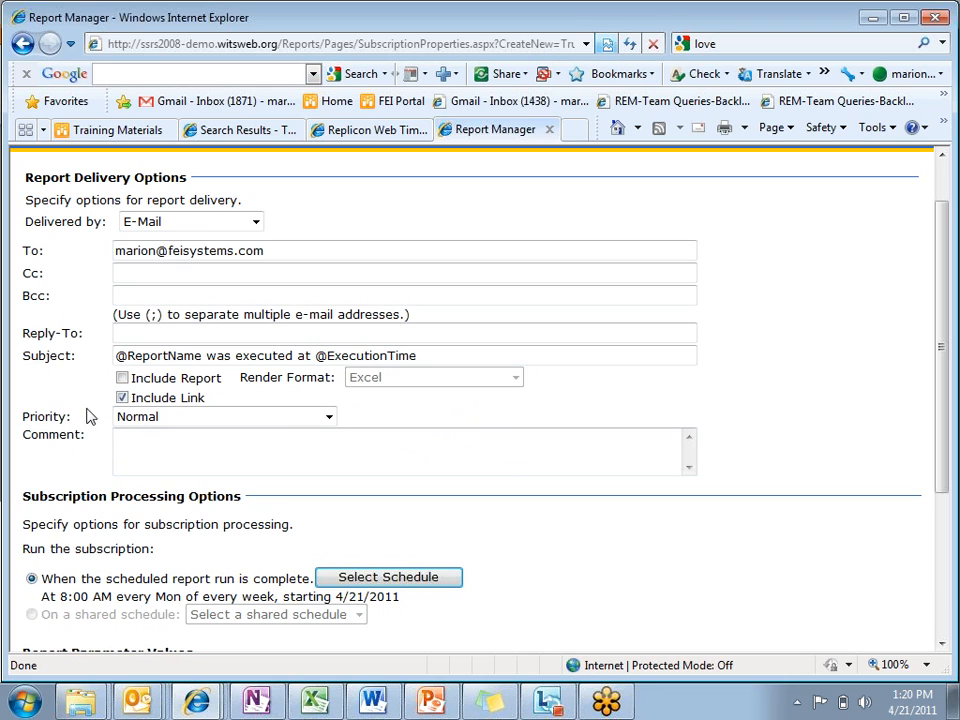
Step: Open the subscription's schedule settings and look over the weekly and monthly recurrence options and the start and end dates
left_click_drag(940, 391, 926, 484)
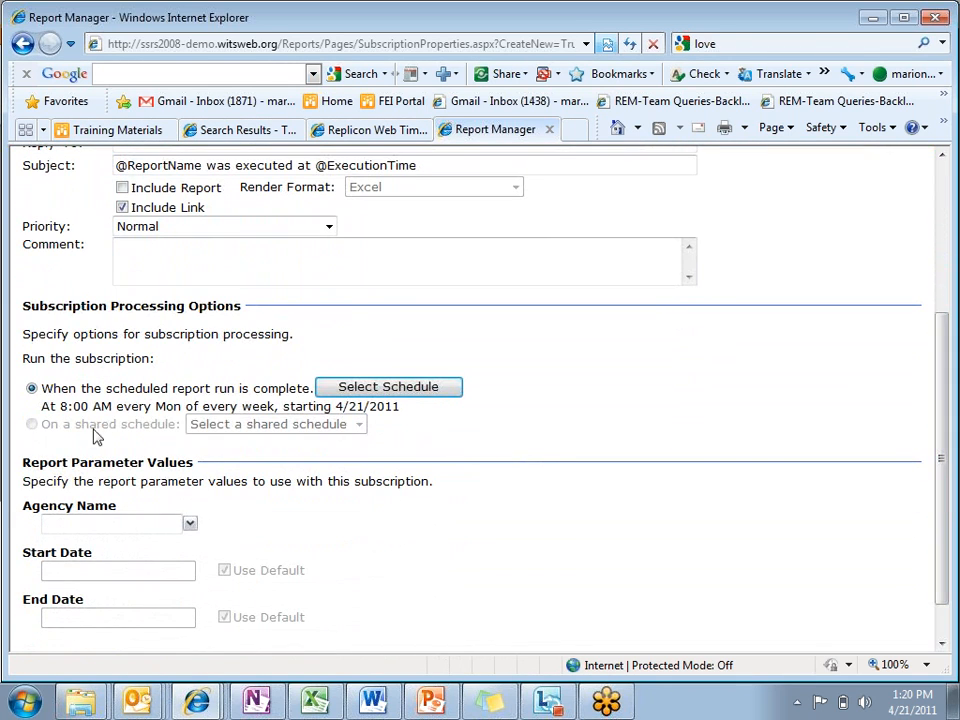
left_click(347, 396)
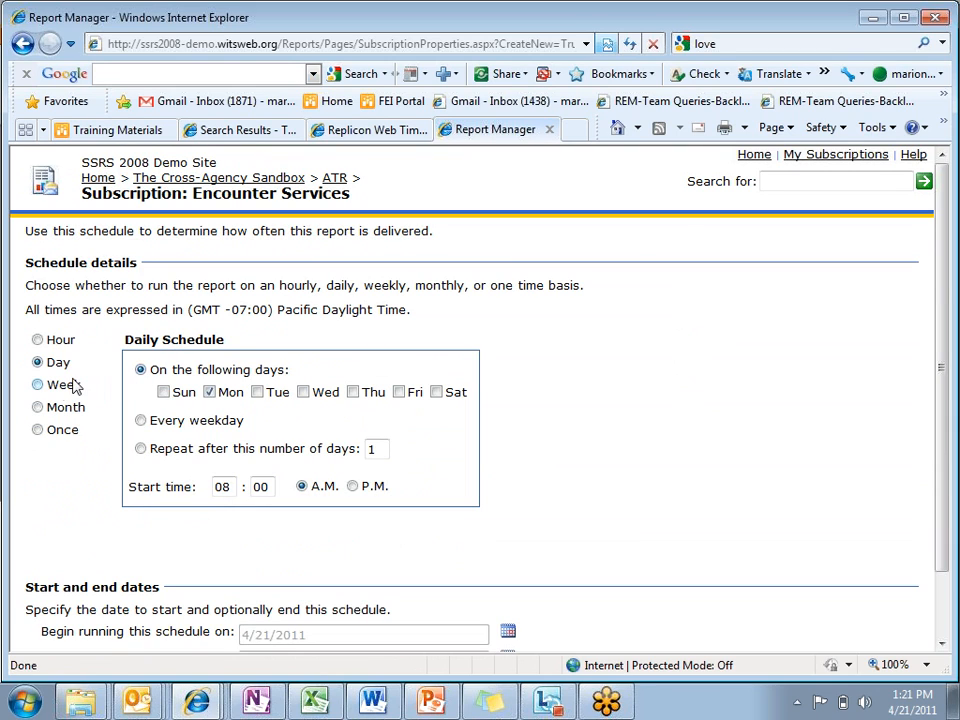
left_click(37, 385)
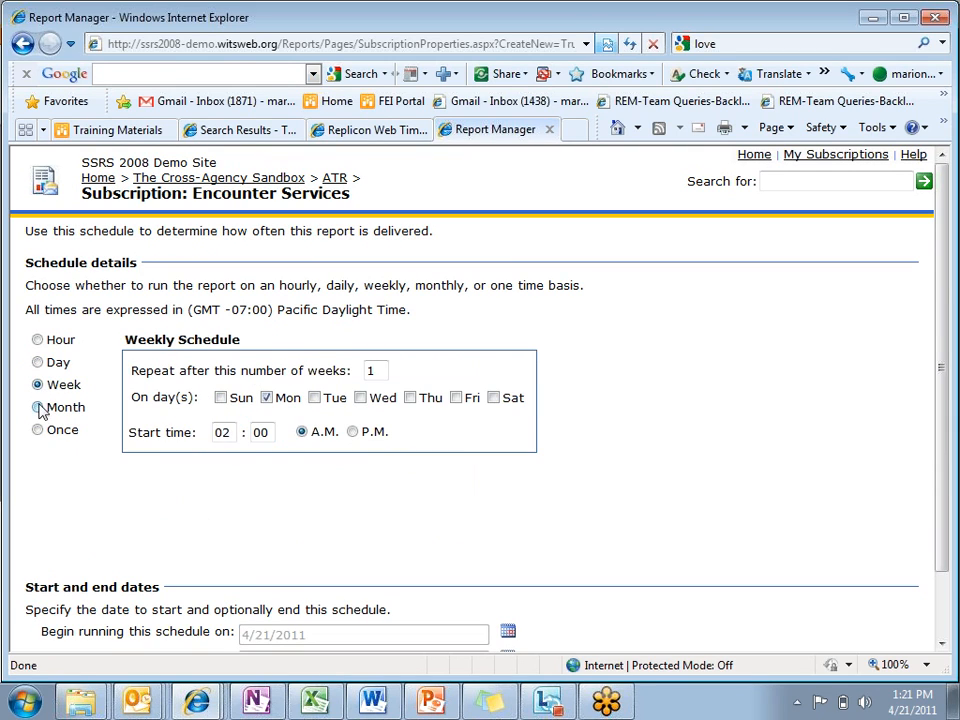
left_click(38, 408)
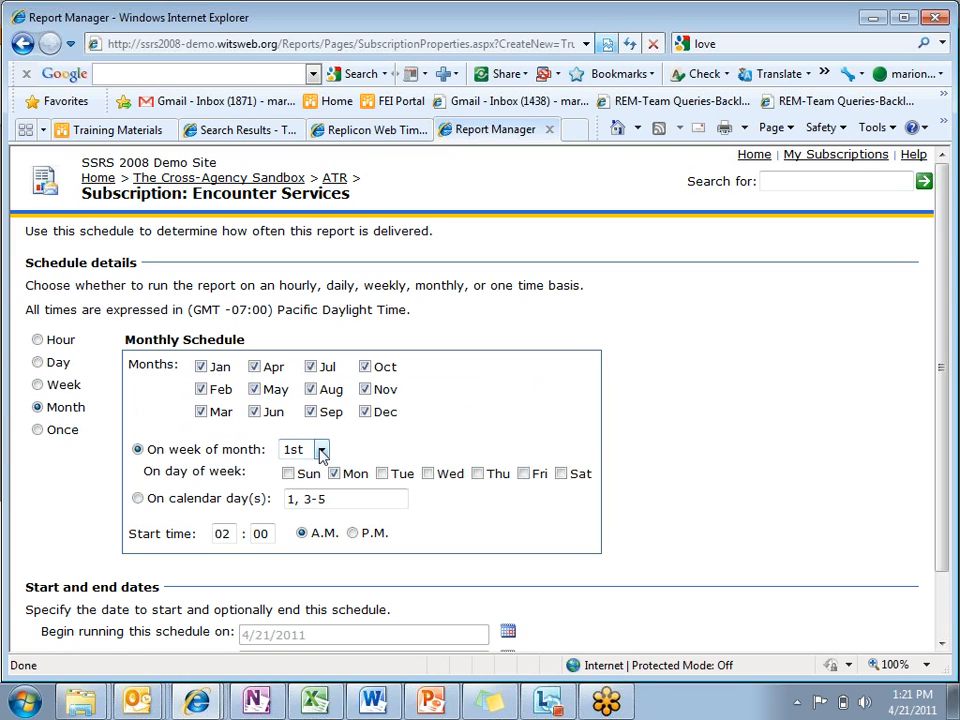
left_click(40, 386)
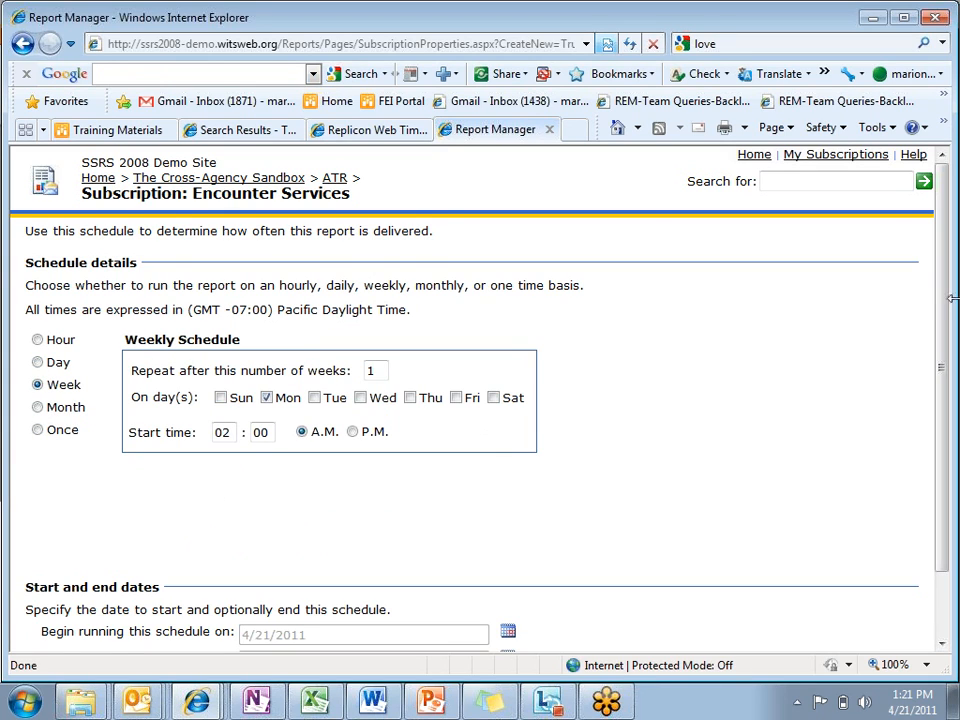
left_click_drag(947, 300, 943, 403)
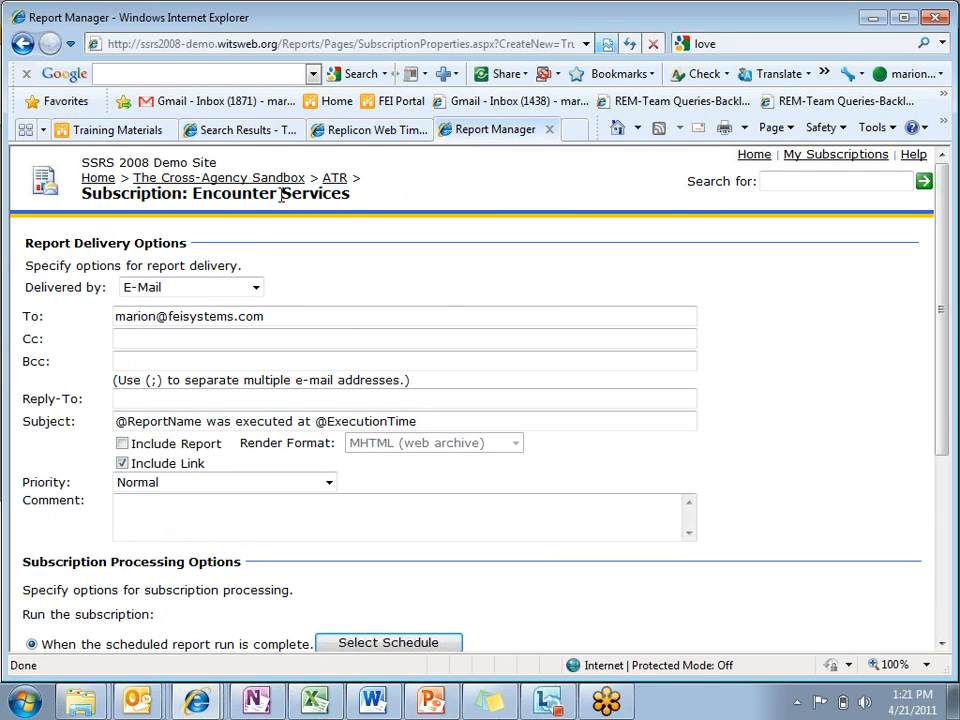
Step: Open the Methamphetamine clients report from the ATR folder and set its Methamphetamine Client Indicator to No
left_click(333, 183)
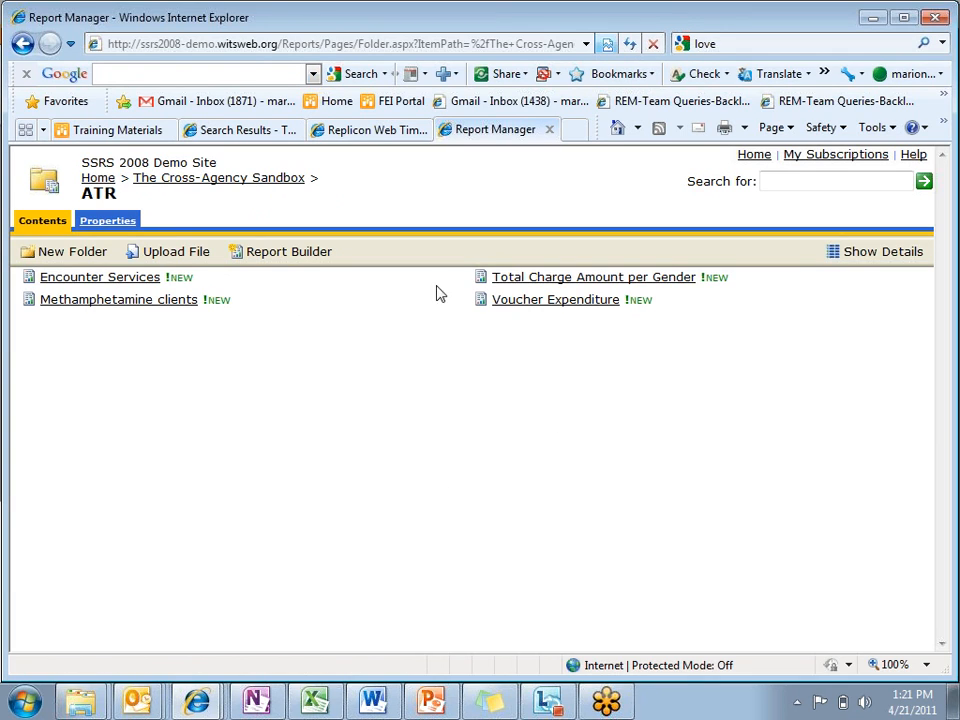
left_click(75, 304)
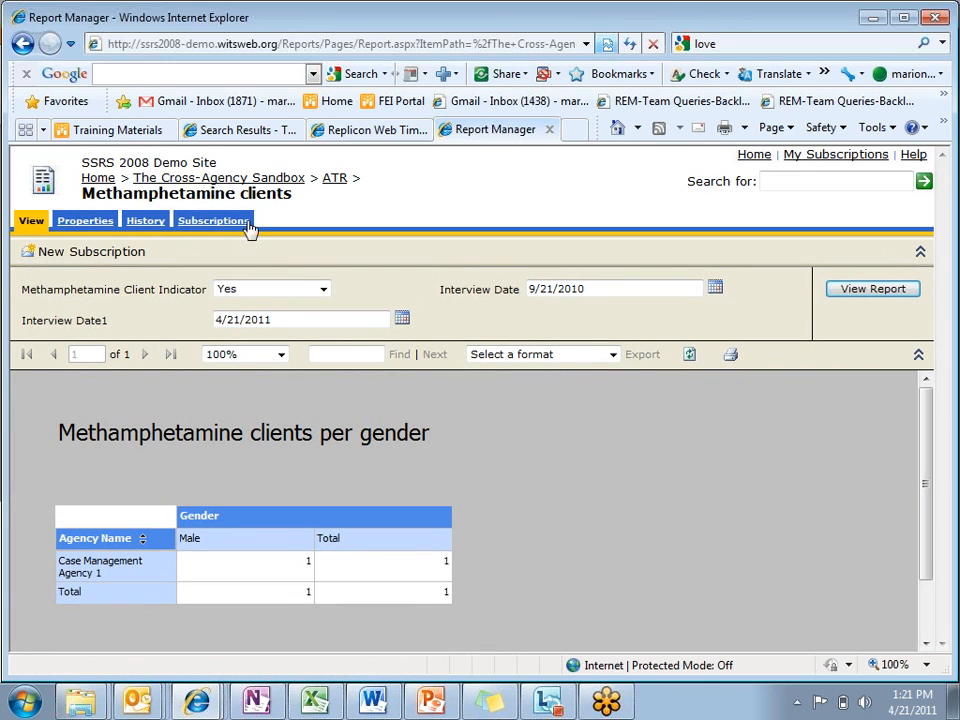
left_click(324, 290)
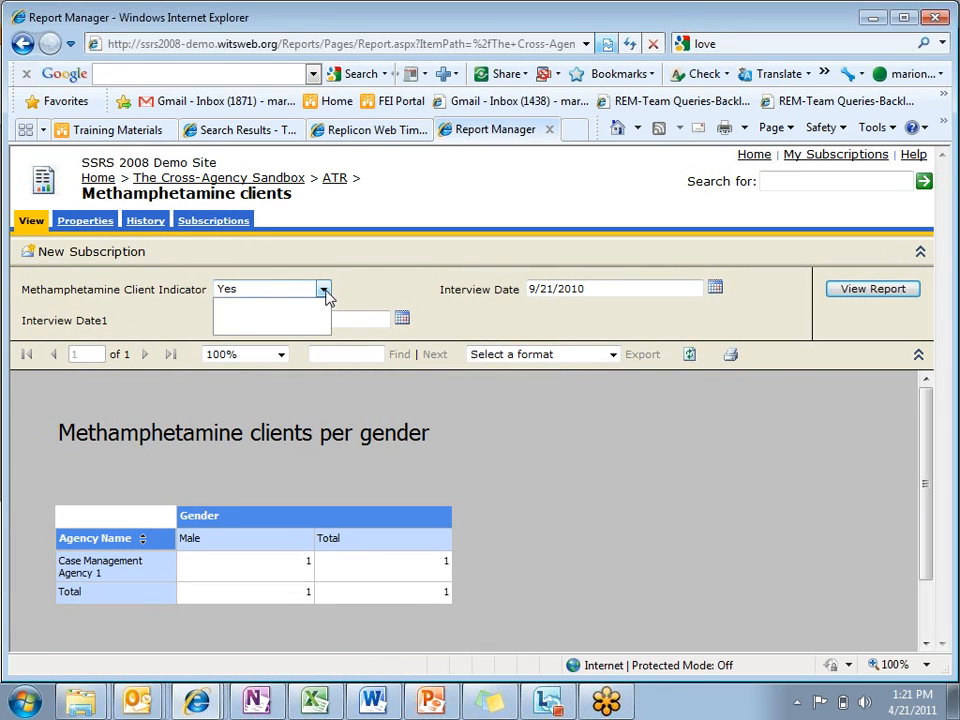
left_click(296, 318)
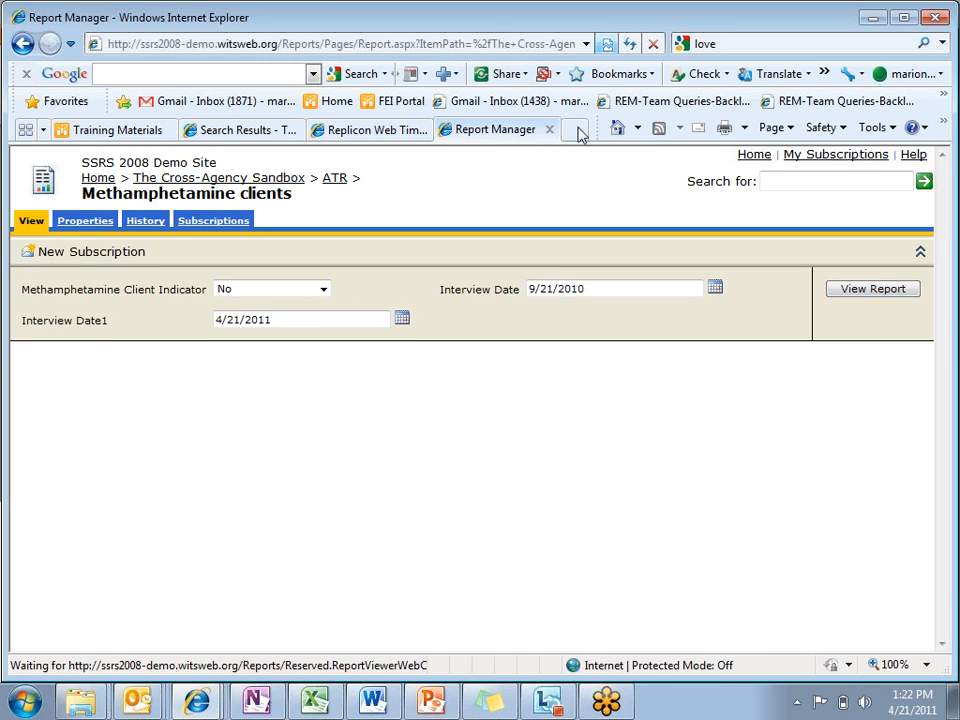
Step: Create a new history snapshot of the Methamphetamine clients report and view the stored snapshot run at 6:20:36 AM
left_click(145, 222)
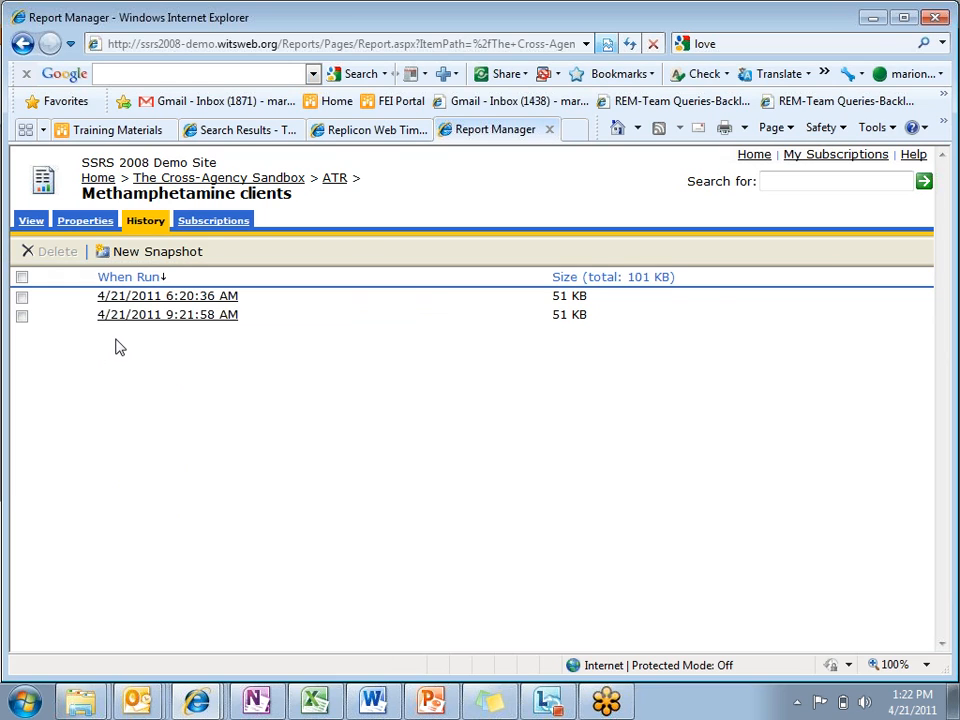
left_click(160, 252)
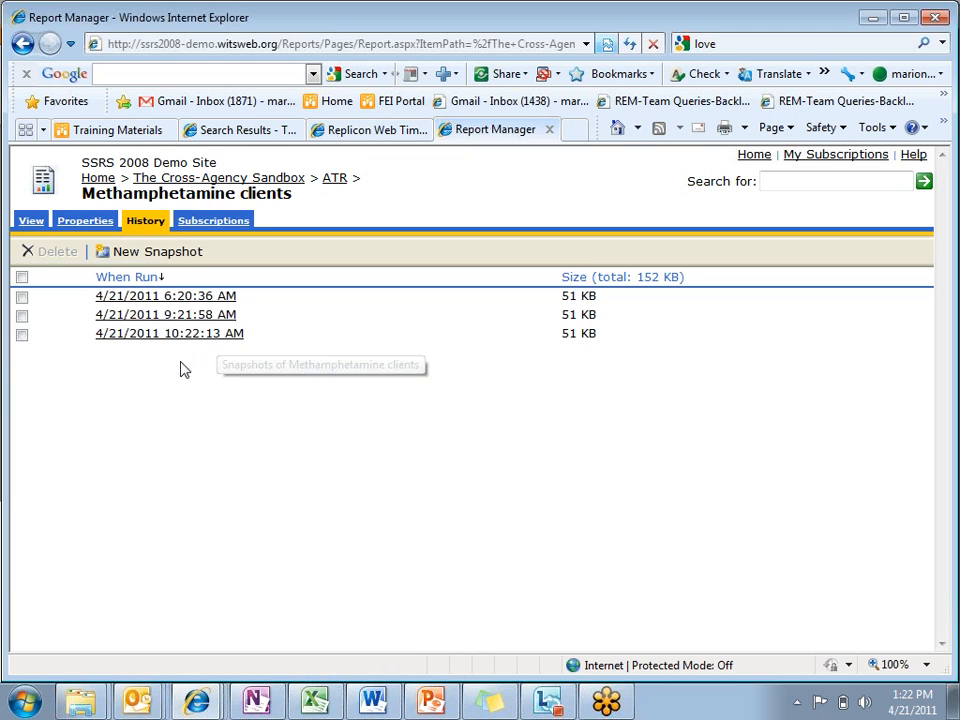
left_click(187, 298)
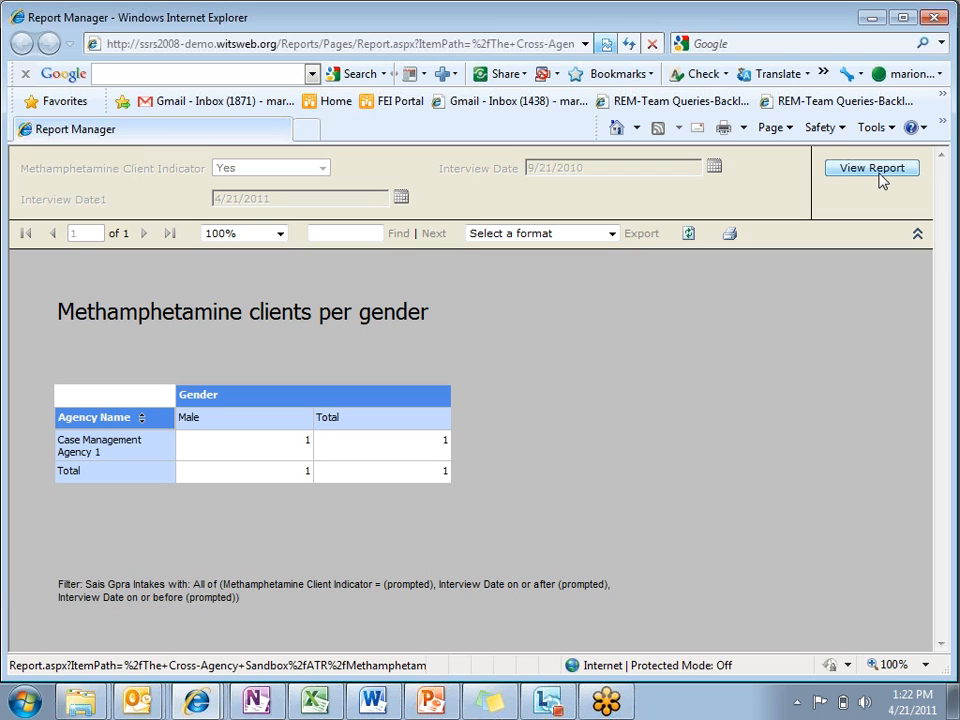
left_click(932, 17)
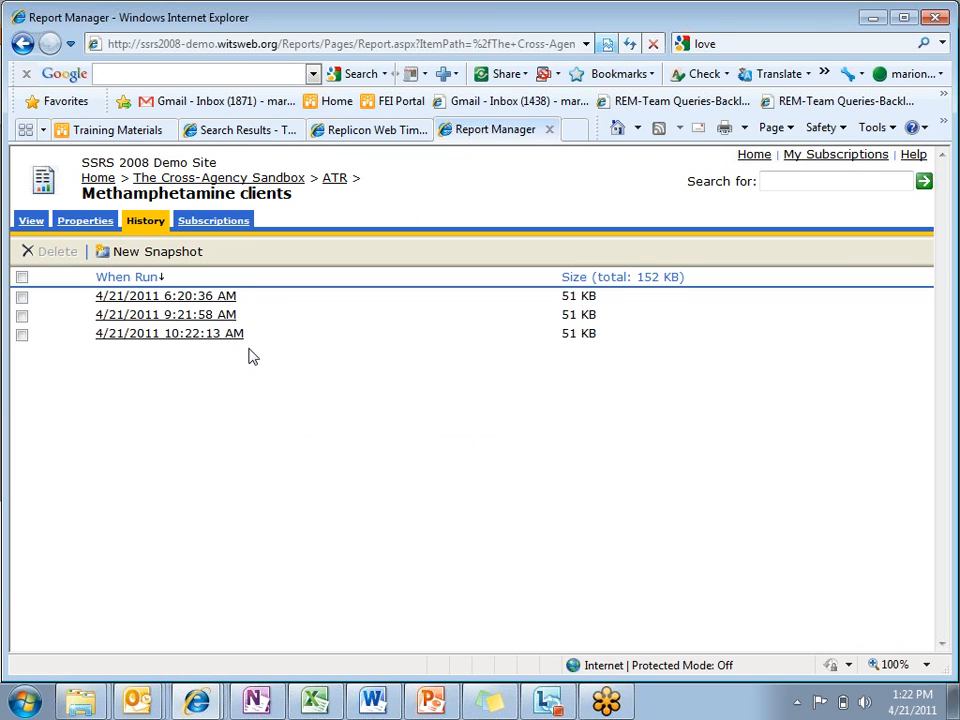
Step: Try a report-specific schedule for the report's history snapshots: every month, first Monday, at 2:00 AM
left_click(92, 227)
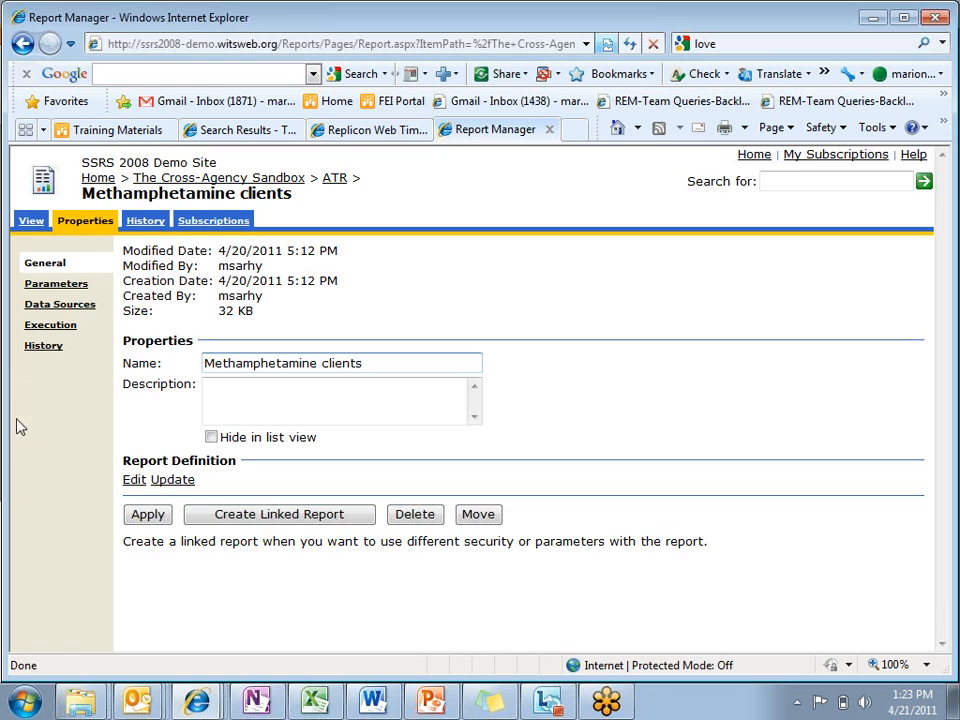
left_click(44, 346)
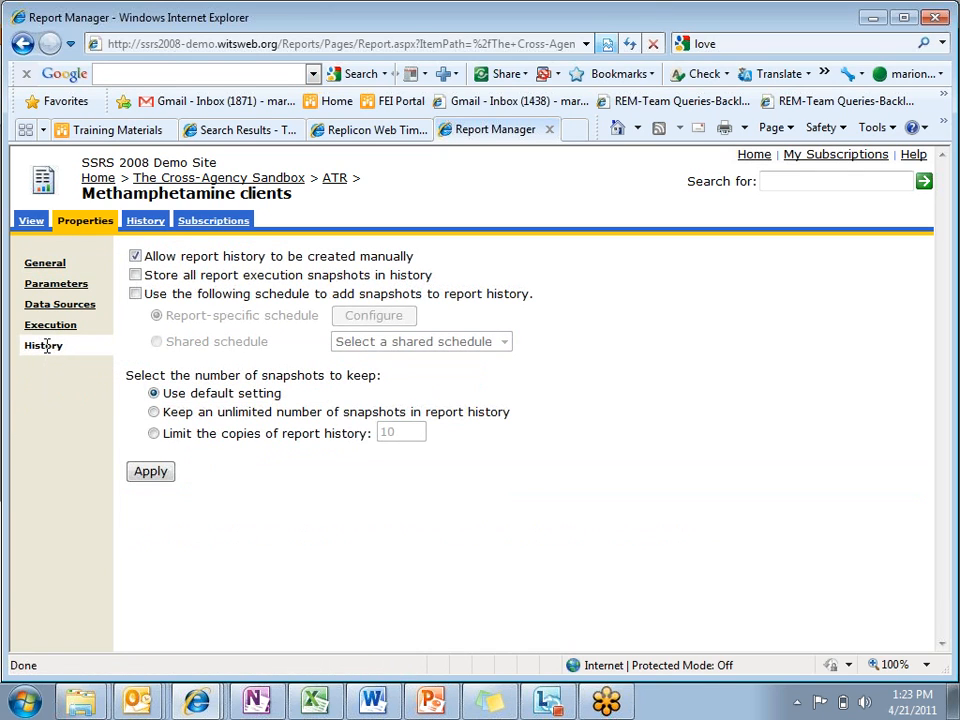
left_click(135, 294)
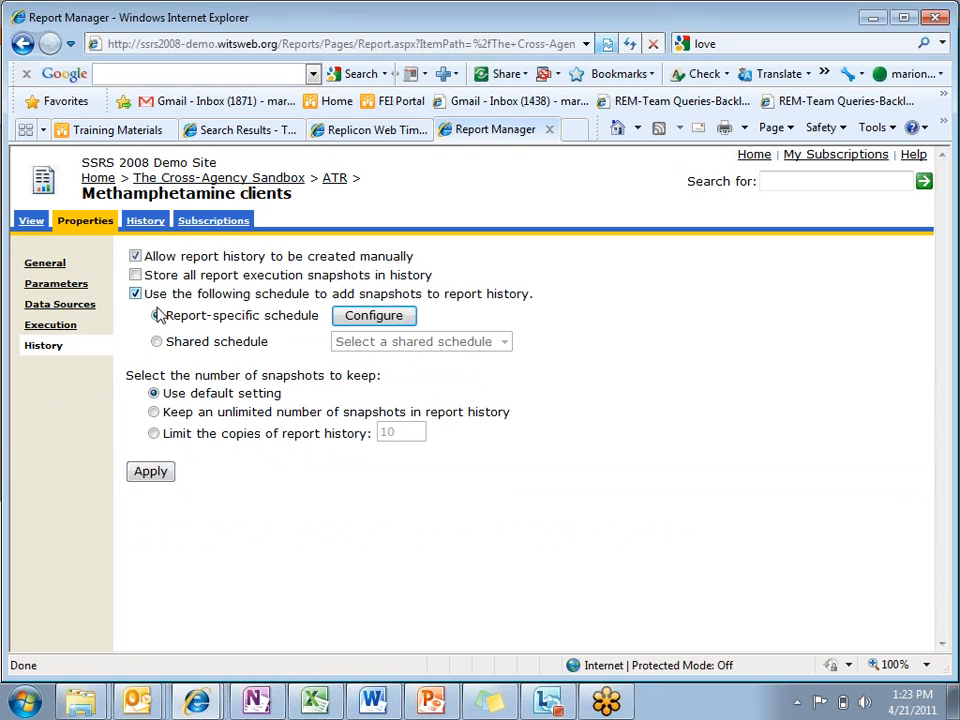
left_click(373, 317)
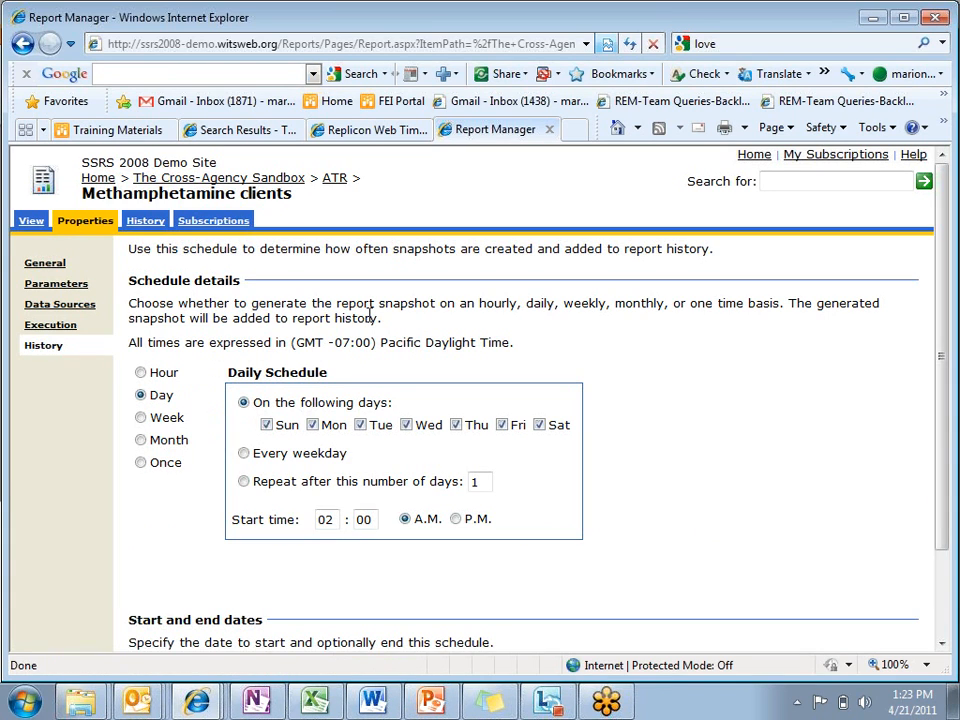
left_click(155, 424)
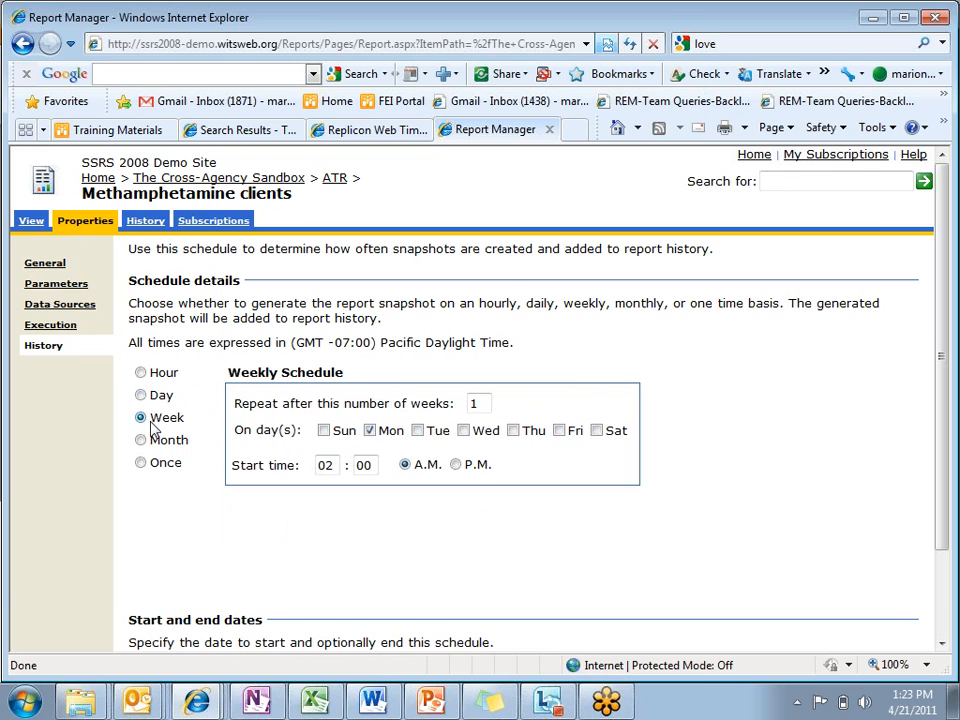
left_click(143, 441)
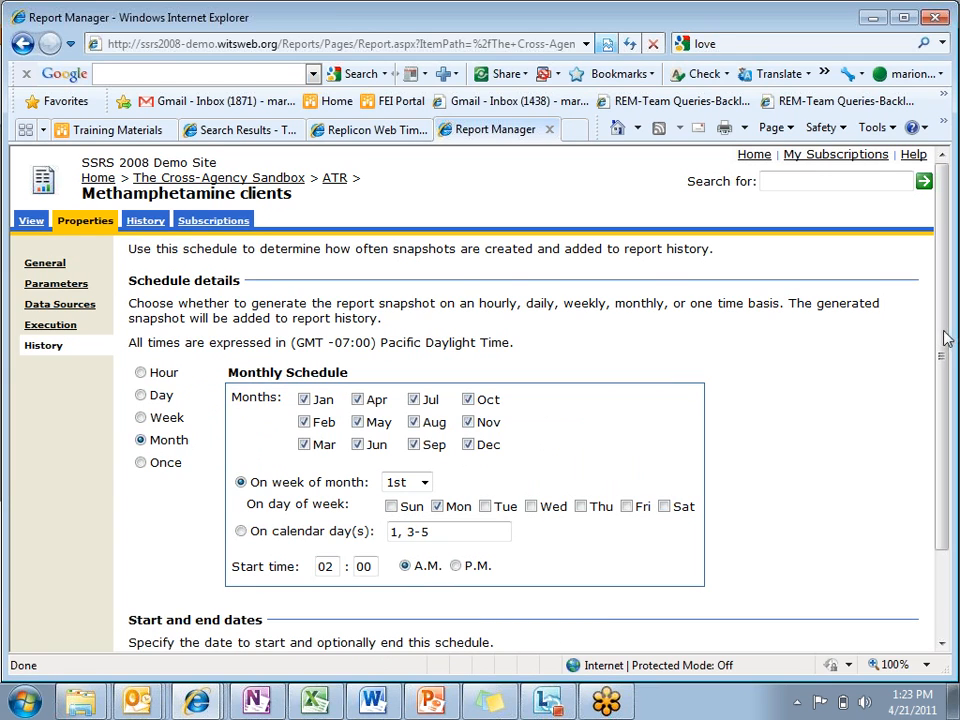
left_click_drag(944, 343, 943, 436)
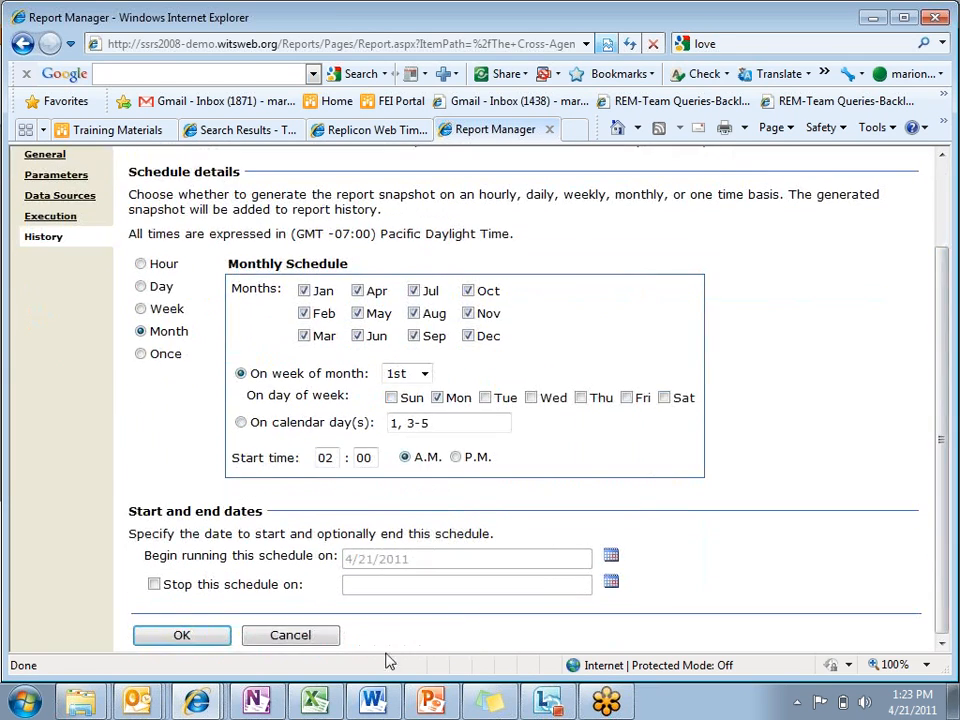
left_click(206, 639)
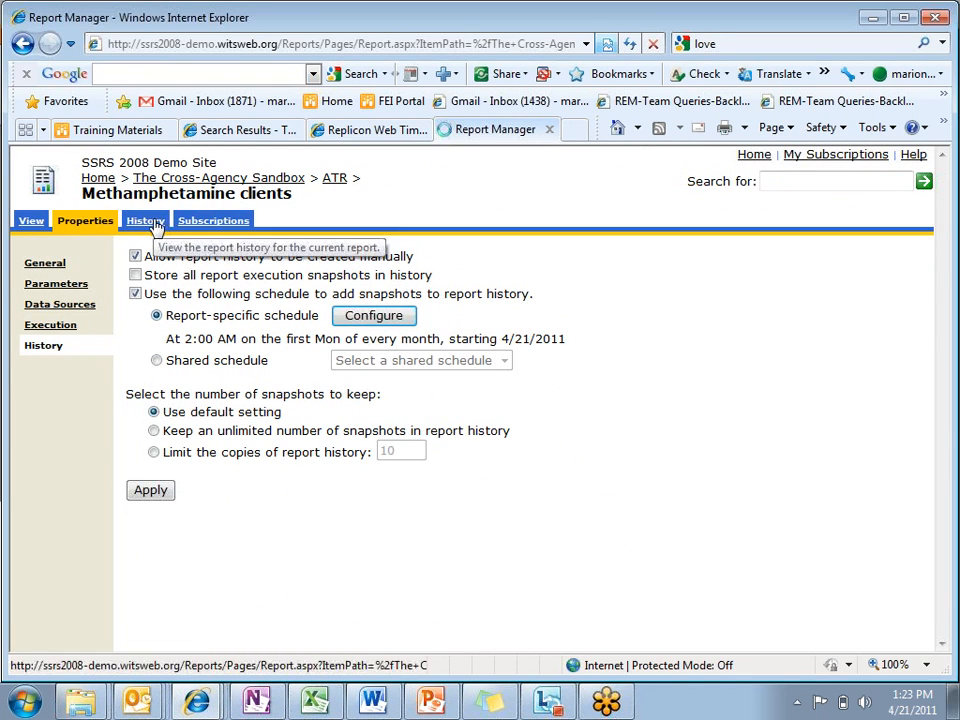
Step: Review the report's snapshot history and parameter settings, and return through the report view to the ATR folder
left_click(152, 220)
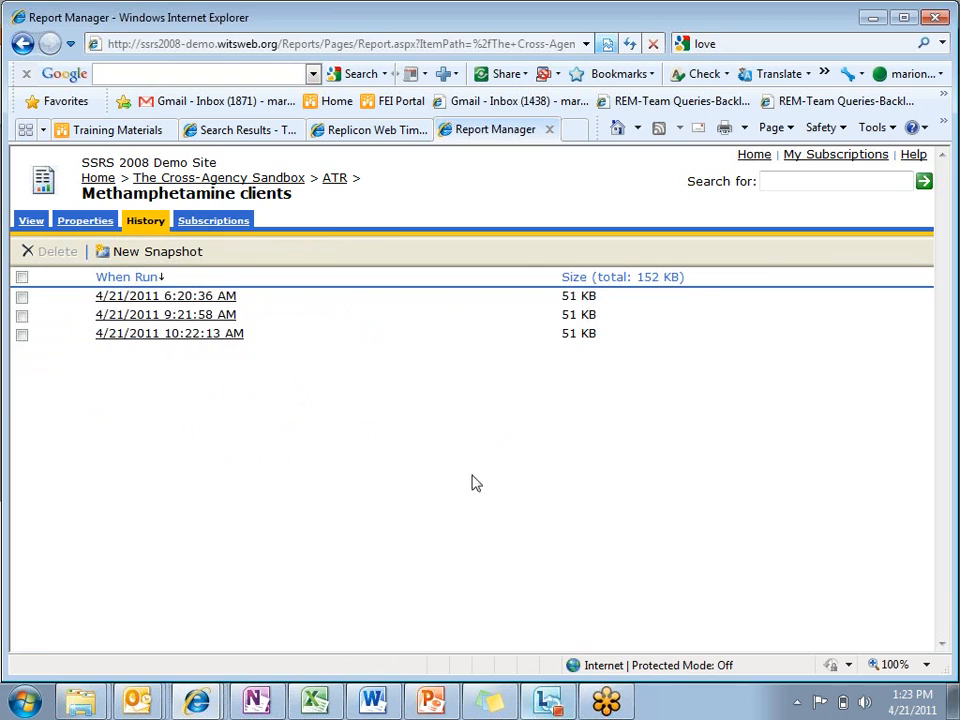
left_click(78, 230)
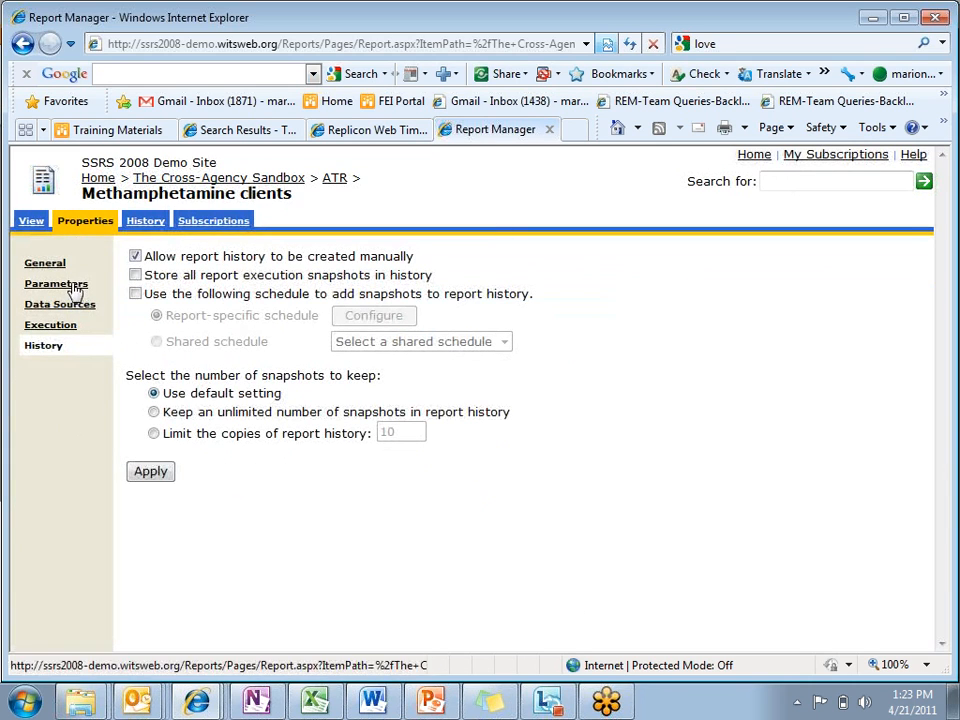
left_click(73, 288)
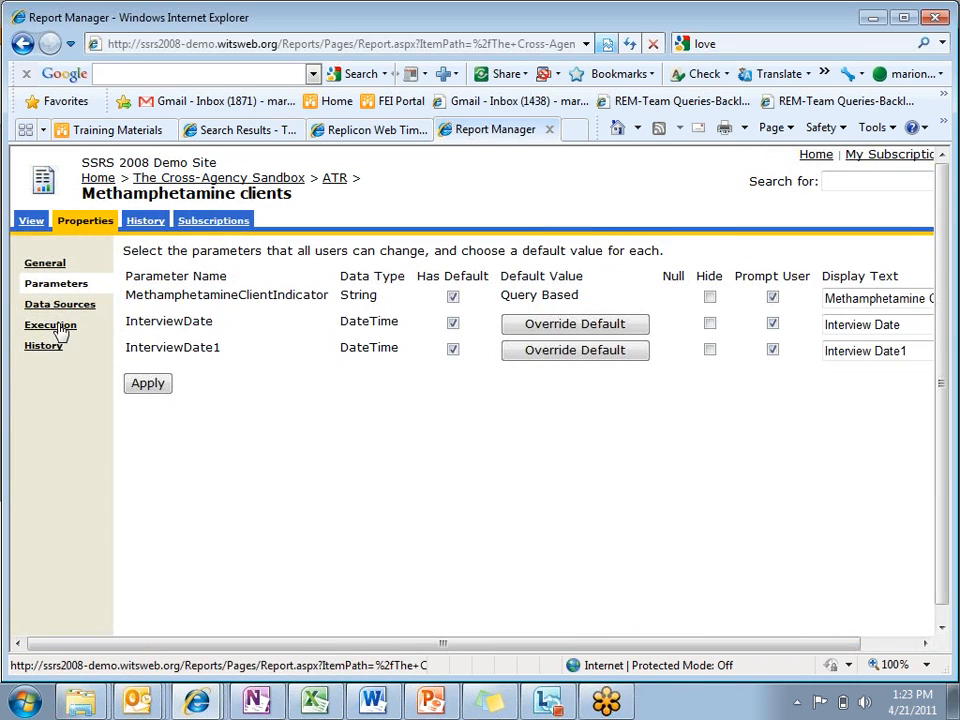
left_click(152, 223)
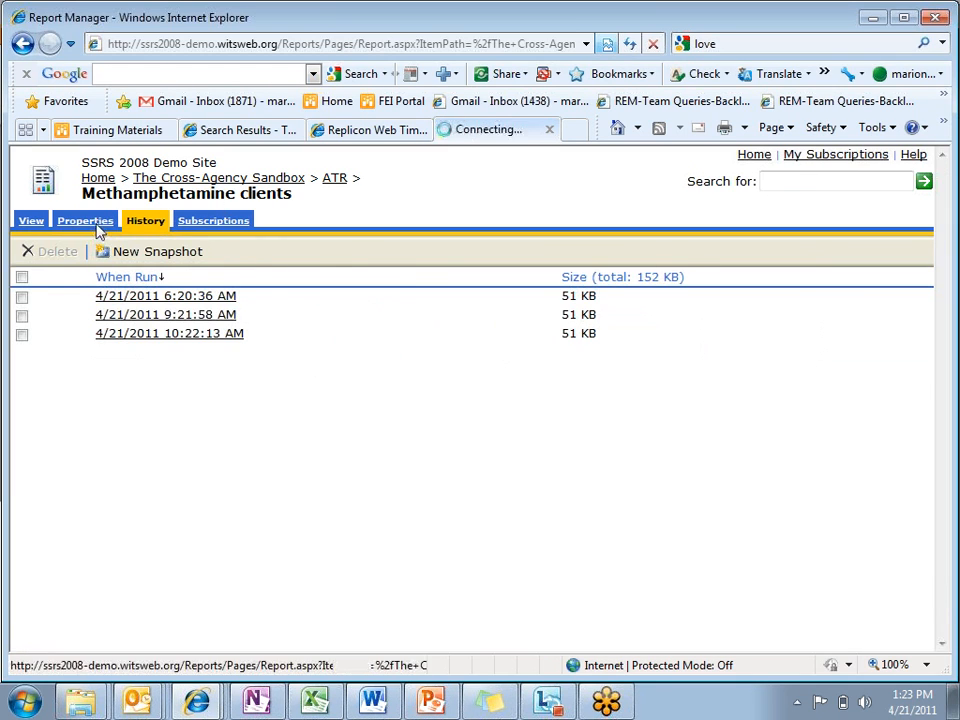
left_click(97, 225)
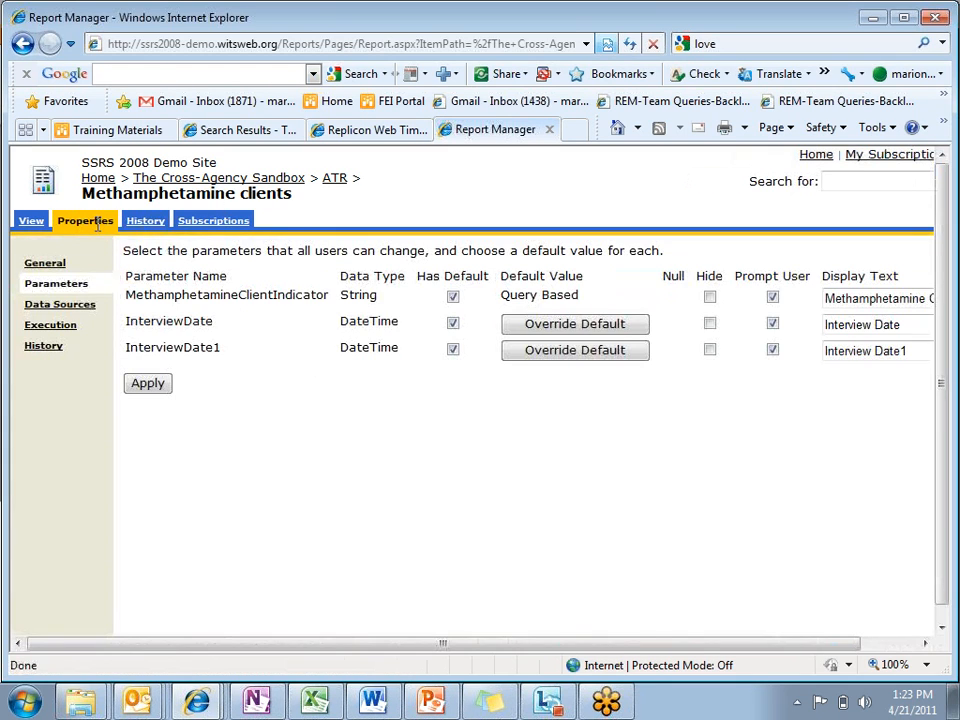
left_click(33, 227)
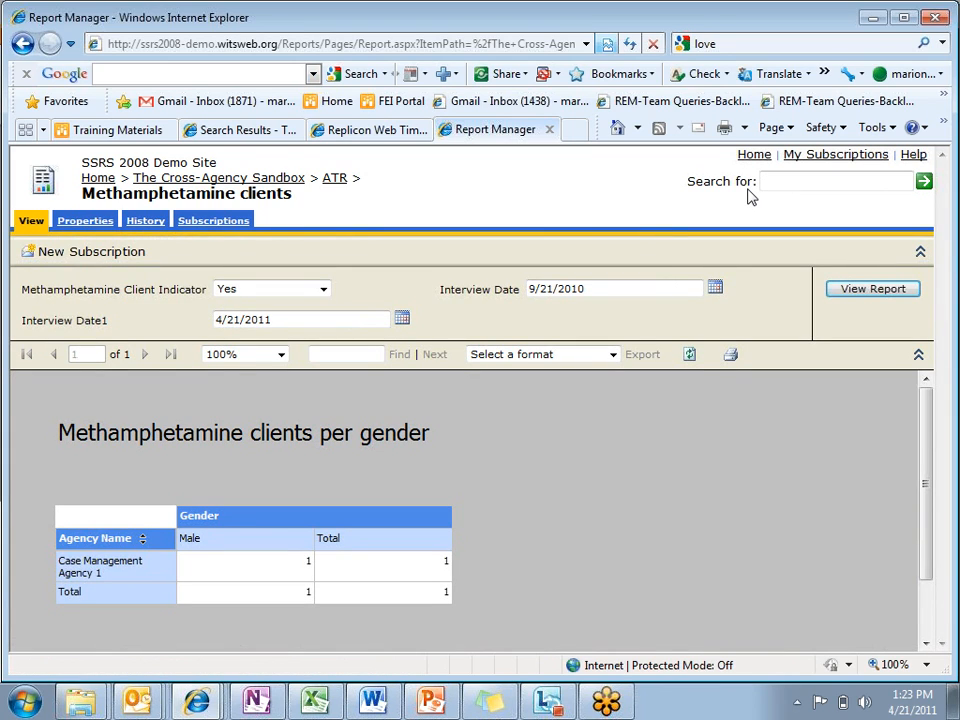
left_click(334, 179)
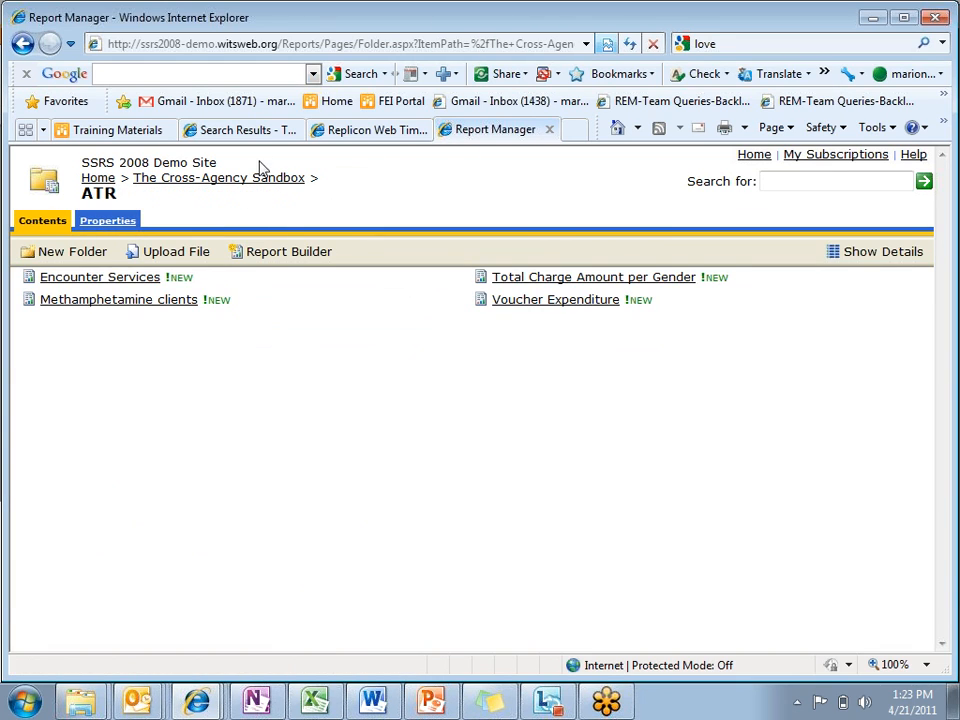
Step: Try to launch Report Builder and sign in with the account user name and password, closing the program again
left_click(284, 256)
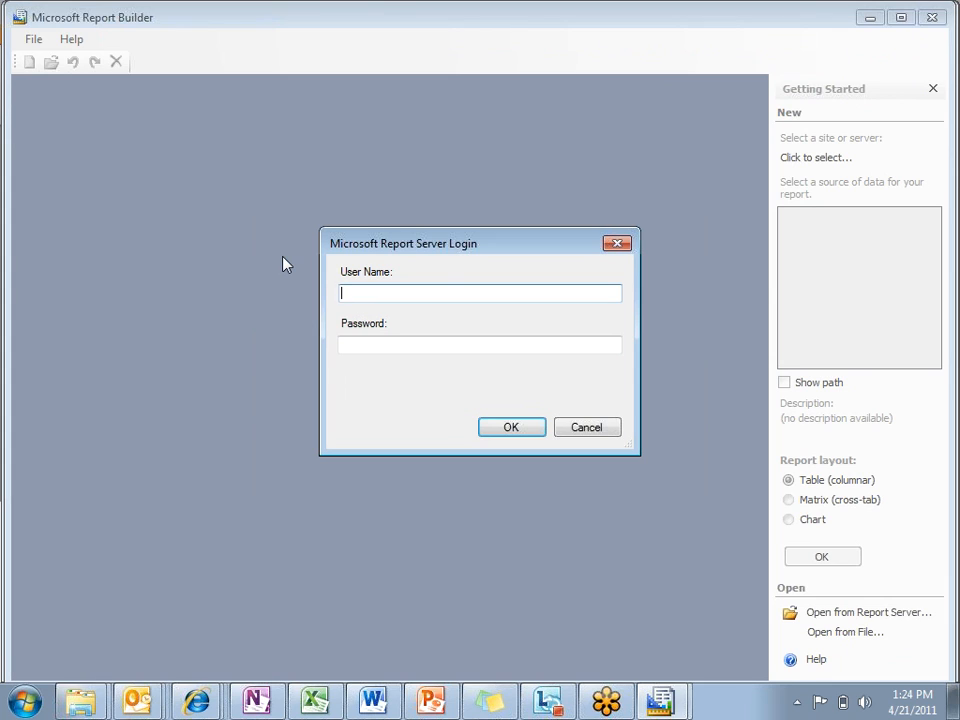
key("Tab")
type("*****")
key("Return")
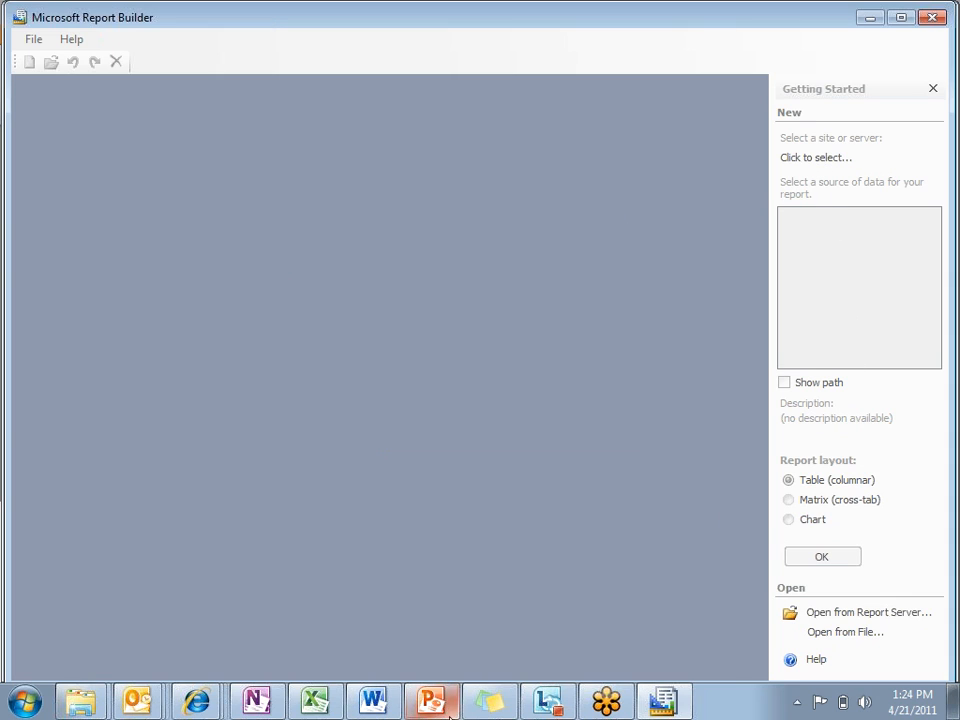
left_click(932, 17)
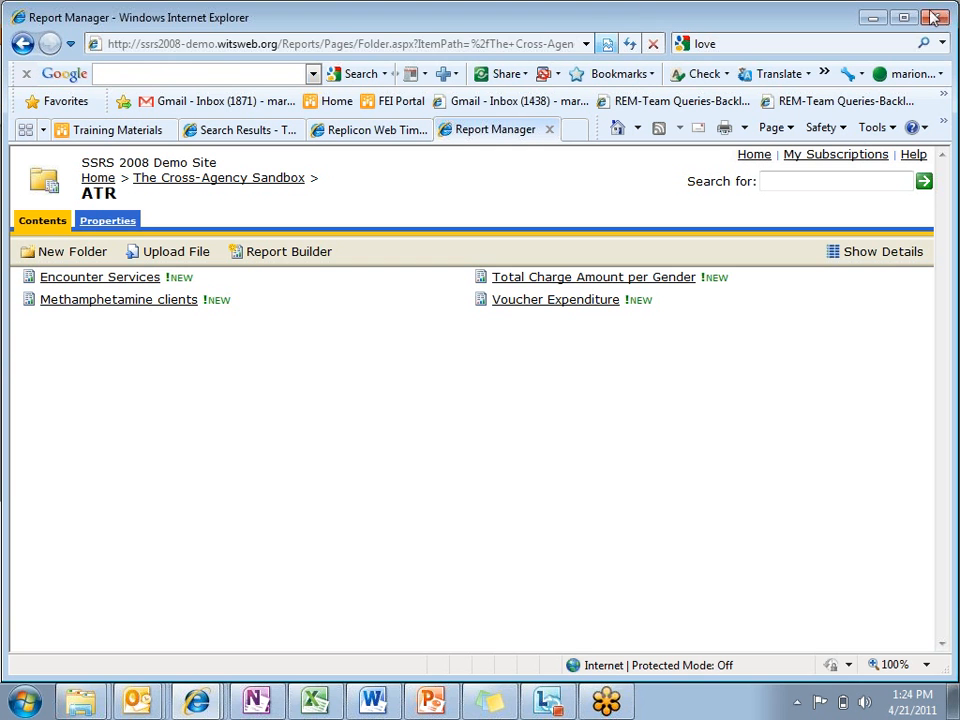
Step: Relaunch Report Builder from the ATR folder and sign in to the report server with the account user name and password
left_click(244, 253)
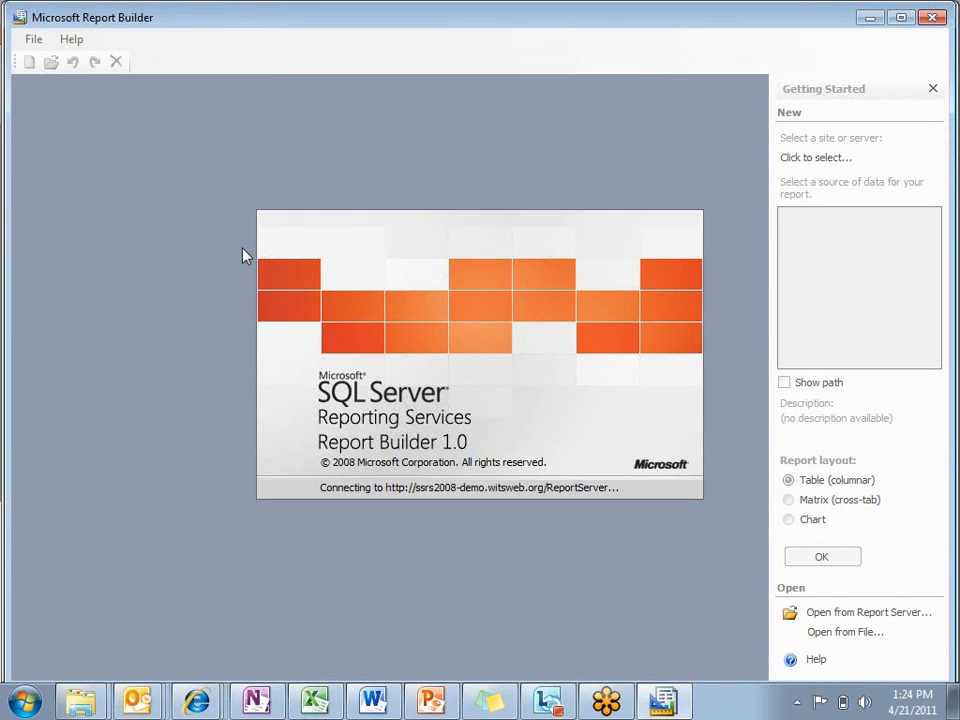
key("Tab")
type("•••••")
key("Return")
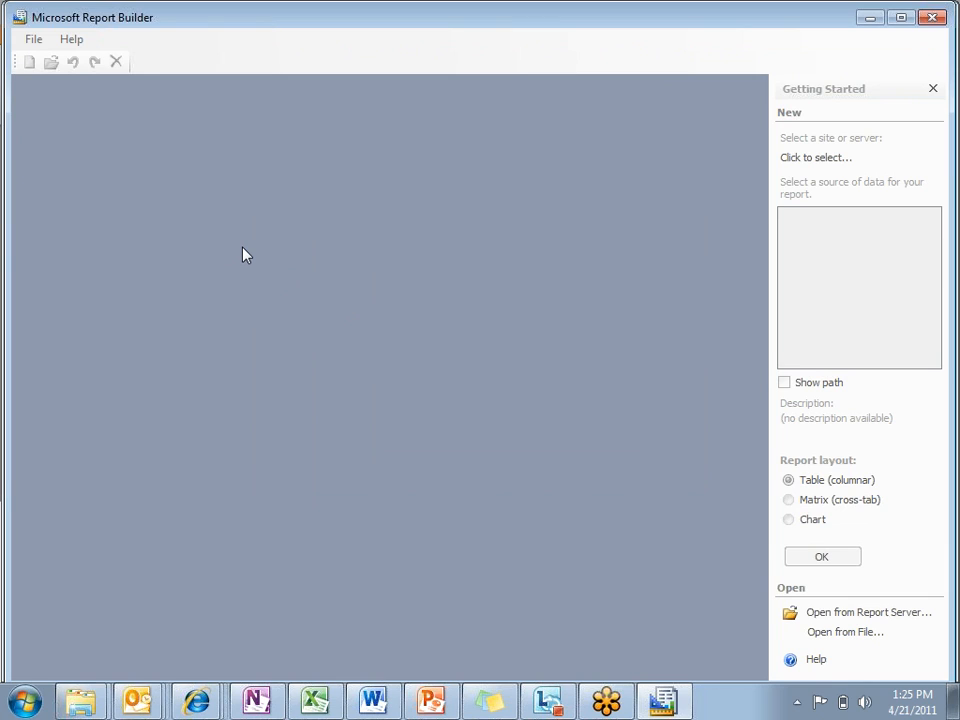
mouse_move(195, 694)
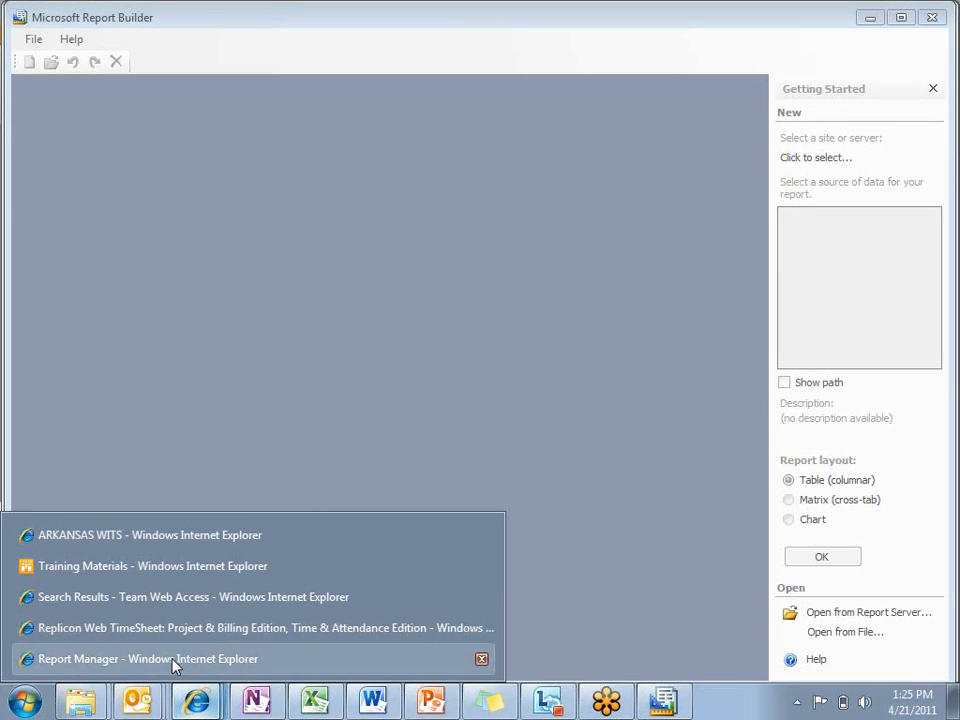
Step: Switch to Report Manager, open the Encounter Services report in the ATR folder, and return to Report Builder
left_click(173, 659)
left_click(118, 280)
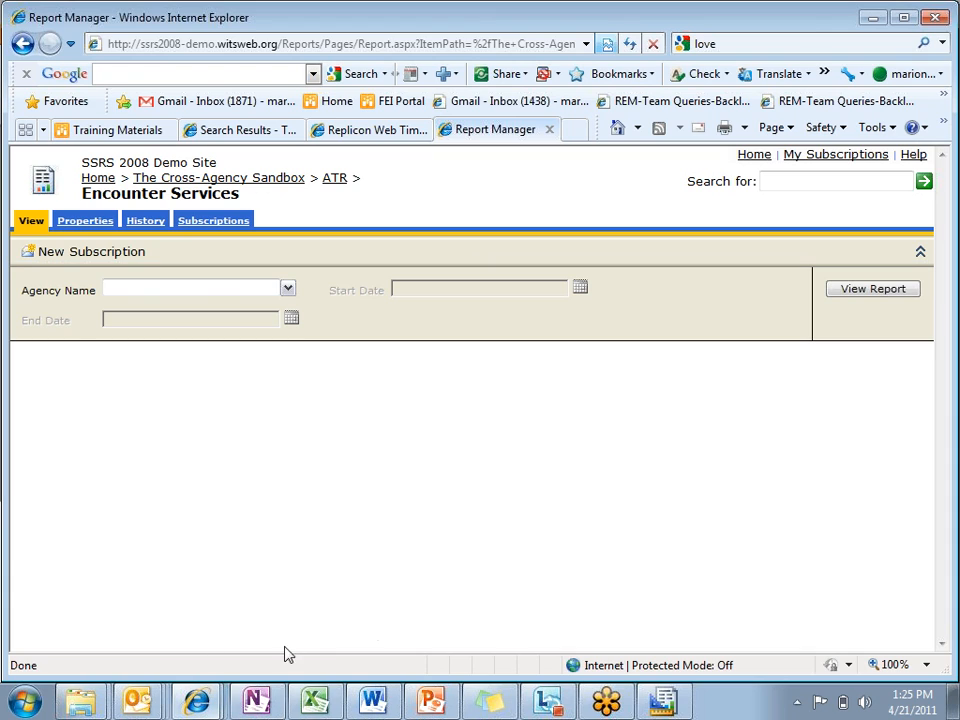
left_click(663, 700)
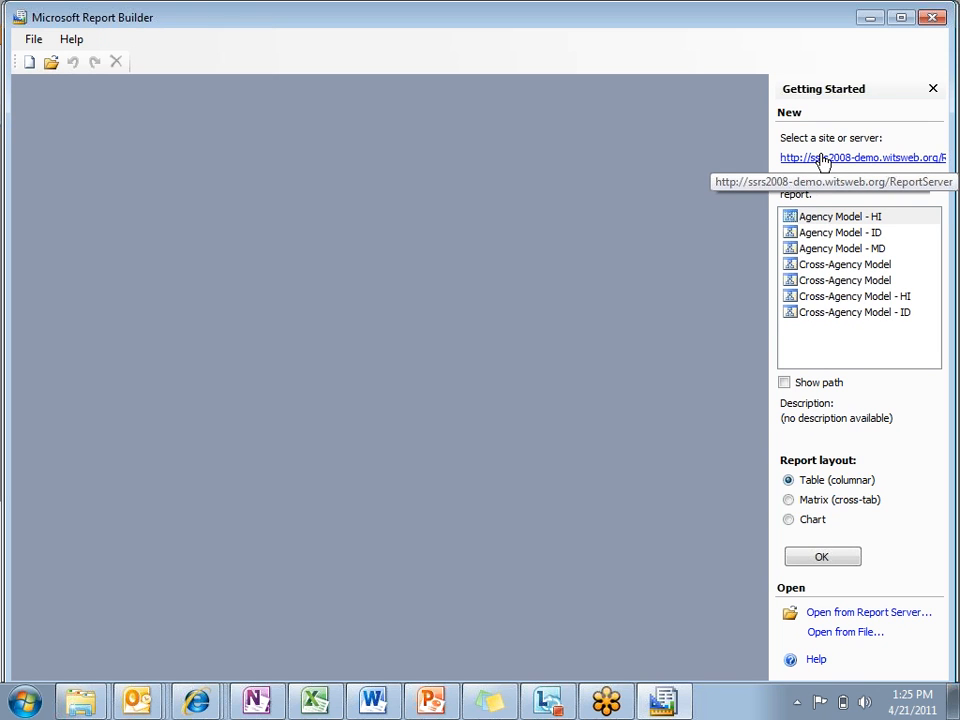
Step: Show the data source paths and create a columnar table report from /ATR3 Model/Cross-Agency Level/Cross-Agency Model
left_click(785, 384)
left_click_drag(767, 369, 632, 339)
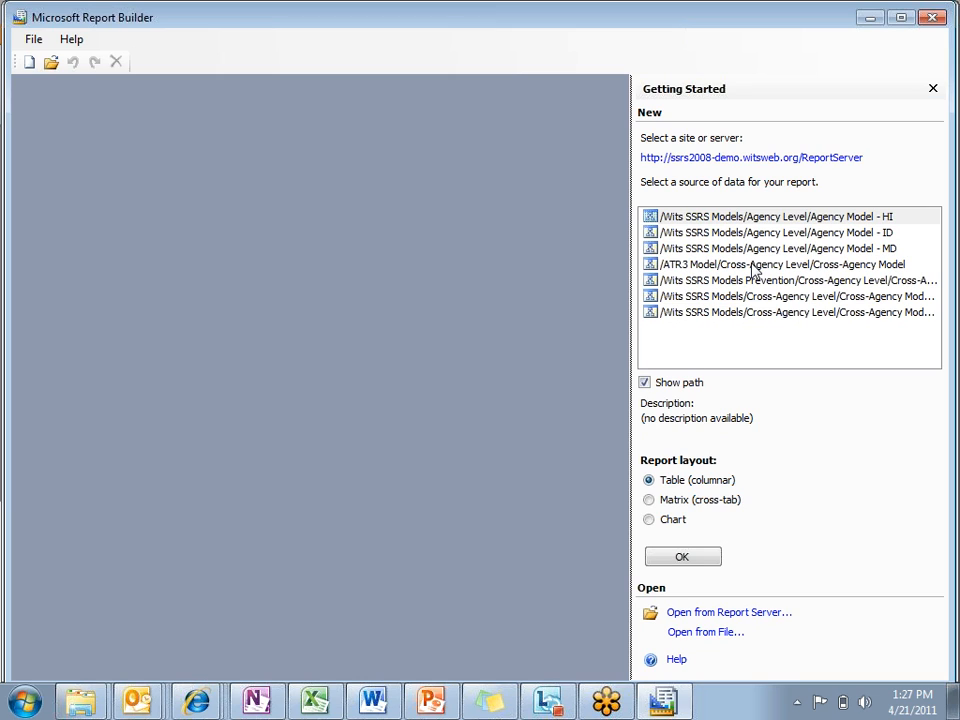
left_click(755, 265)
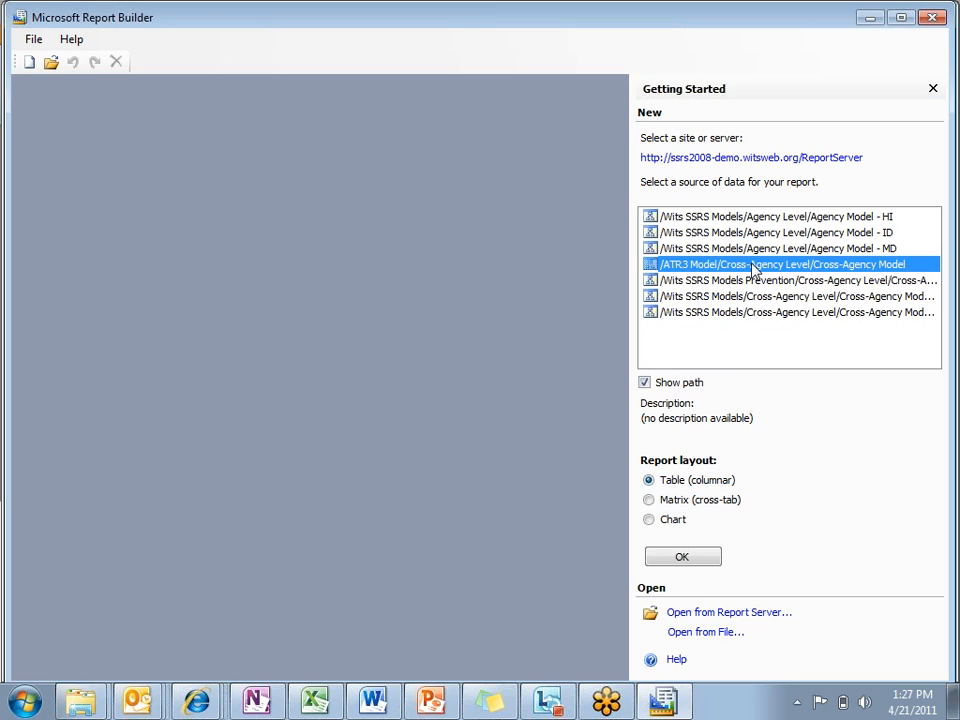
left_click(945, 46)
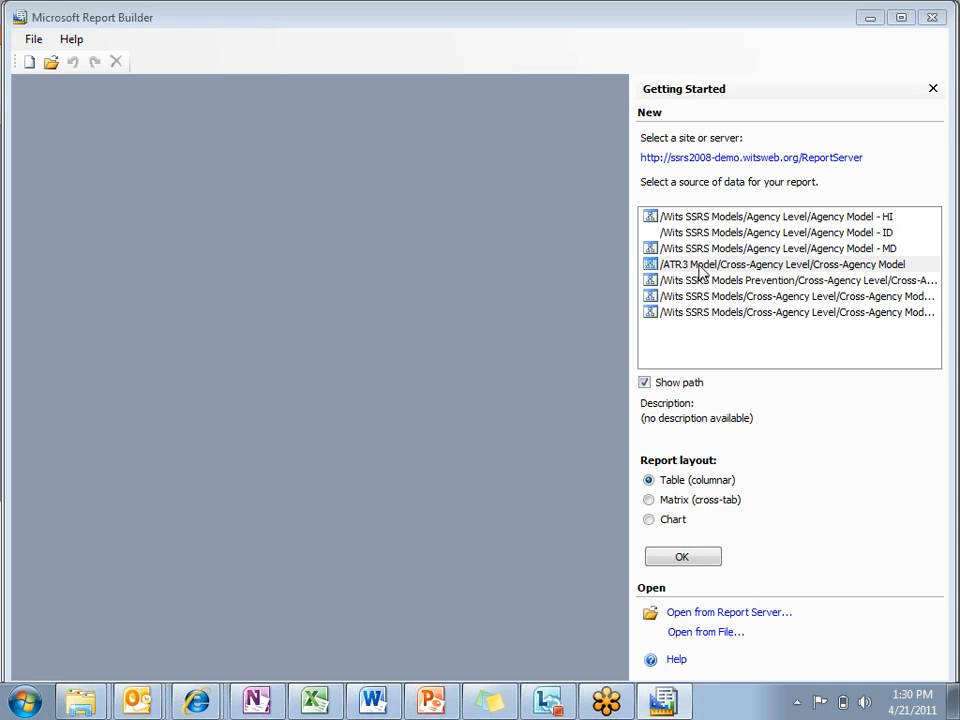
left_click(771, 268)
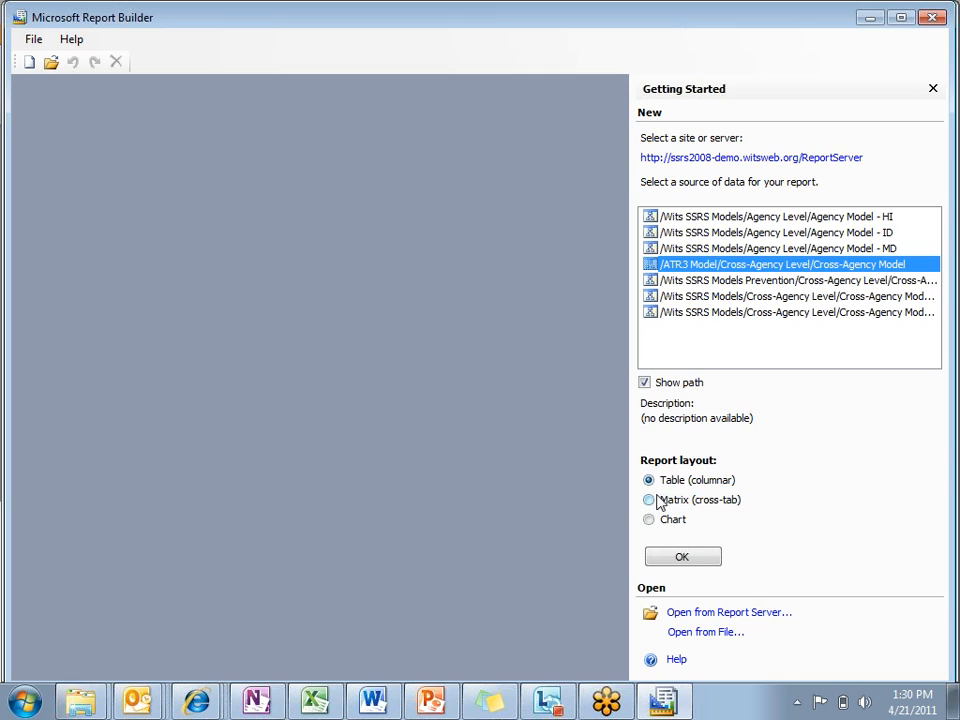
left_click(661, 564)
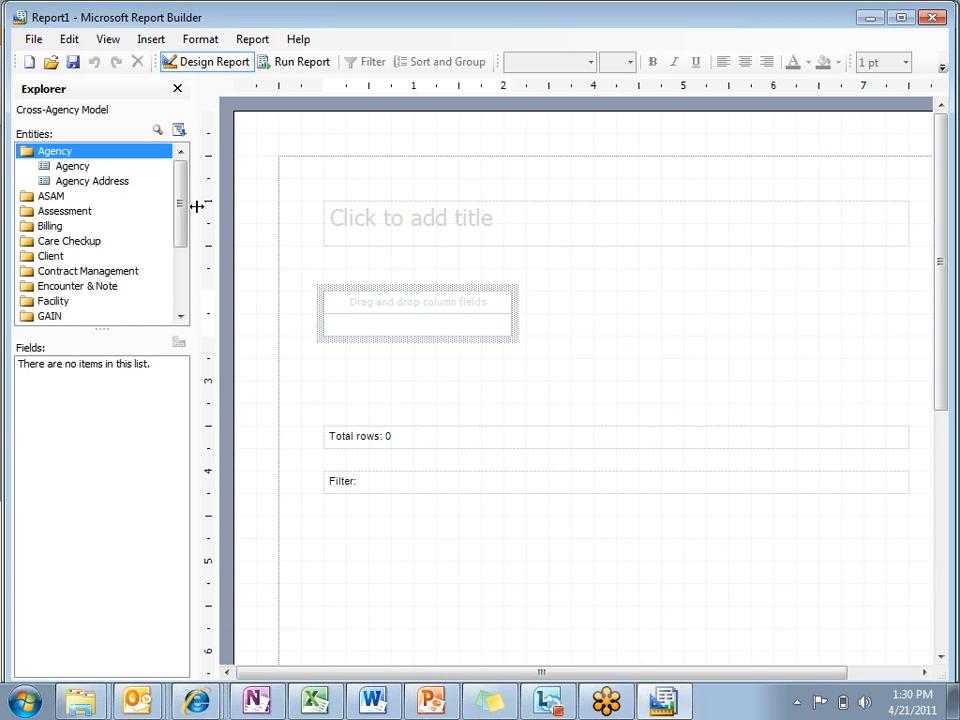
Step: Widen the Explorer and examine the entities in the Client, Agency and Billing folders
left_click_drag(193, 206, 246, 200)
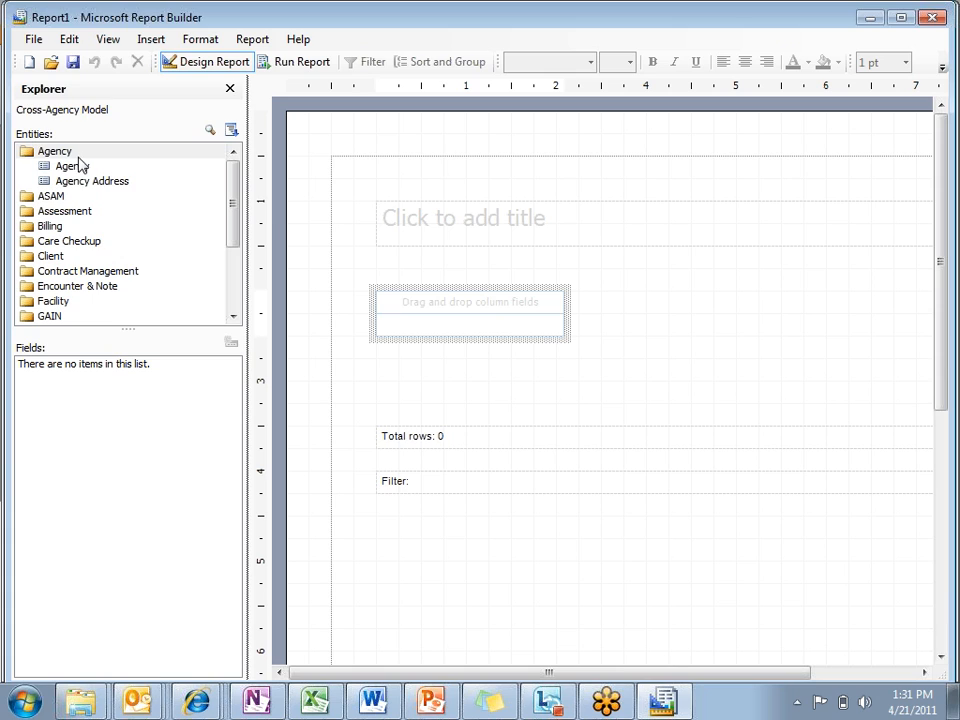
left_click(50, 257)
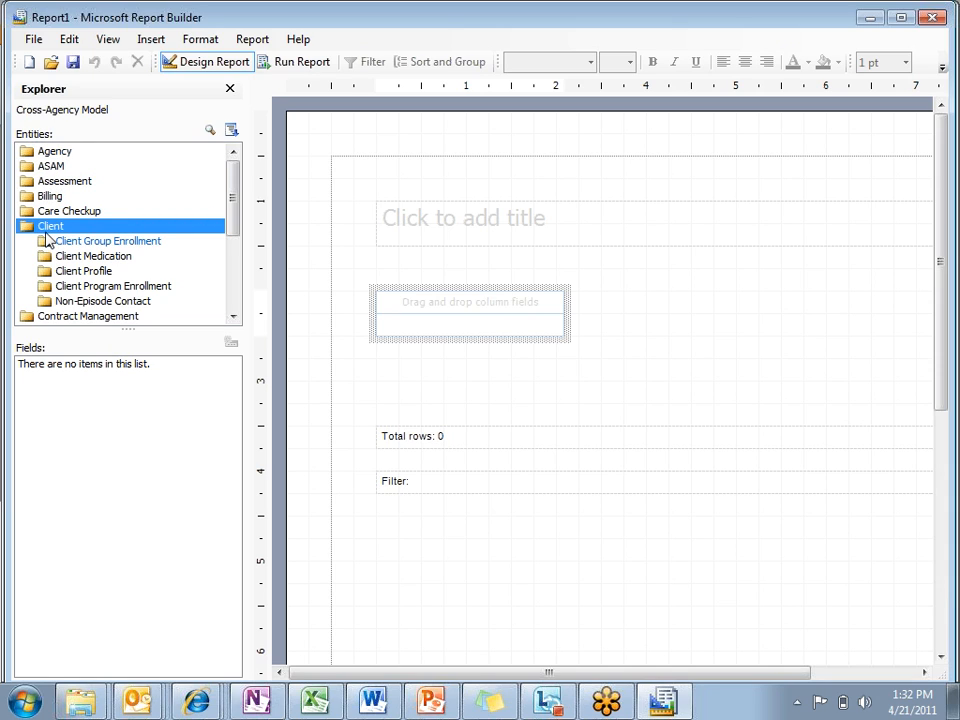
left_click(56, 153)
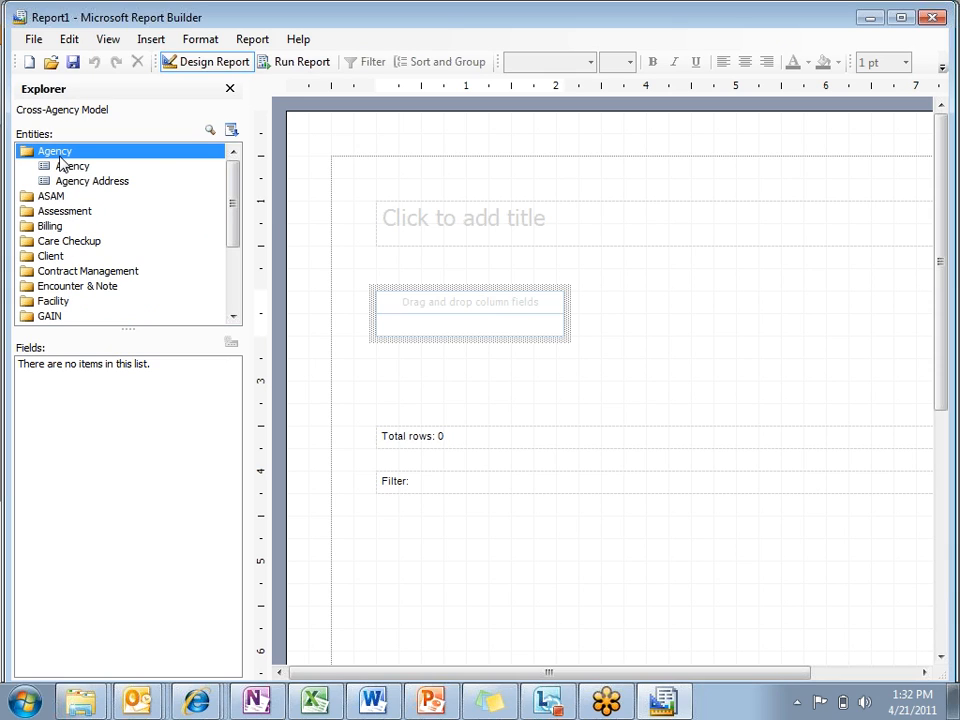
left_click(38, 228)
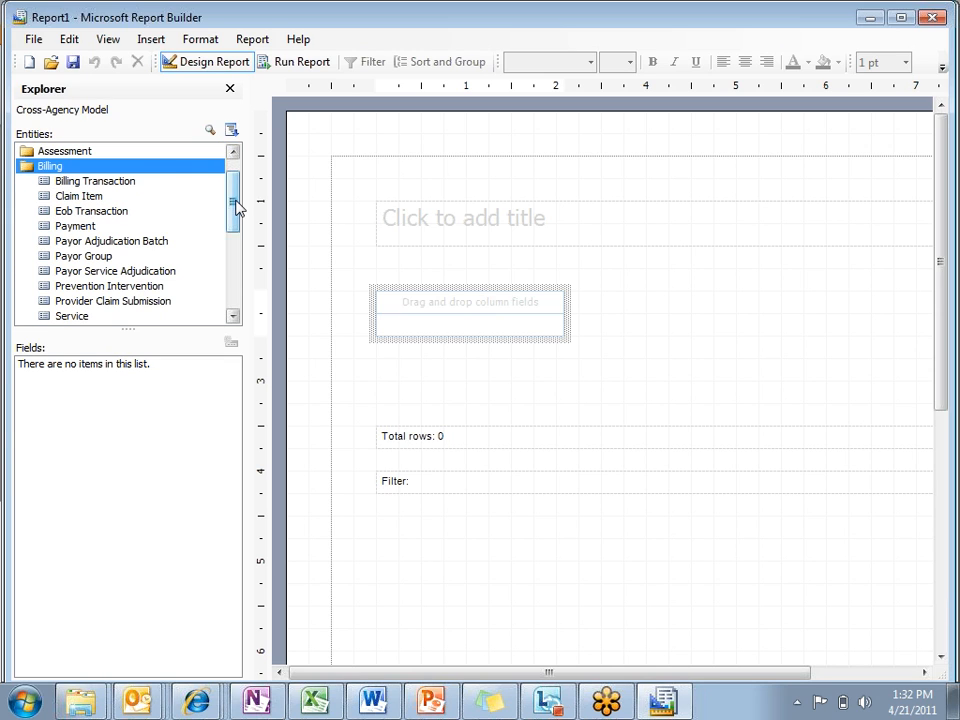
mouse_move(237, 207)
left_mouse_down()
mouse_move(236, 236)
mouse_move(238, 197)
left_mouse_up()
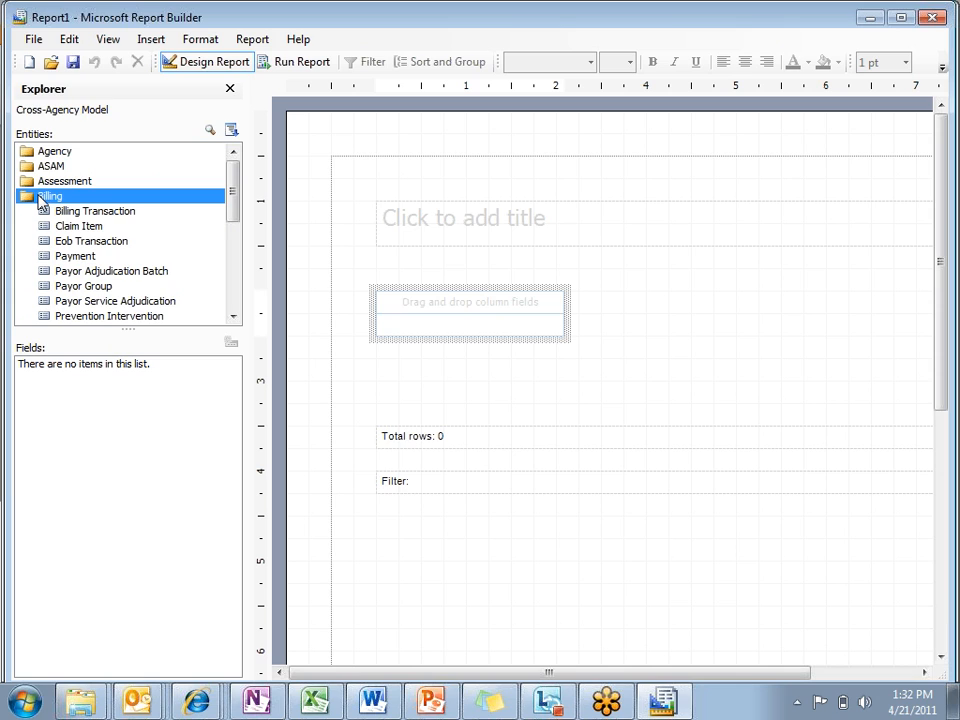
left_click(41, 153)
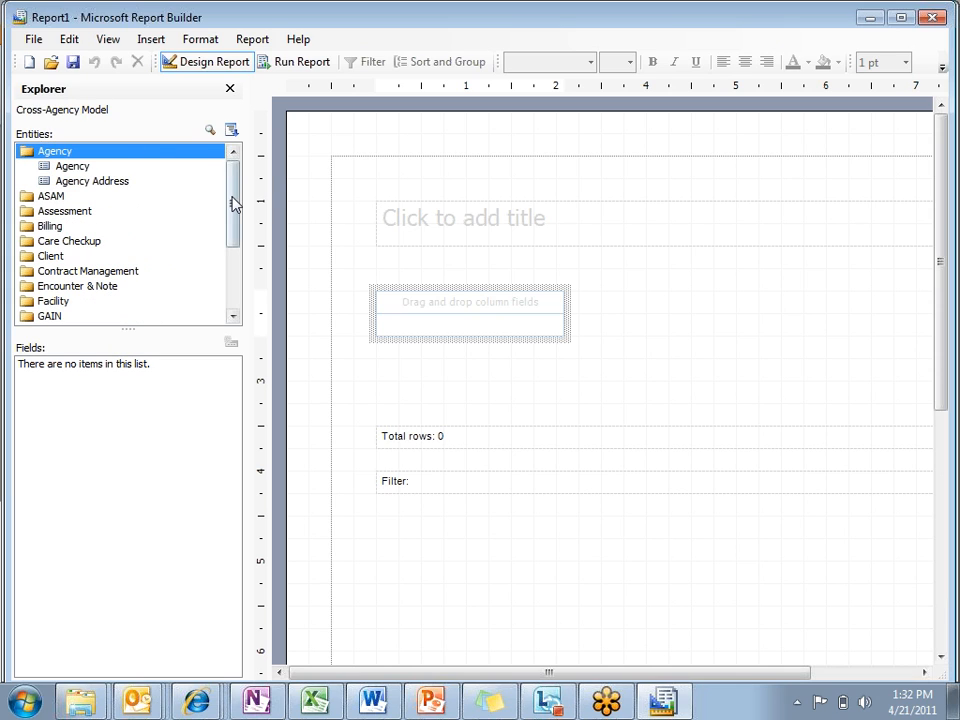
Step: Open the Authorization Header entity in the Voucher folder and add its Client Agency Name field as the table's first column
left_click_drag(231, 204, 240, 278)
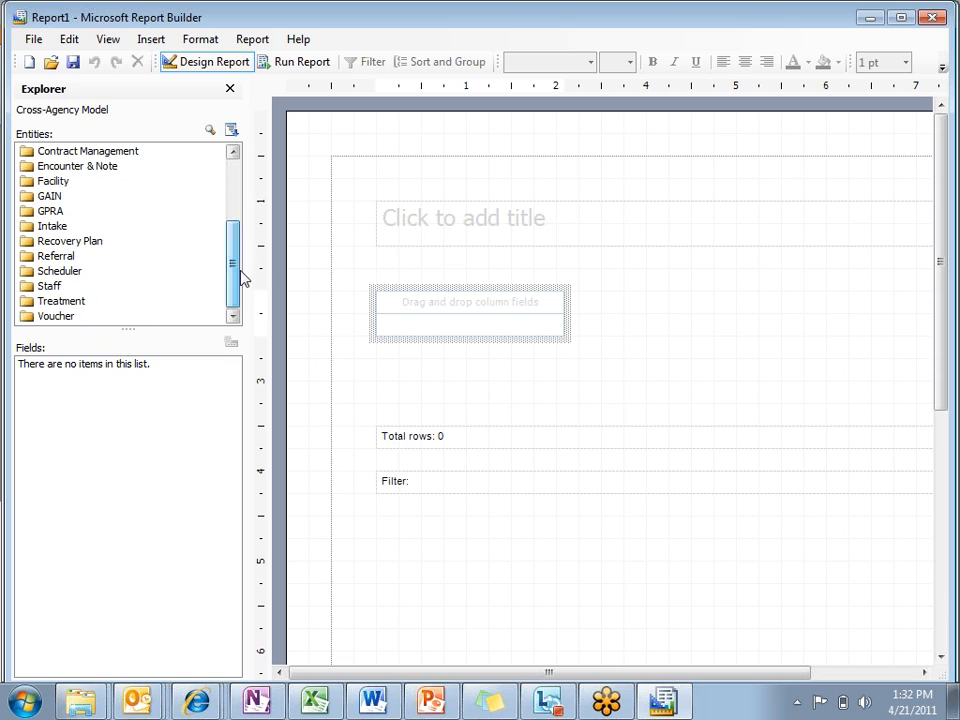
left_click(82, 319)
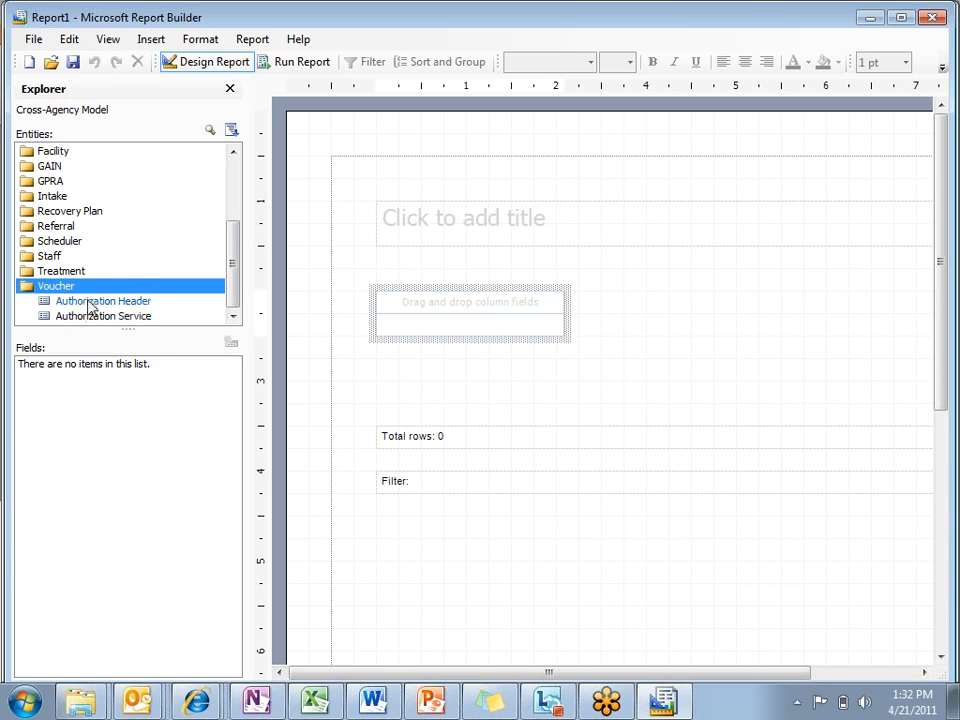
left_click(88, 302)
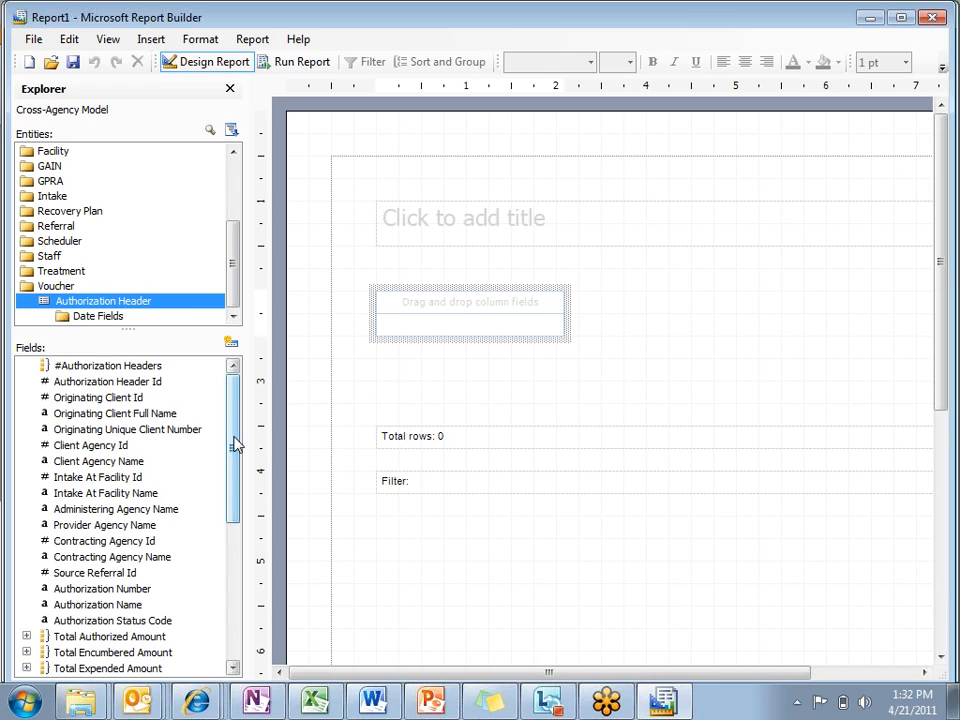
left_click_drag(235, 445, 233, 385)
mouse_move(233, 393)
left_mouse_down()
mouse_move(236, 401)
mouse_move(235, 387)
left_mouse_up()
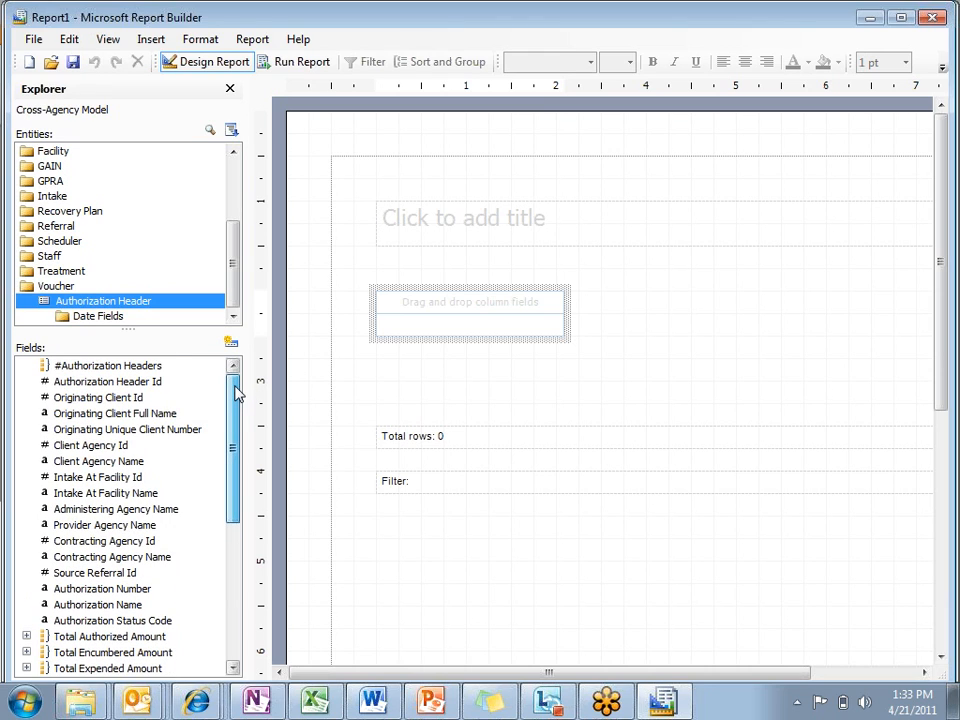
left_click(133, 464)
double_click(133, 465)
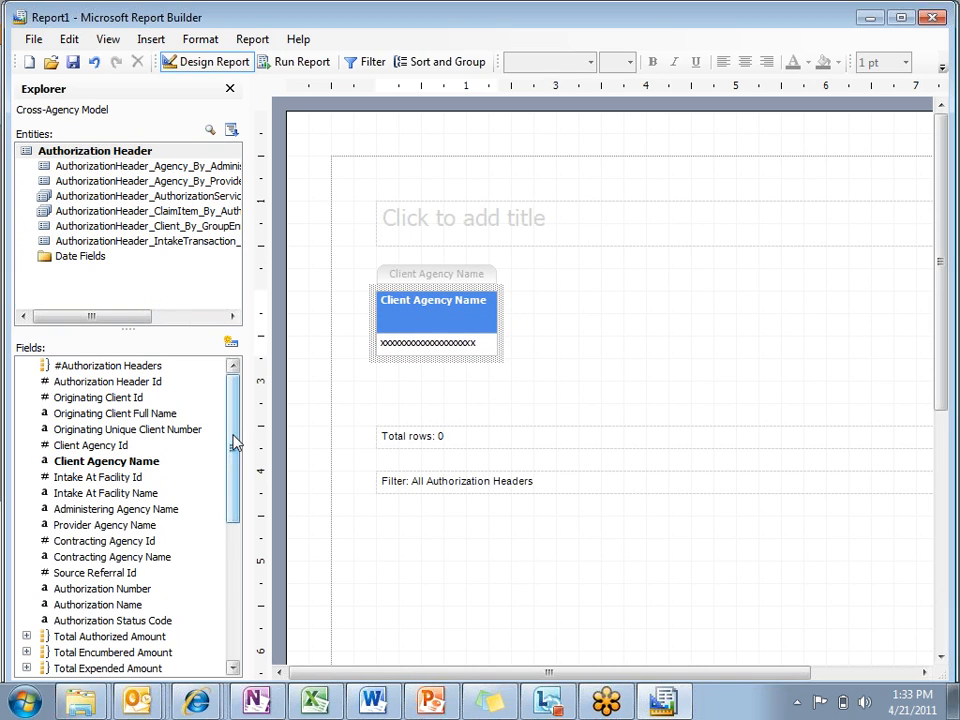
Step: Add Total Authorized Amount, Total Encumbered Amount and Total Expended Amount as table columns after Client Agency Name
scroll(230, 447, "down", 1)
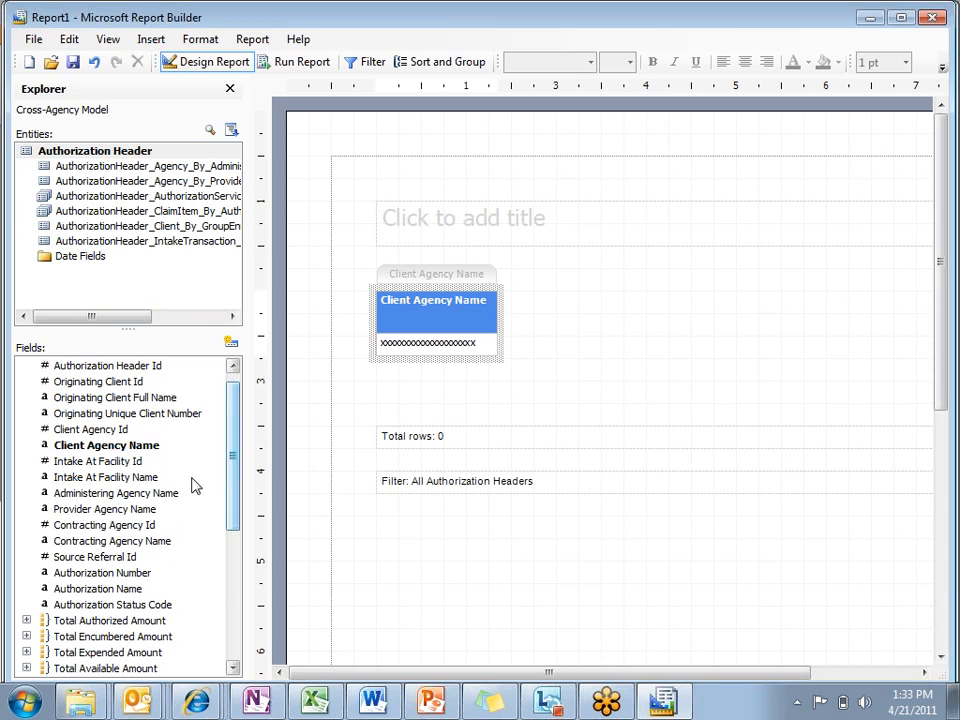
left_click(137, 622)
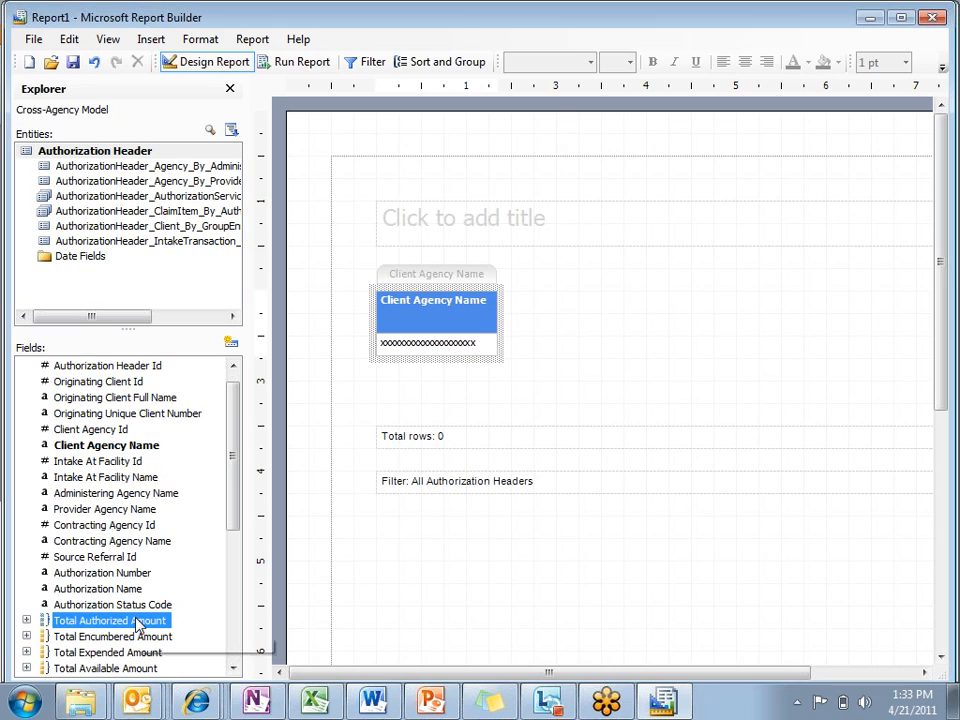
left_click_drag(143, 625, 498, 317)
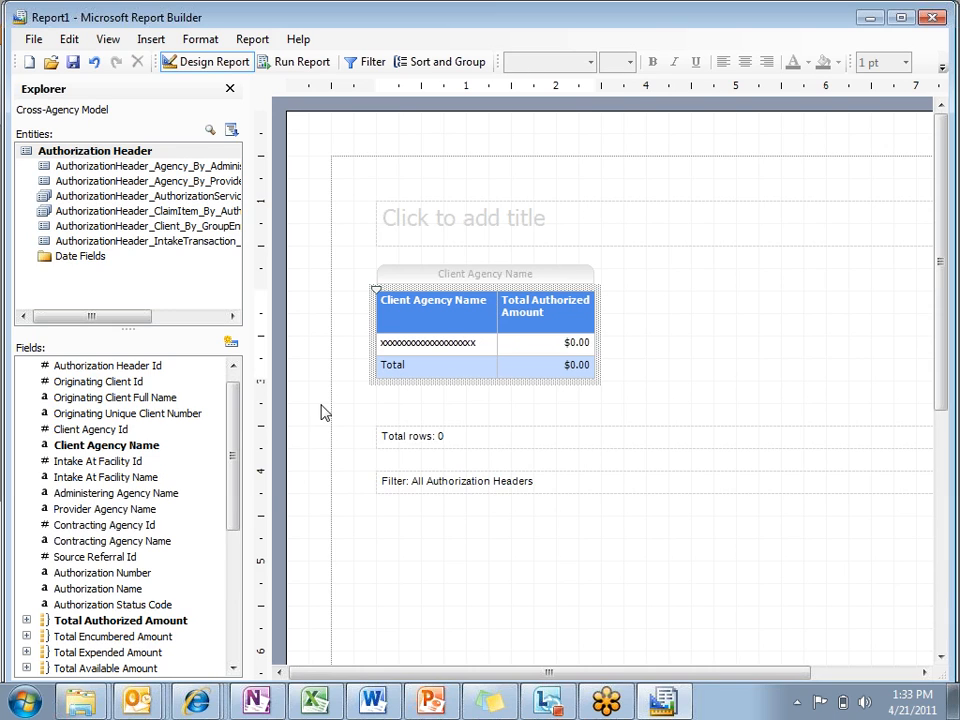
mouse_move(230, 437)
left_mouse_down()
mouse_move(231, 447)
mouse_move(233, 433)
left_mouse_up()
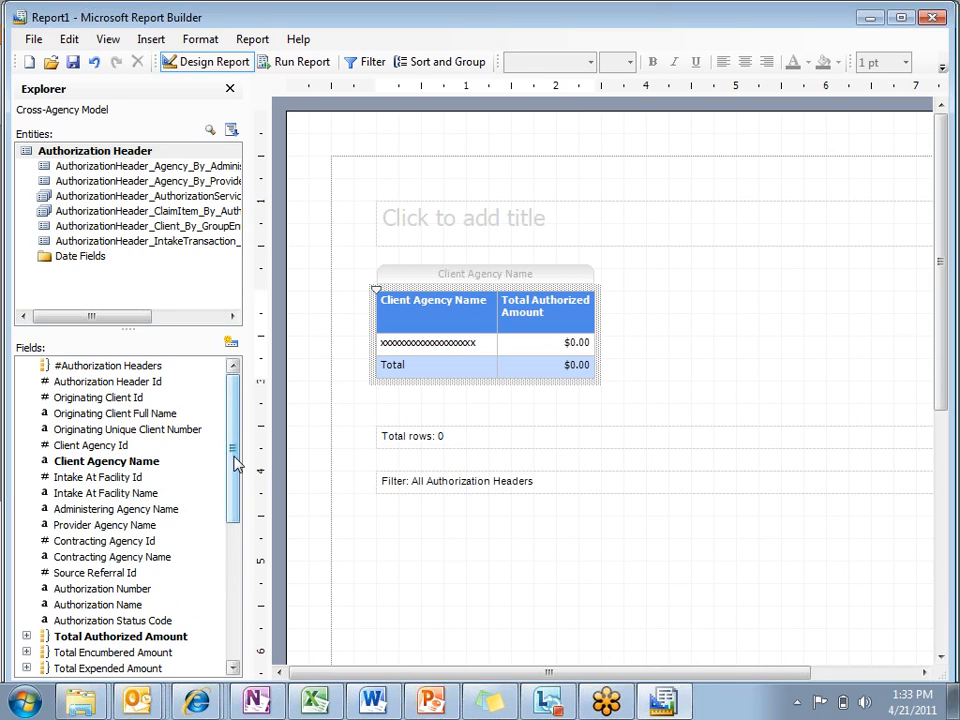
left_click_drag(232, 455, 234, 470)
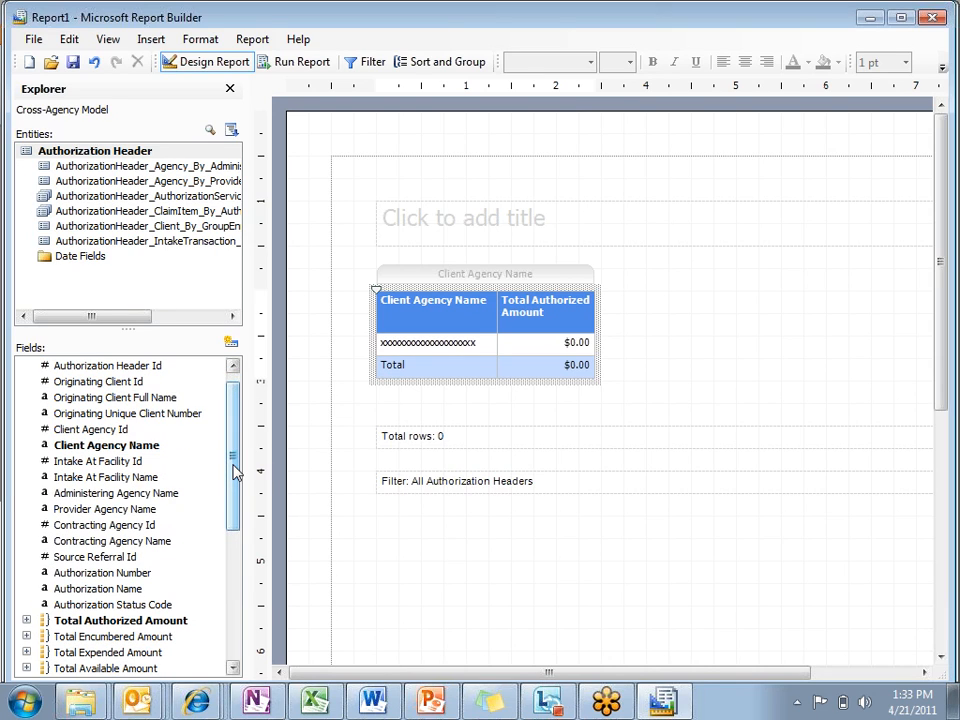
left_click(123, 638)
left_click_drag(123, 638, 594, 313)
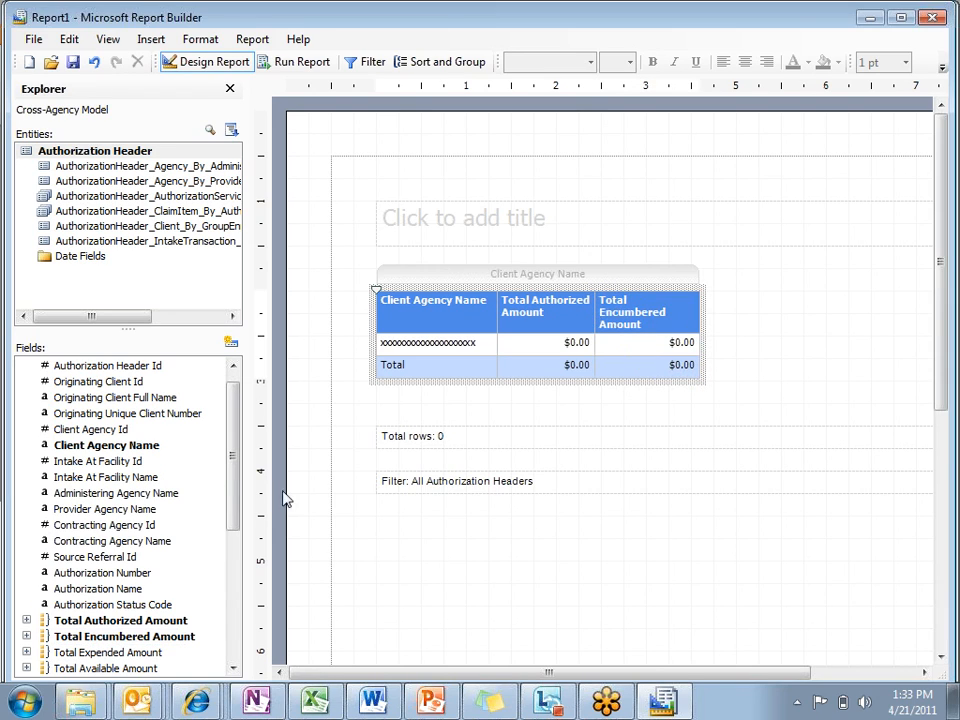
left_click(150, 651)
left_click_drag(160, 645, 698, 342)
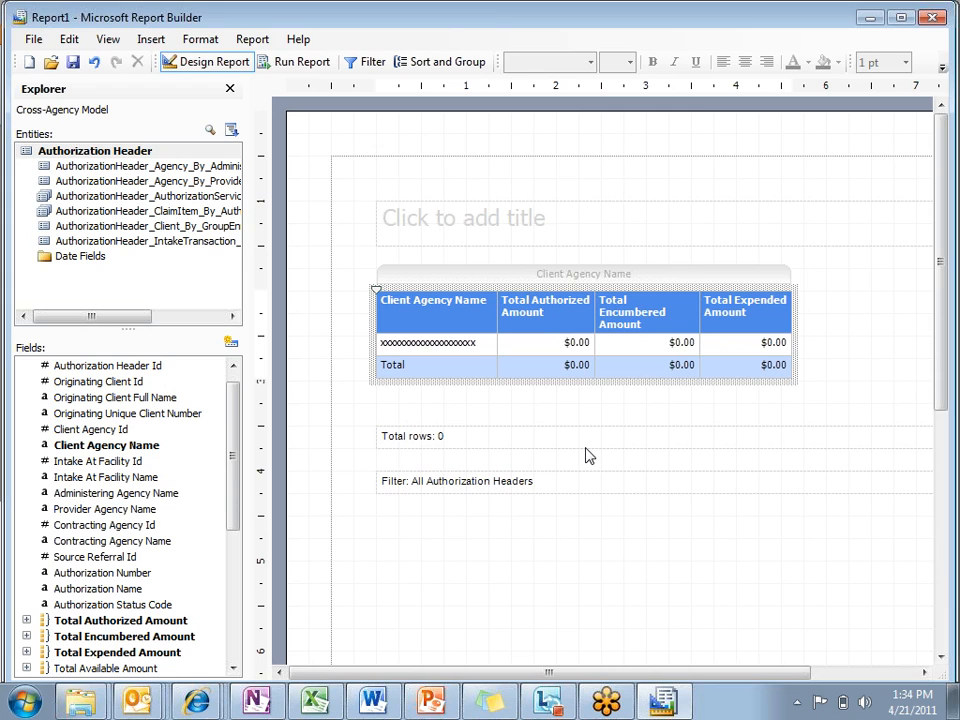
Step: Replace the report's title placeholder with "Voucher Expediture"
left_click(500, 232)
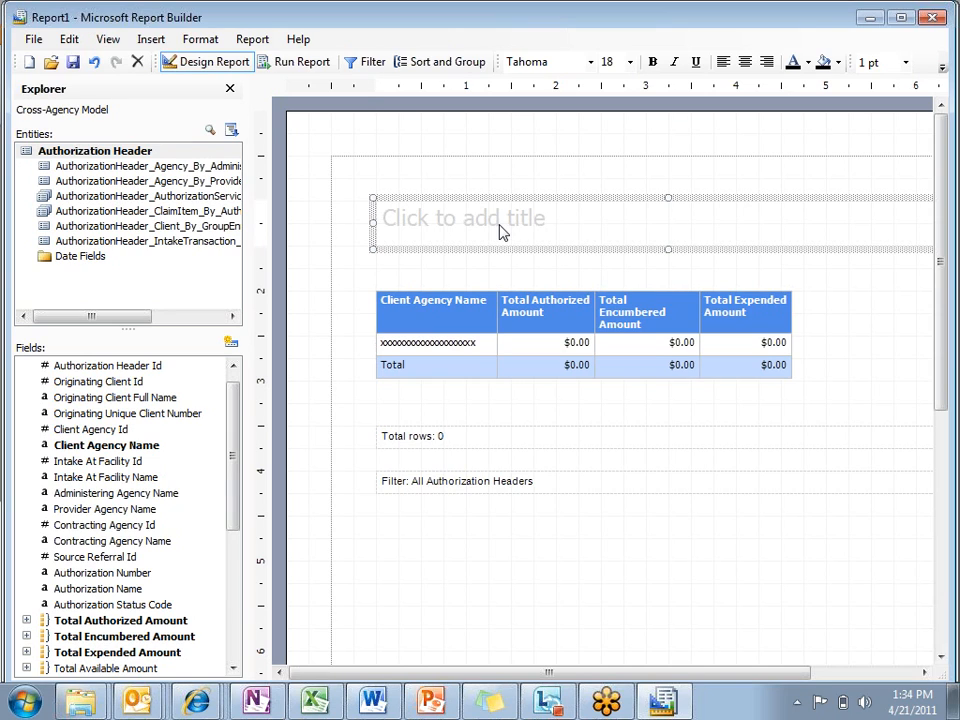
left_click(501, 230)
left_click_drag(553, 227, 270, 187)
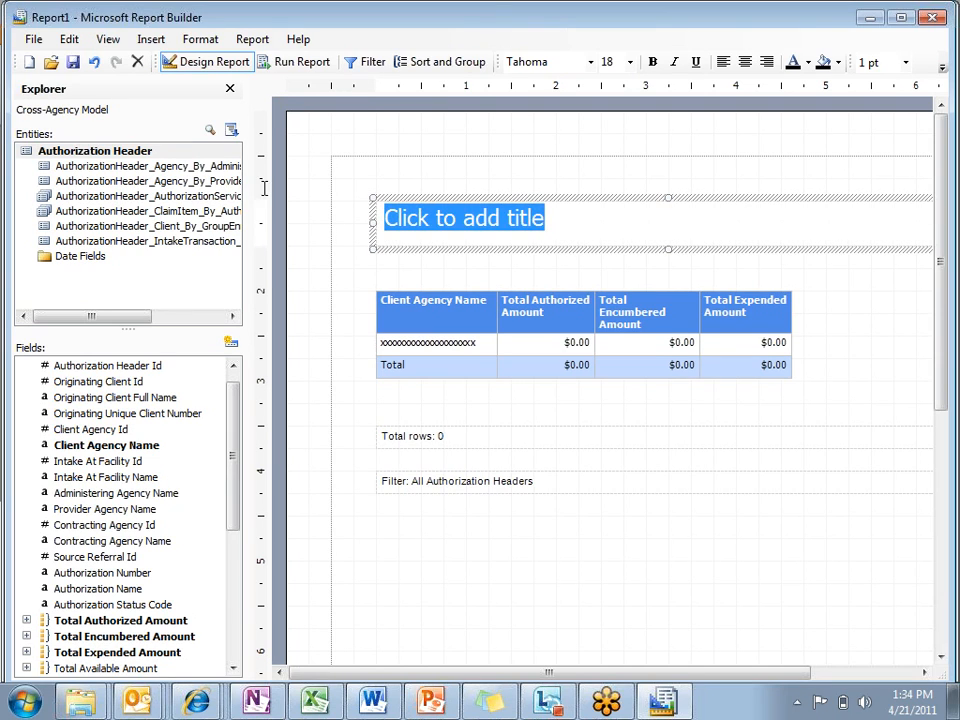
type("Voucher Expediture")
left_click(375, 272)
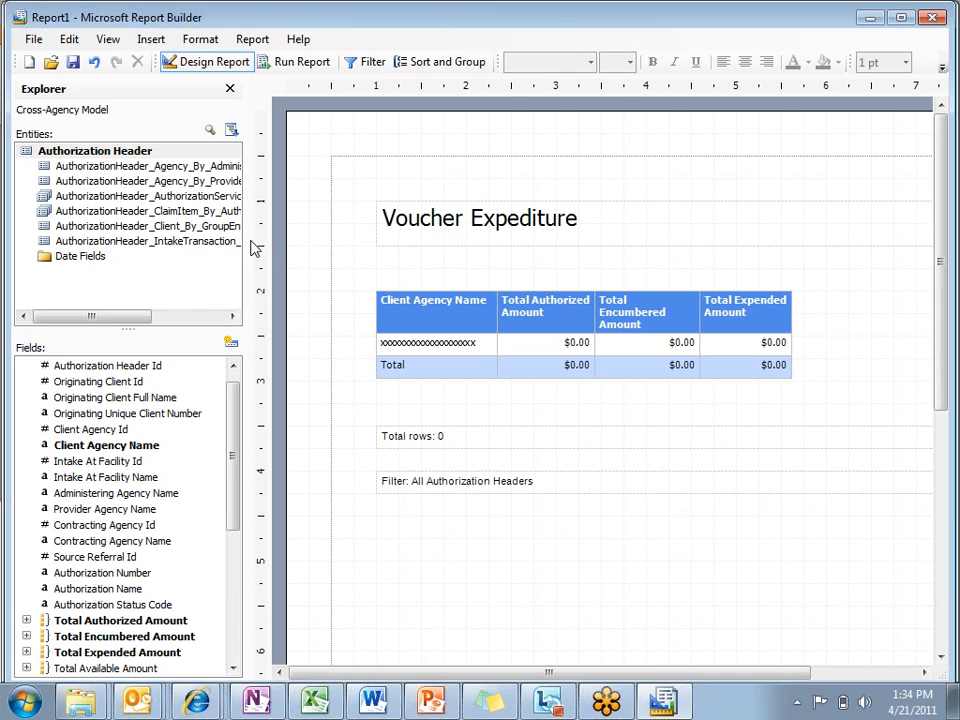
Step: Change the report title's font color to red
left_click(575, 217)
left_click(503, 222)
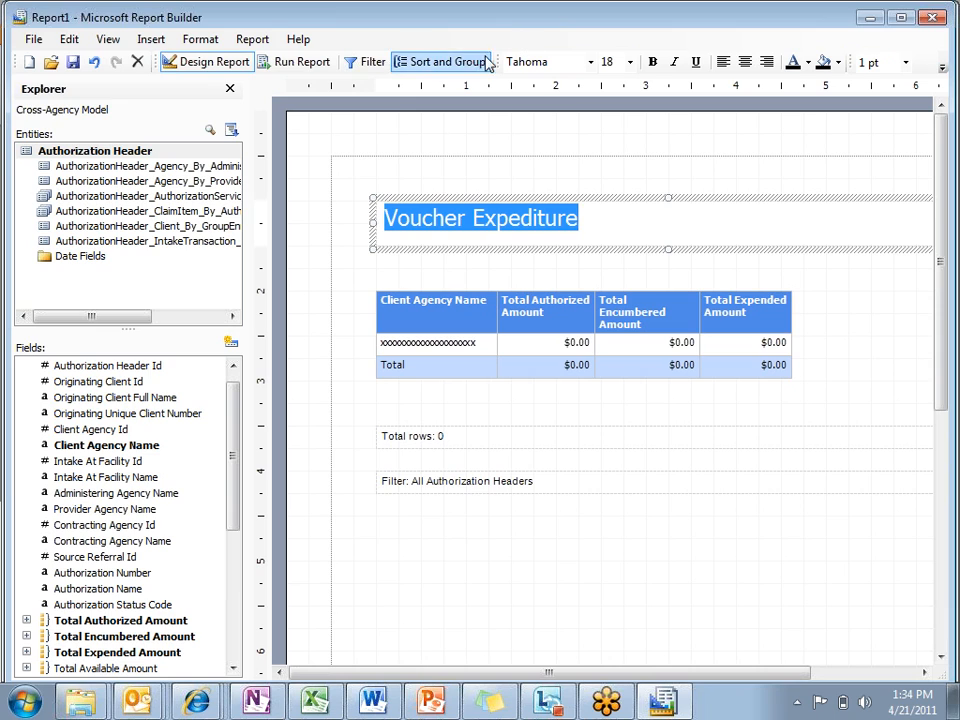
left_click(808, 63)
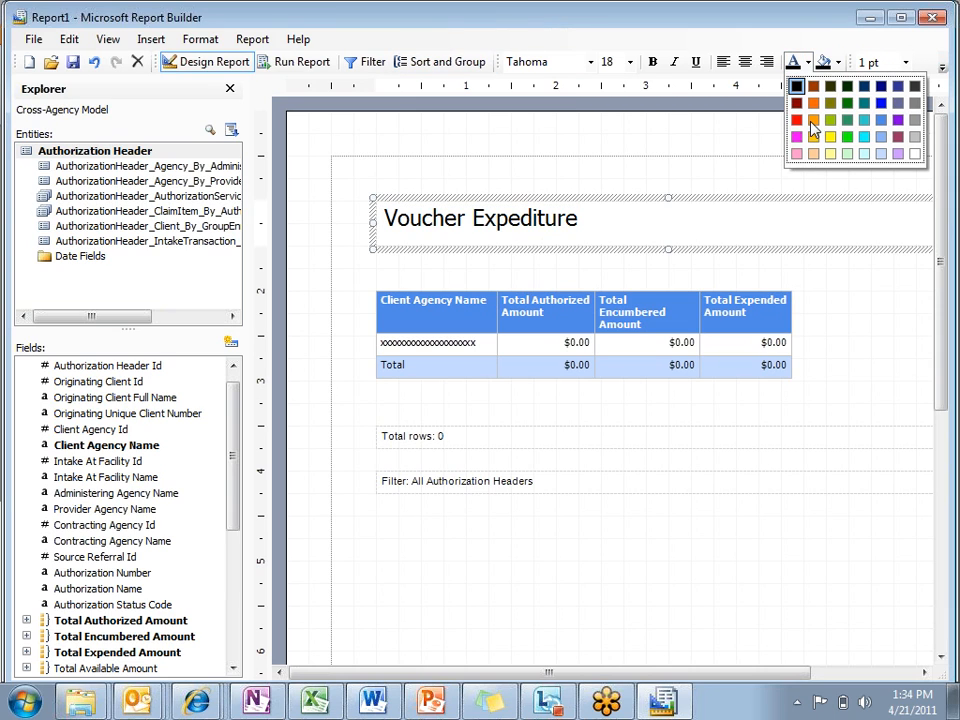
left_click(797, 120)
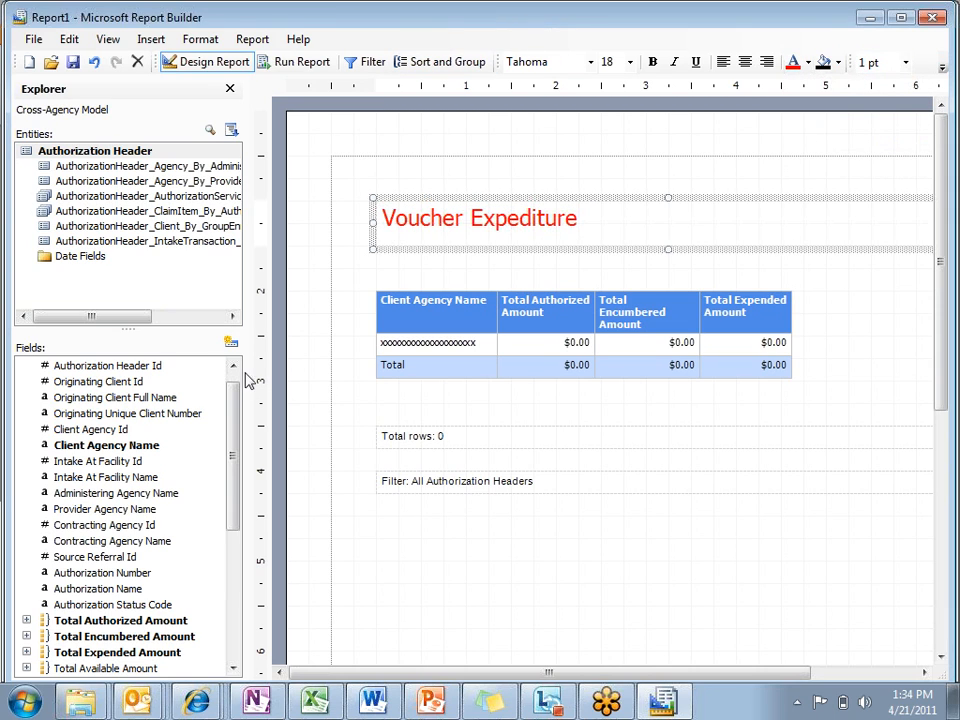
left_click(352, 285)
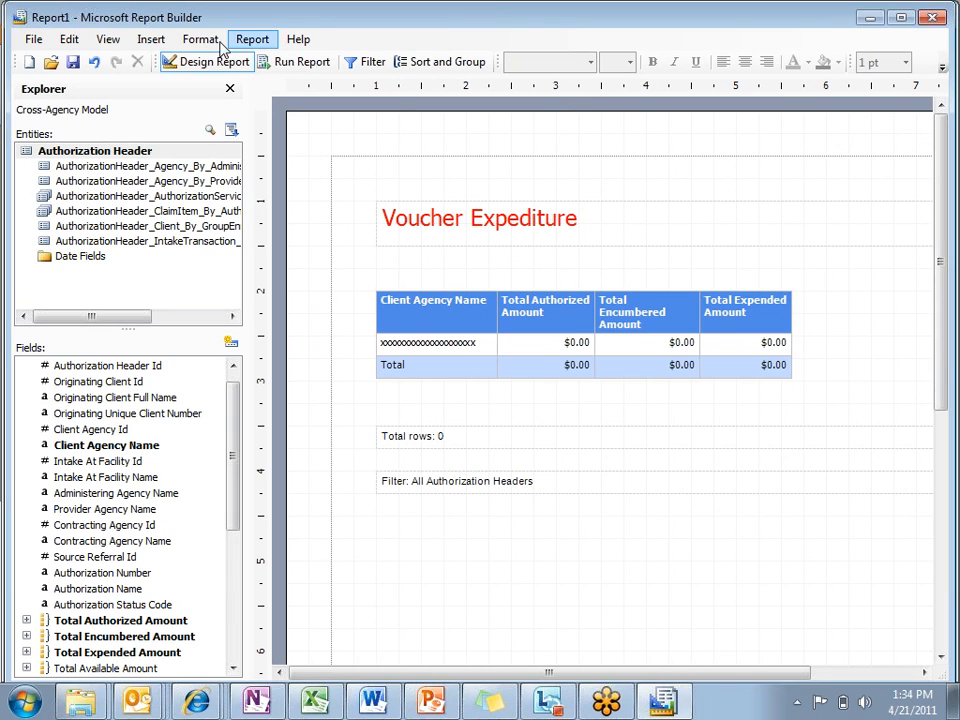
left_click(151, 41)
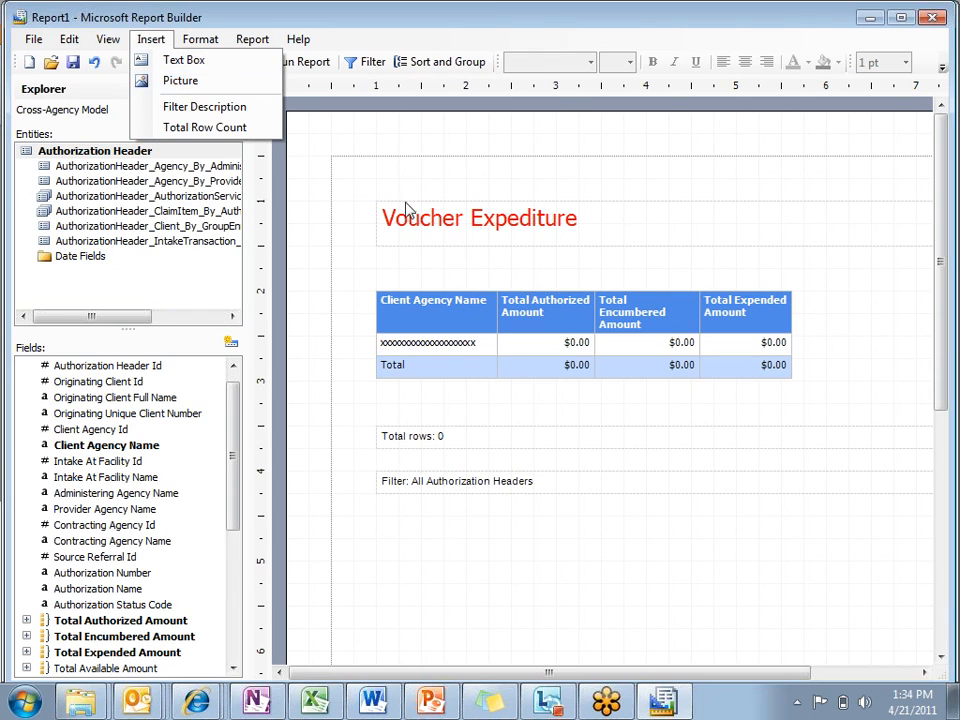
left_click(308, 157)
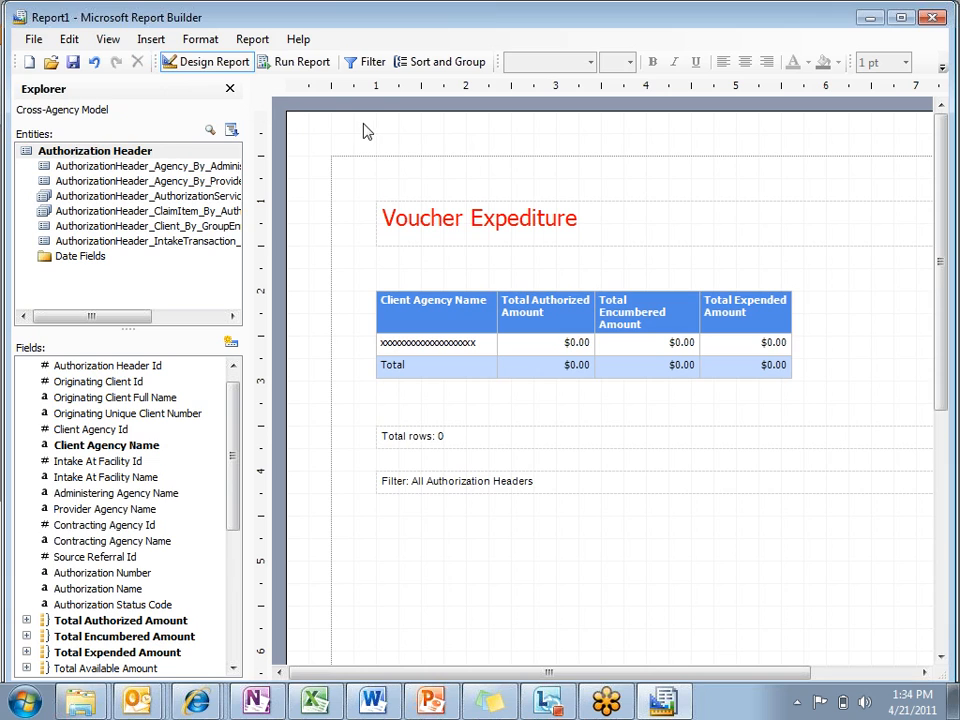
Step: Add a prompted report filter on Client Agency Name using the In a List comparison
left_click(362, 63)
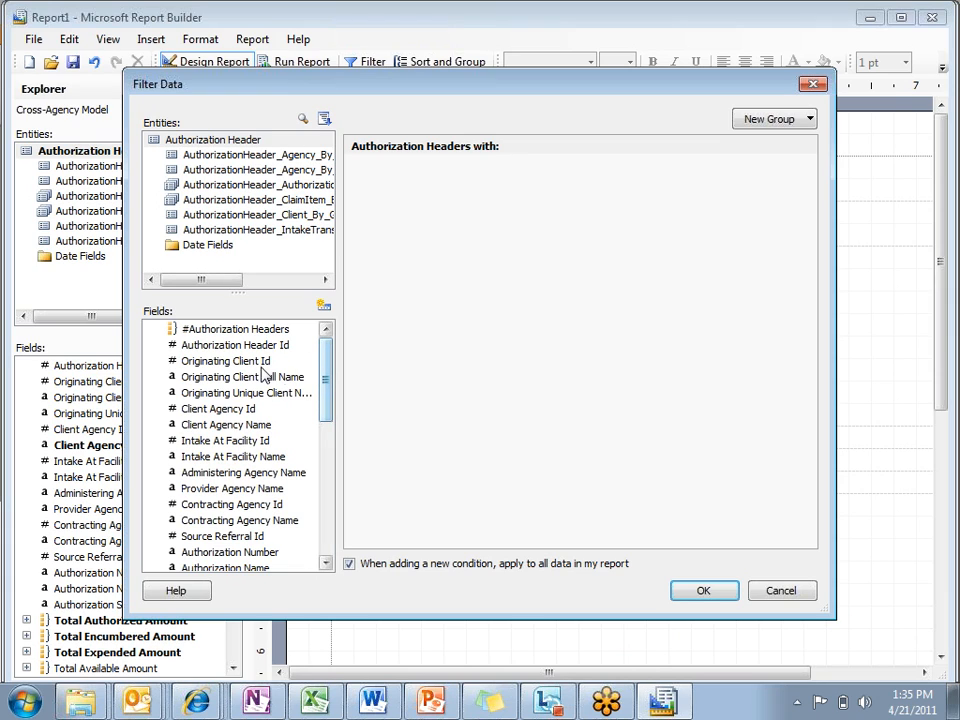
left_click(235, 428)
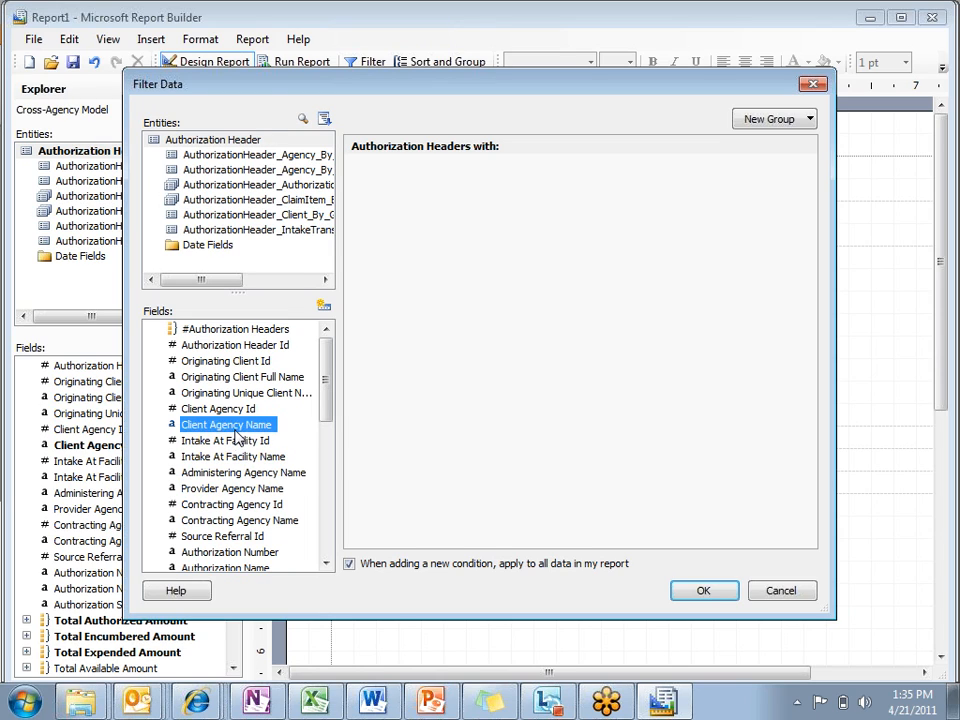
double_click(235, 437)
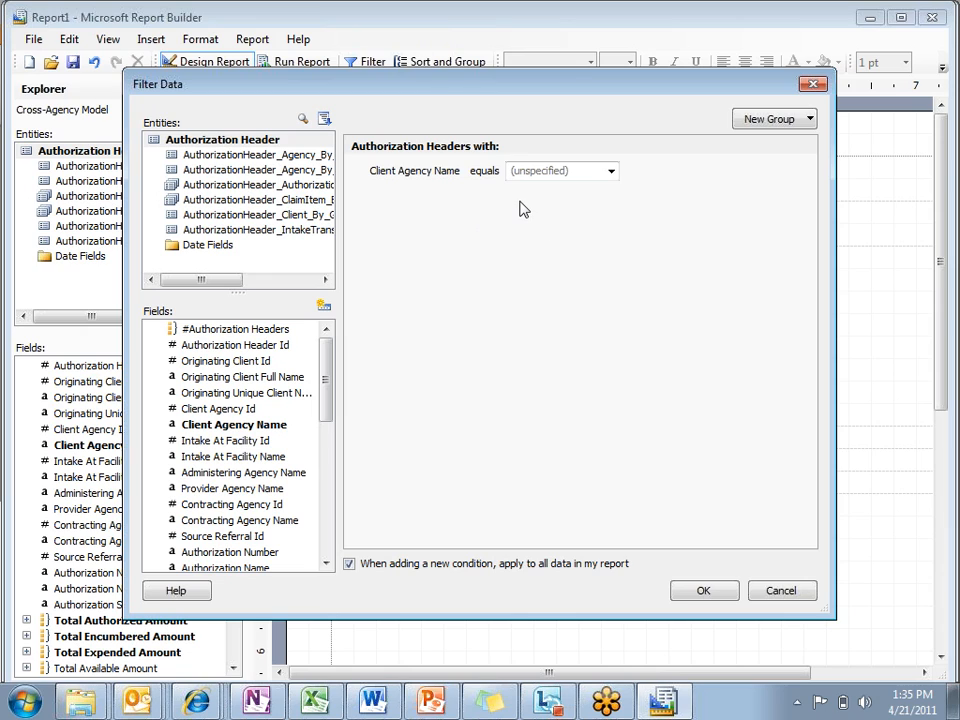
left_click(432, 173)
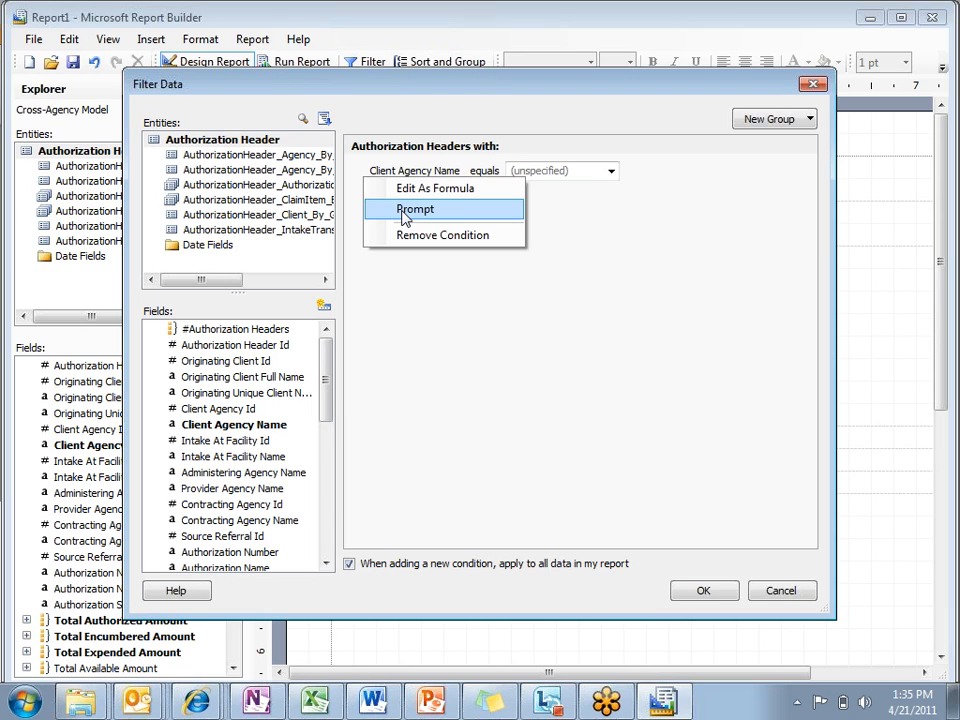
left_click(405, 218)
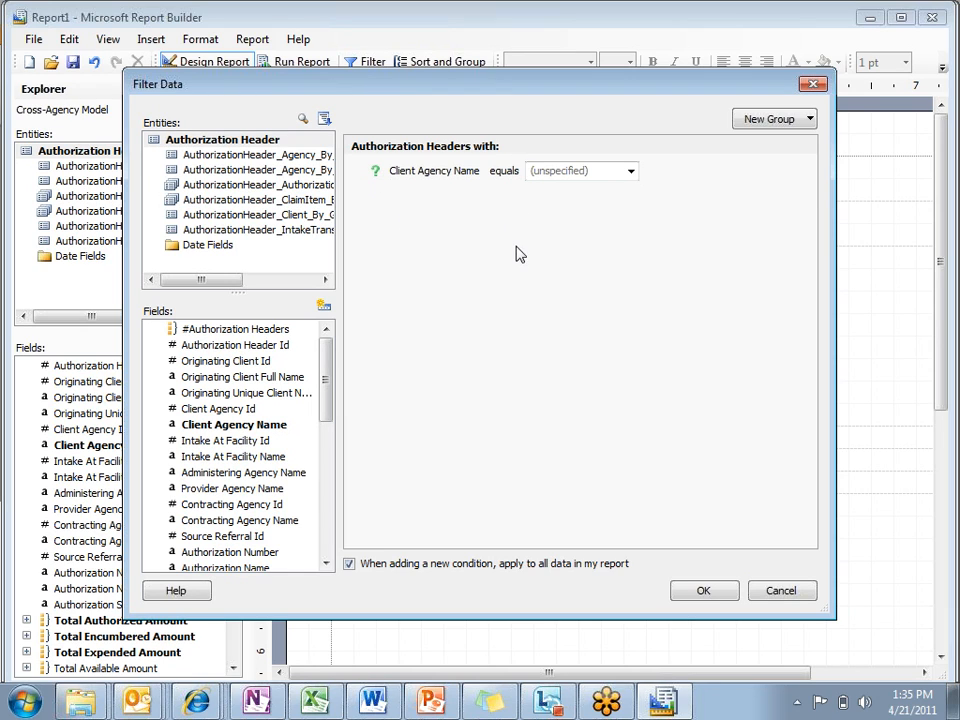
left_click(505, 172)
left_click(528, 297)
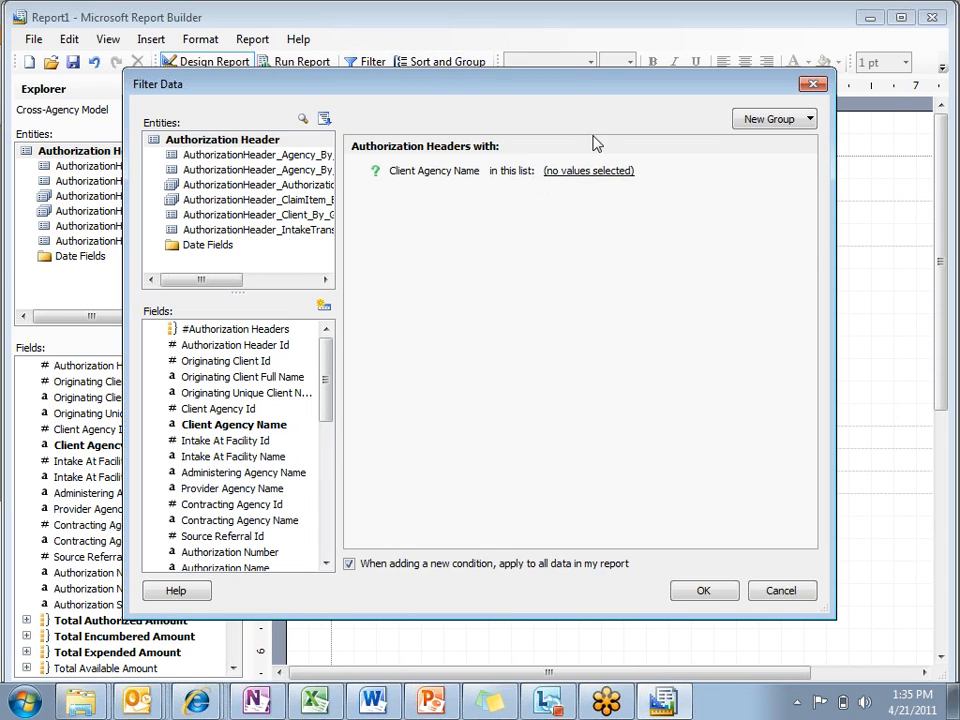
left_click(595, 171)
left_click(537, 307)
Step: Add two Created Date conditions from the Date Fields folder to the report filter
left_click(216, 250)
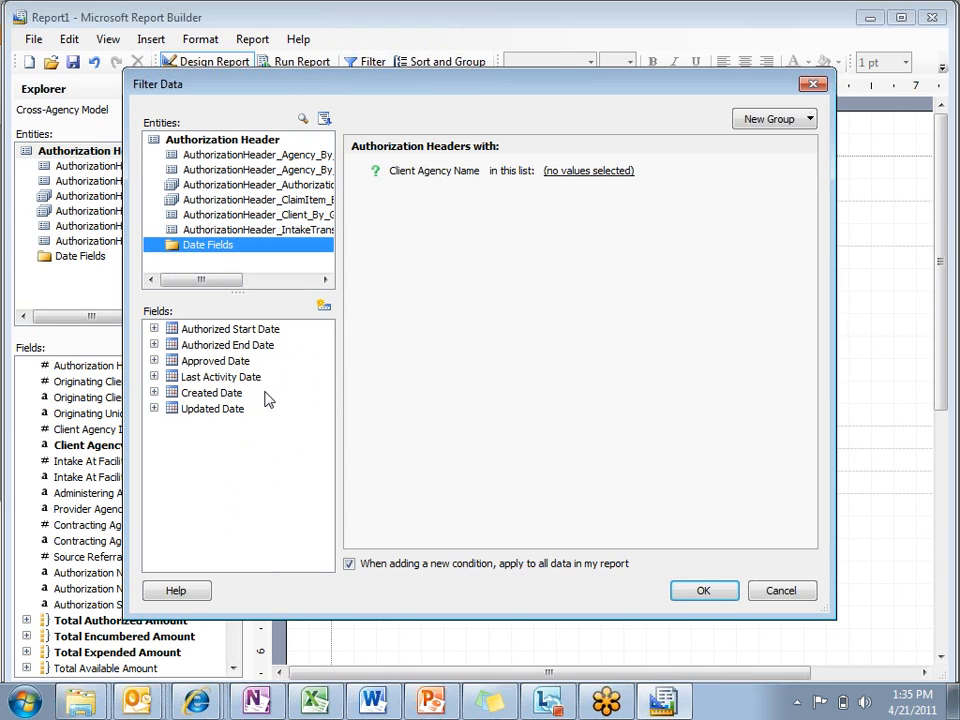
left_click(212, 393)
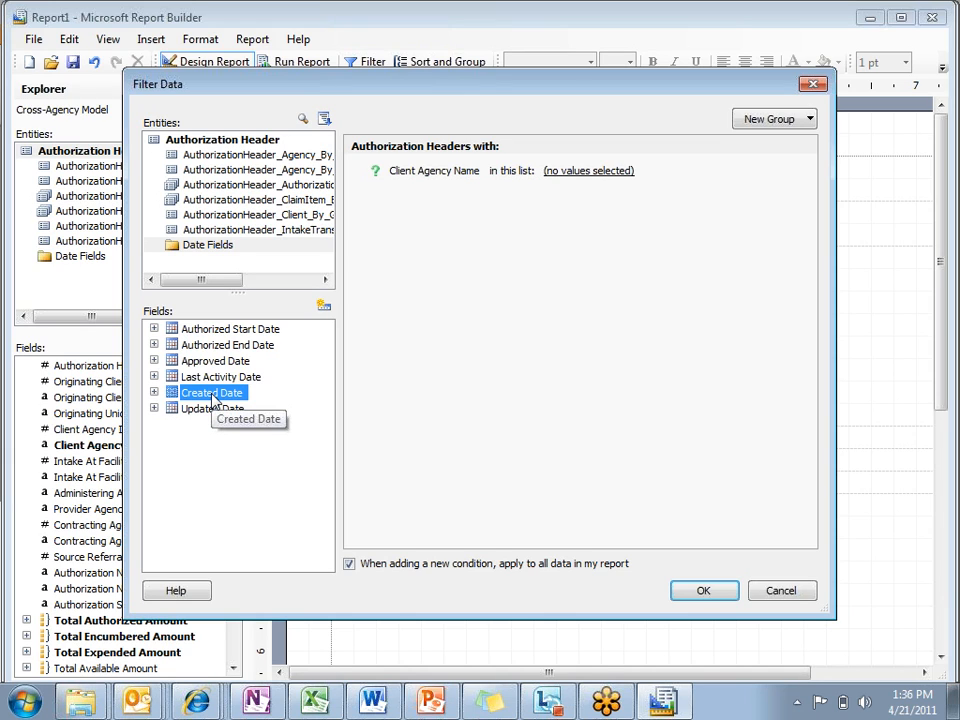
double_click(212, 399)
double_click(212, 399)
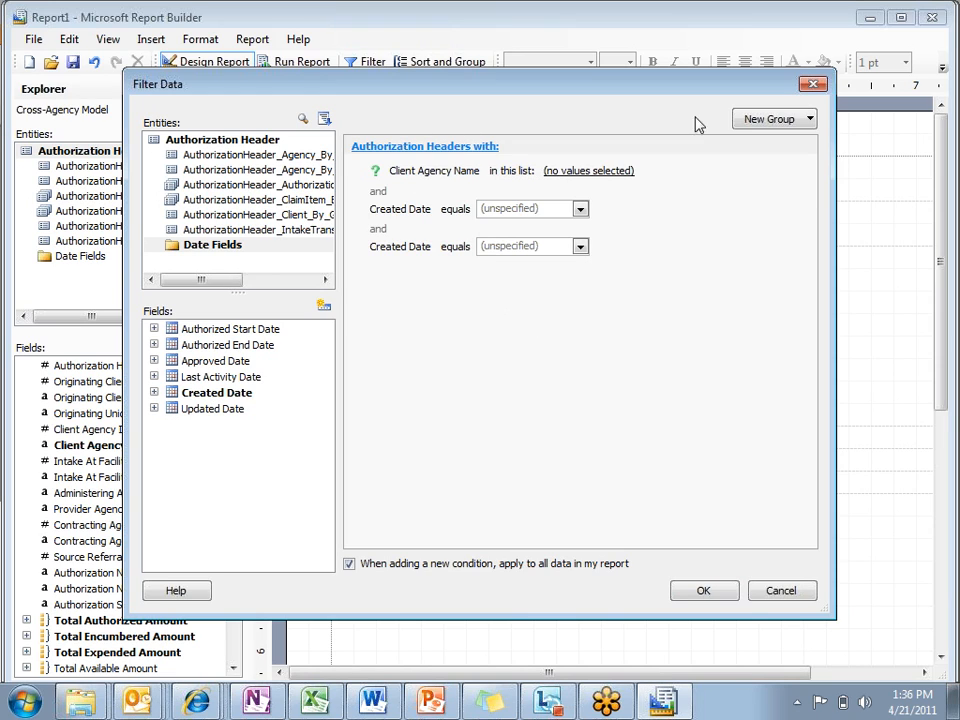
Step: Make both Created Date conditions prompted, comparing the first as On or After and the second as On or Before
left_click(403, 218)
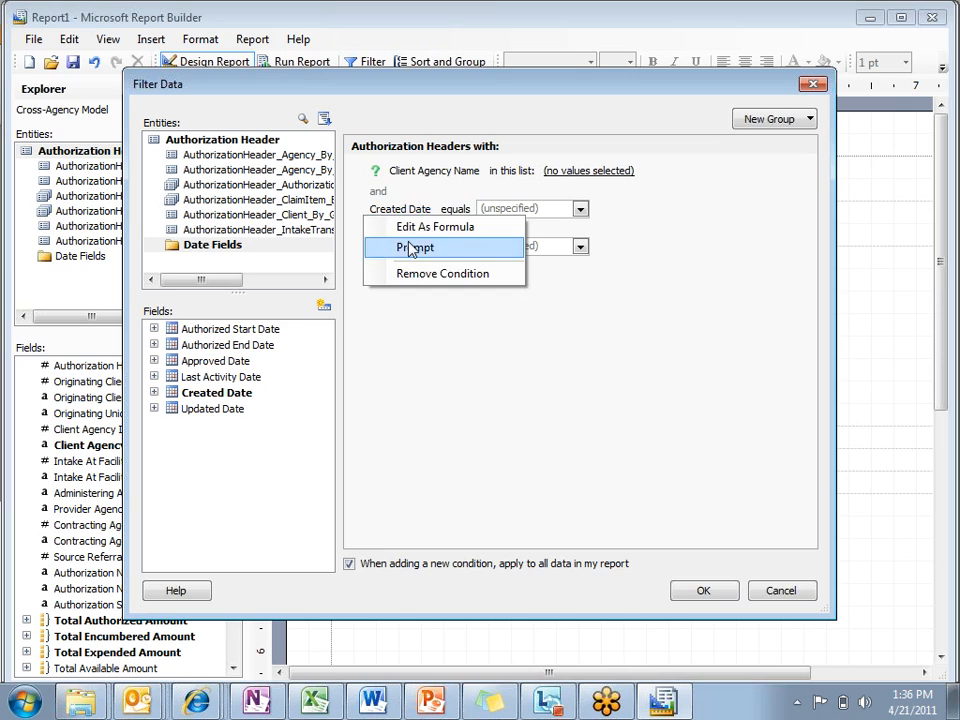
left_click(409, 249)
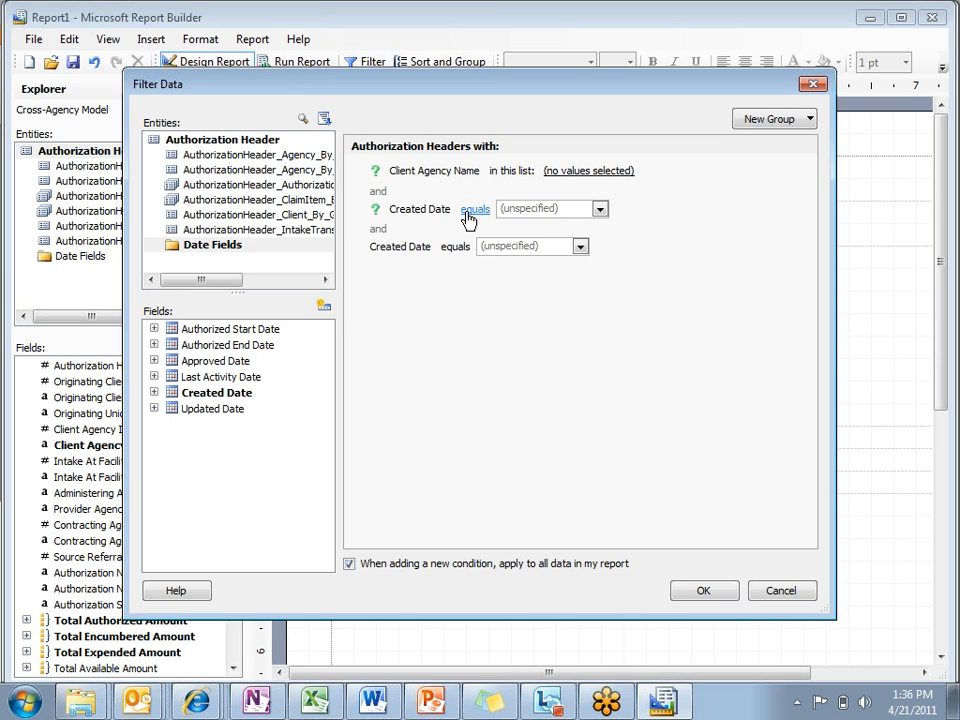
left_click(468, 214)
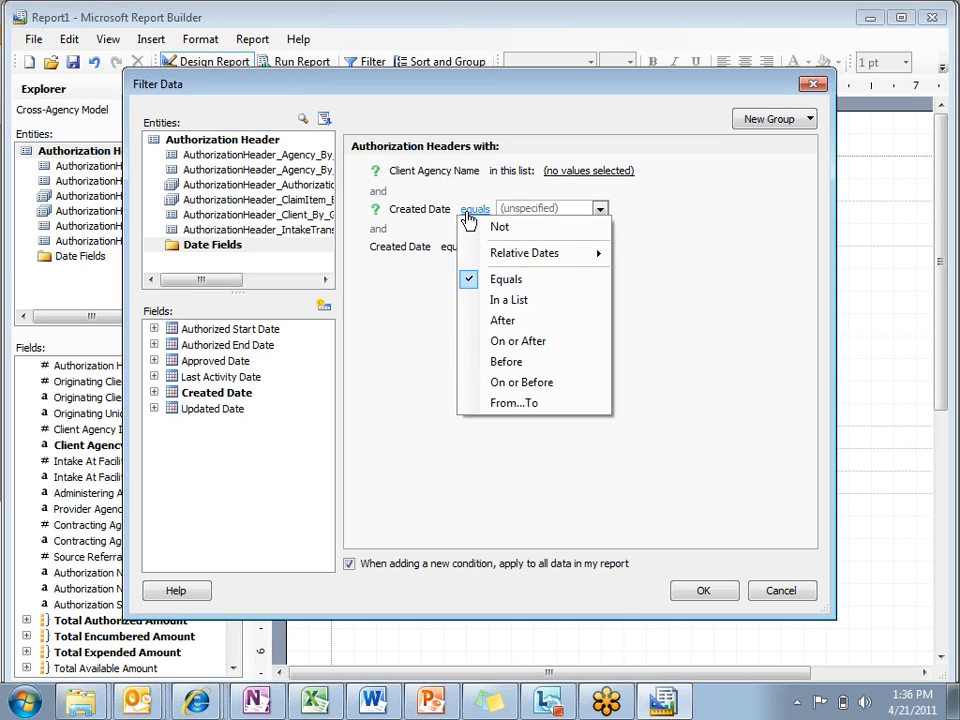
left_click(509, 343)
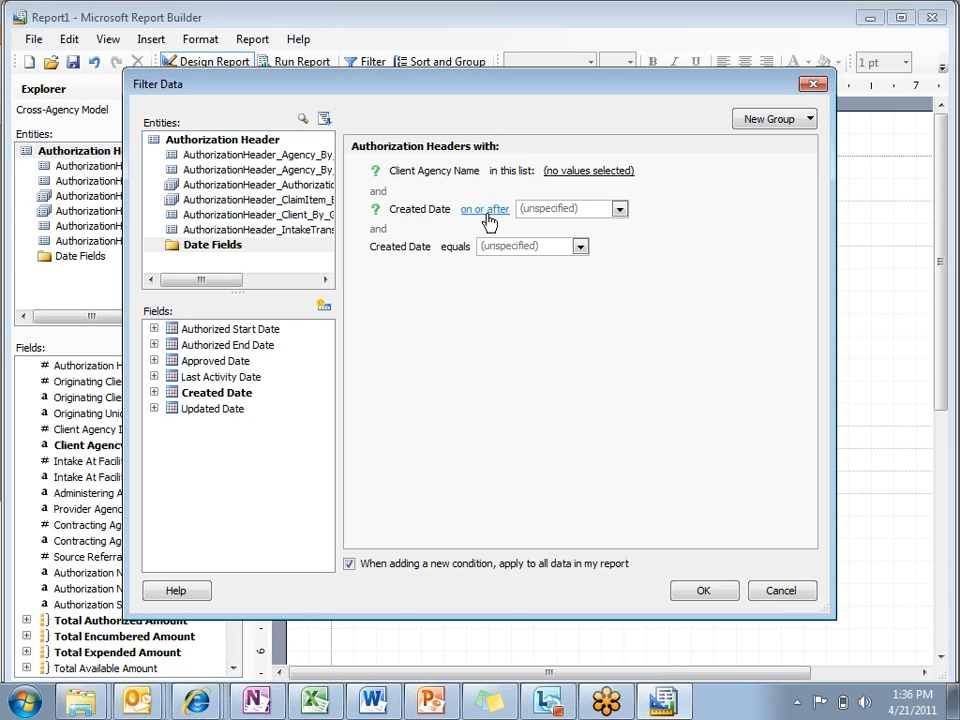
left_click(417, 248)
left_click(407, 287)
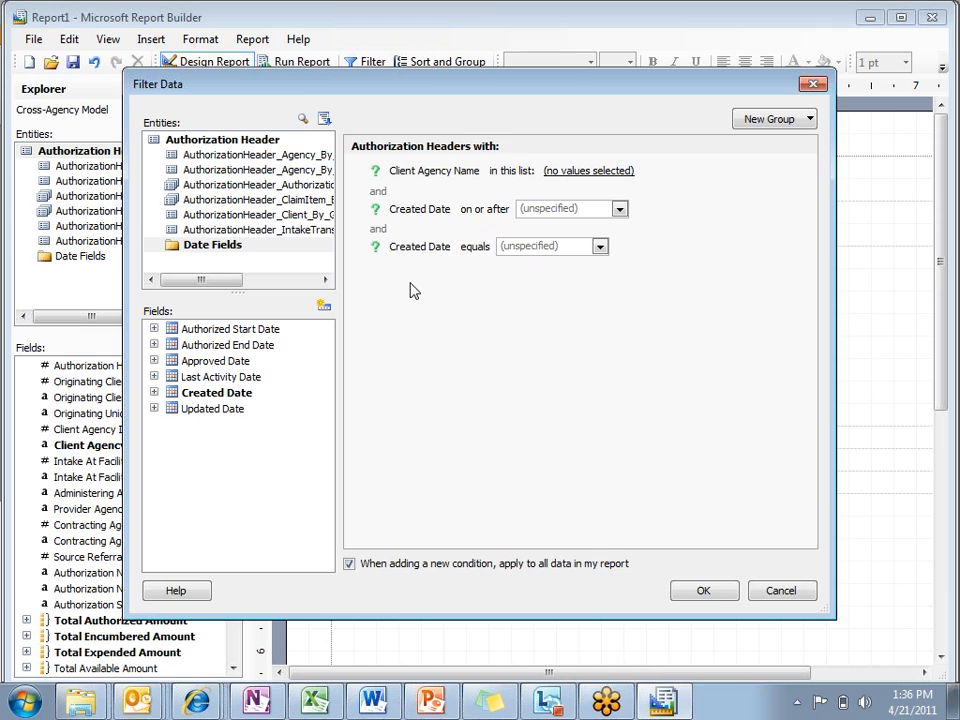
left_click(476, 248)
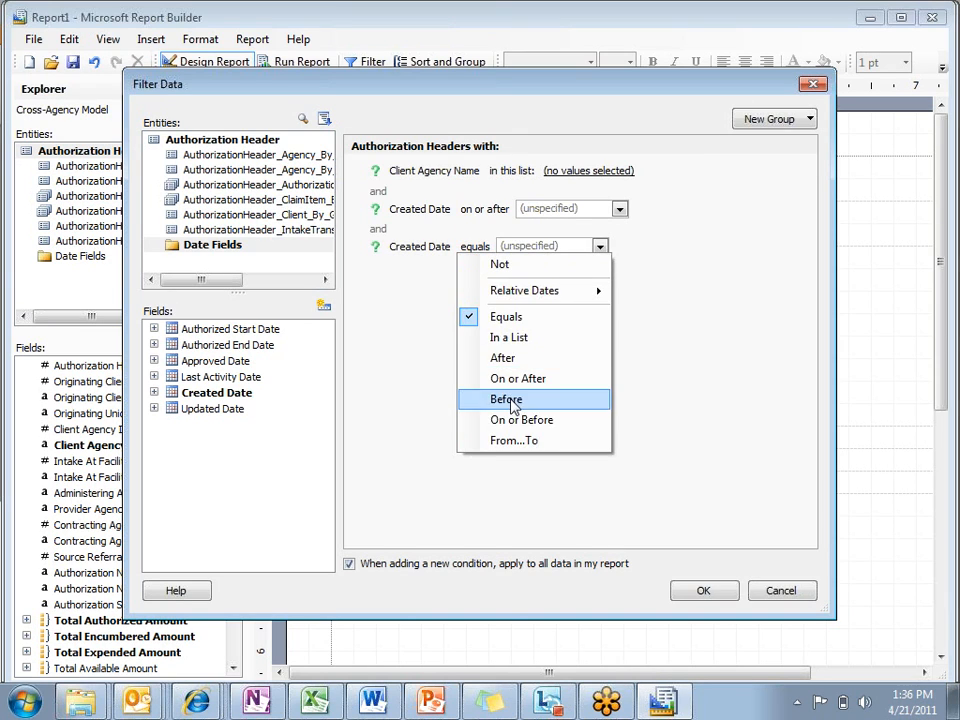
left_click(495, 420)
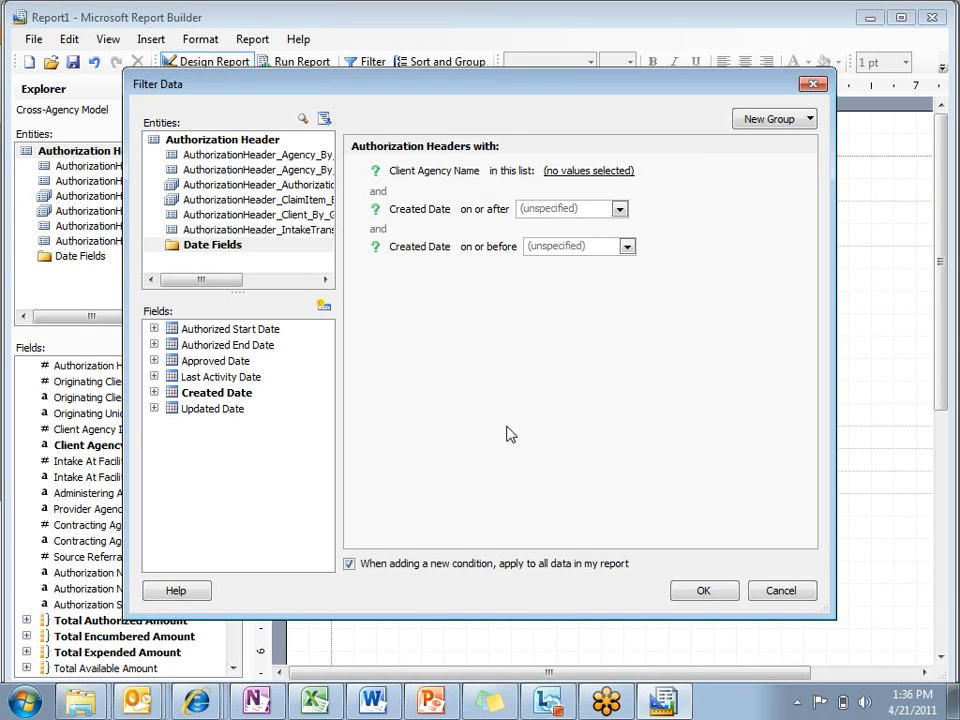
Step: Set the on-or-after Created Date condition to the relative date 7 months ago
left_click(620, 209)
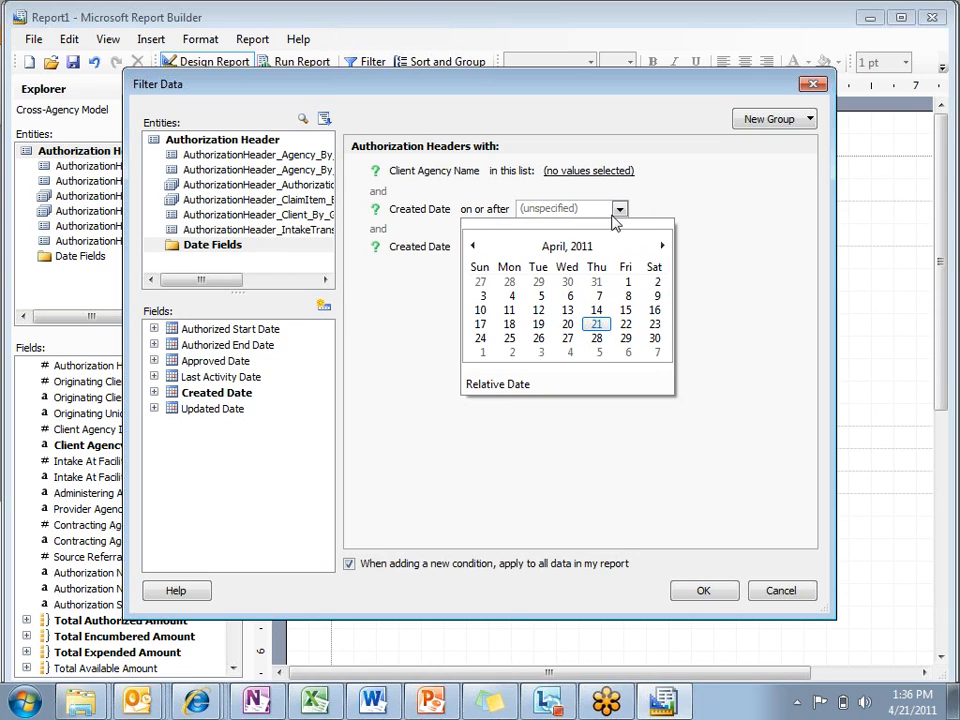
left_click(499, 394)
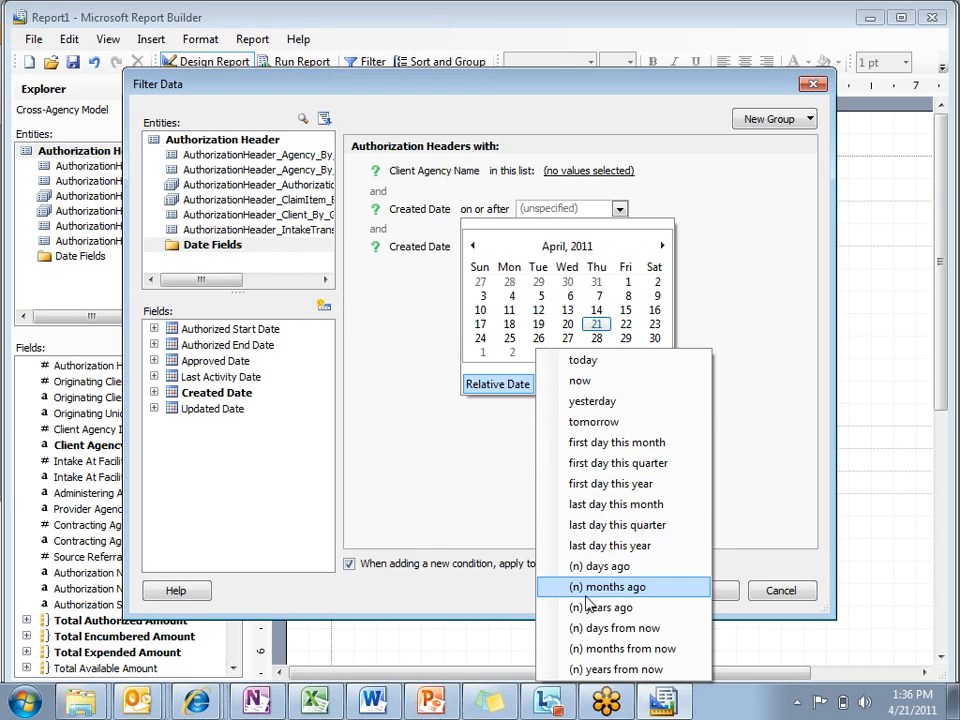
left_click(600, 566)
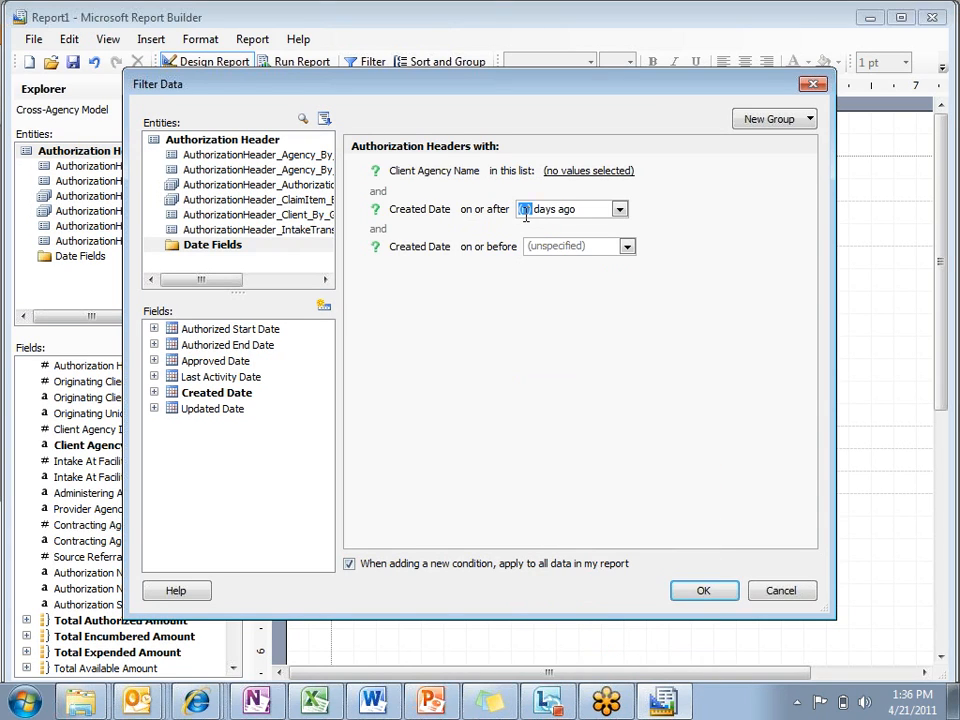
left_click(620, 209)
left_click(465, 396)
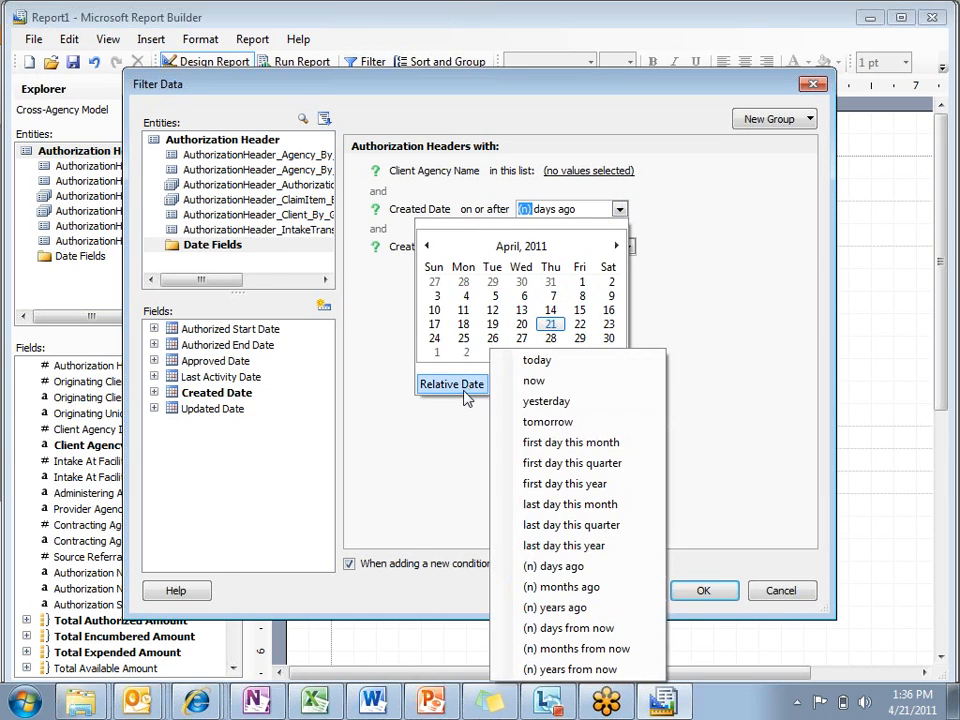
left_click(561, 587)
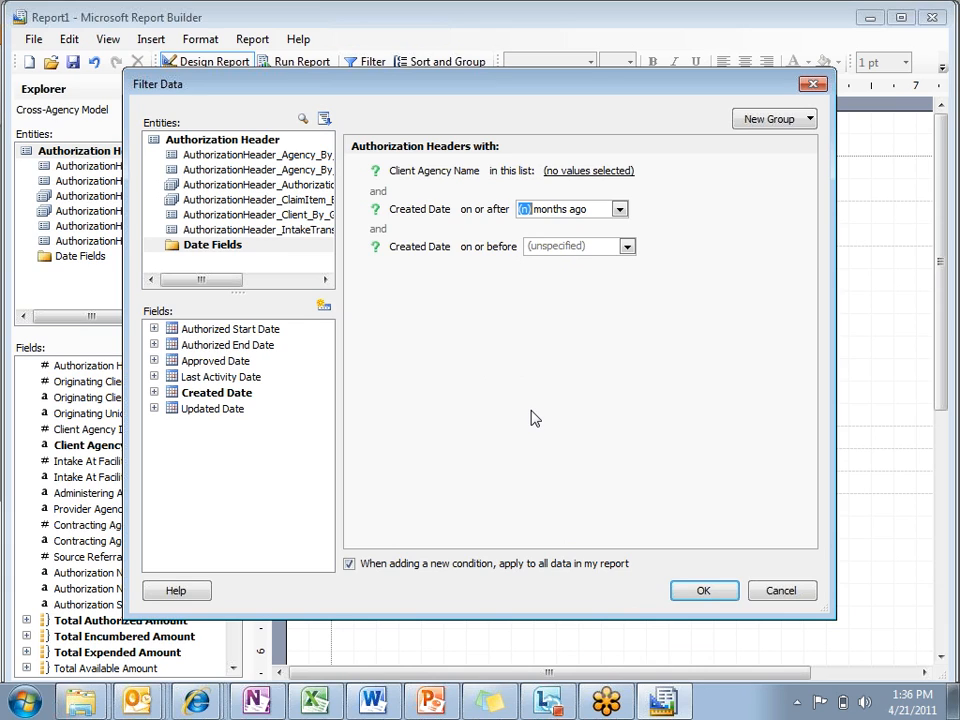
type("7")
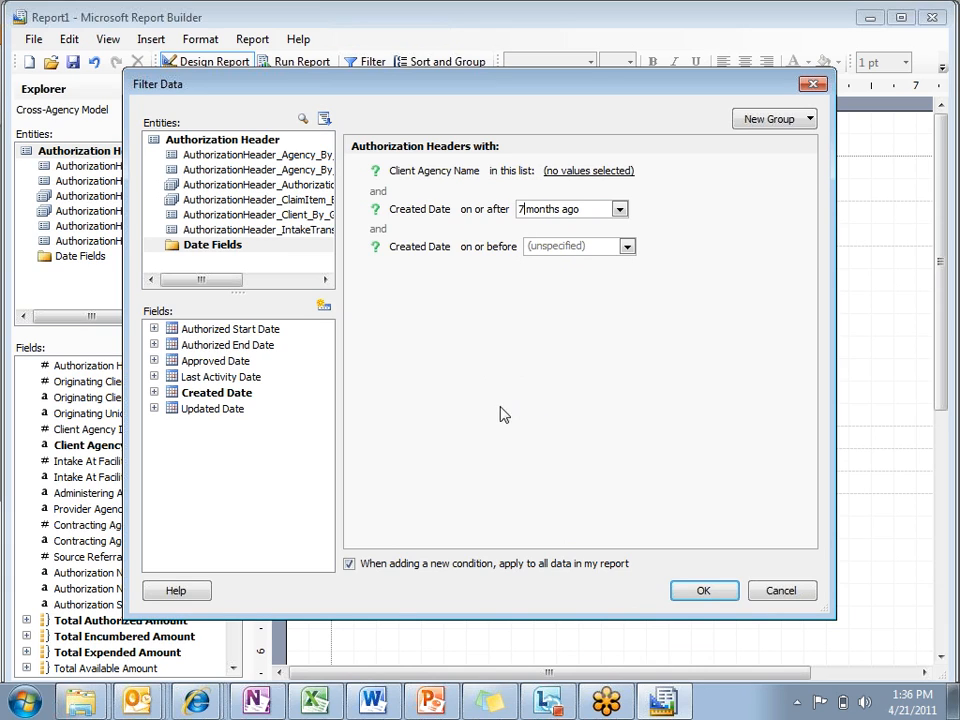
Step: Set the on-or-before Created Date condition to the relative date today and apply the filters
left_click(627, 246)
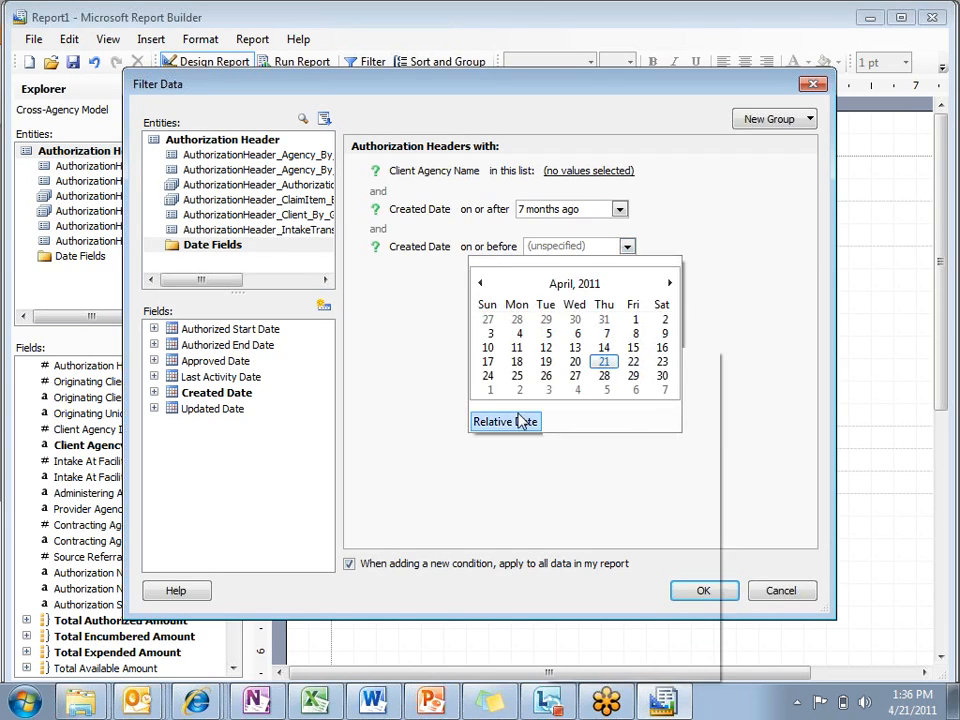
left_click(521, 421)
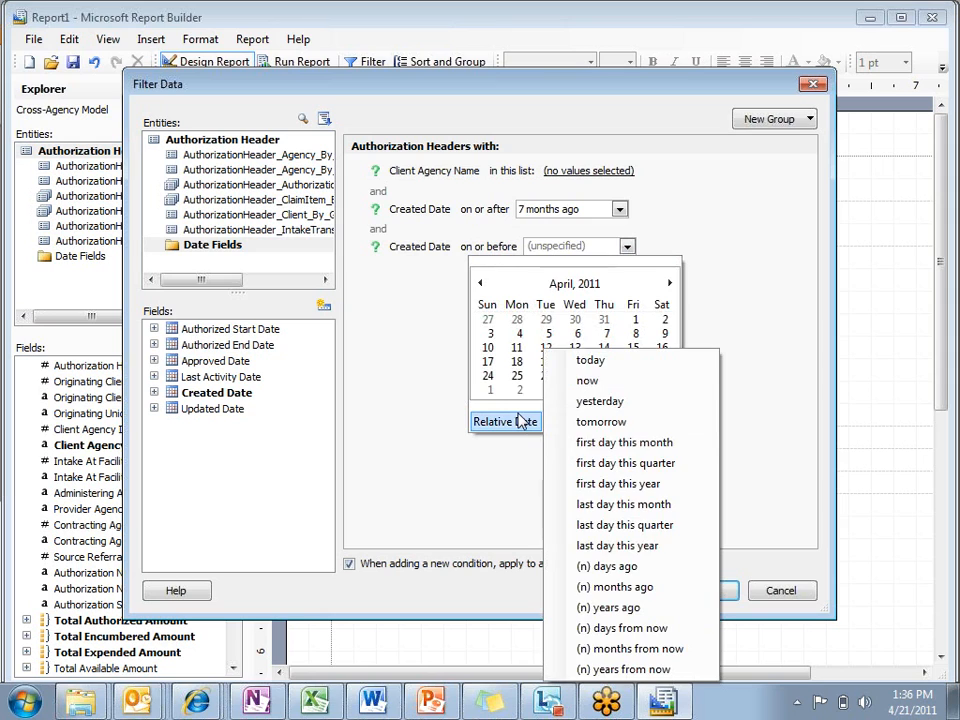
left_click(590, 360)
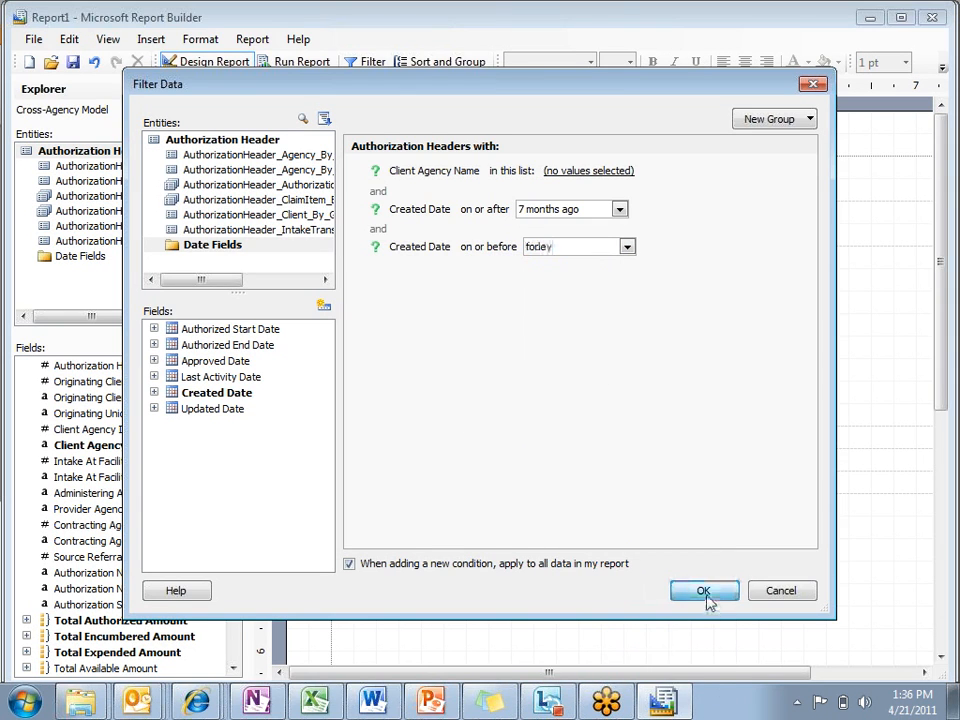
left_click(705, 592)
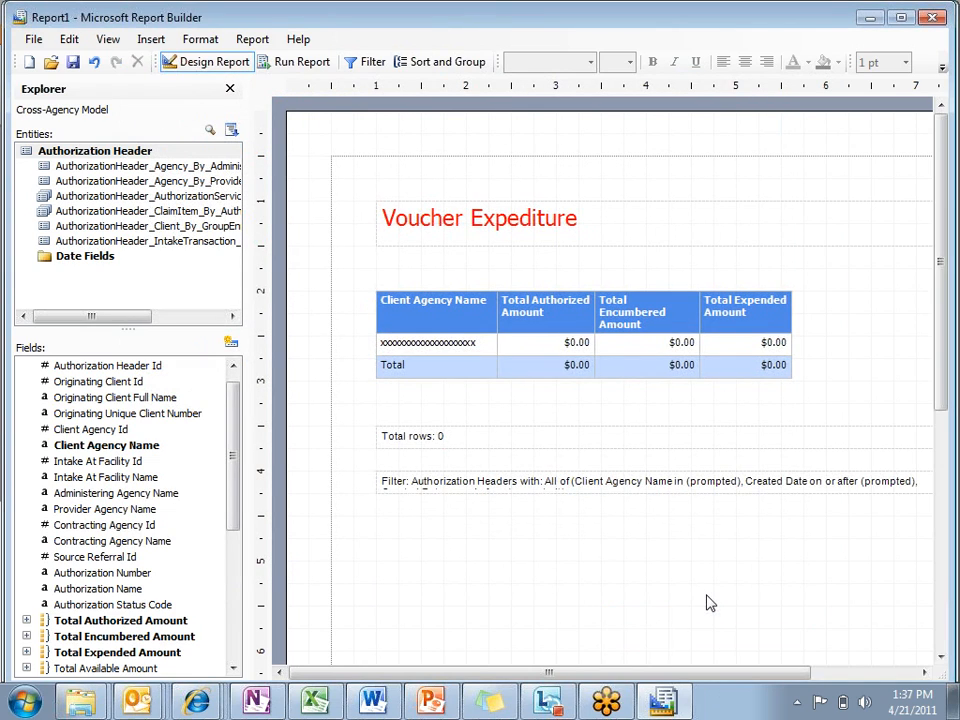
Step: Run the report for all client agencies, keeping the default Created Date values
left_click(304, 66)
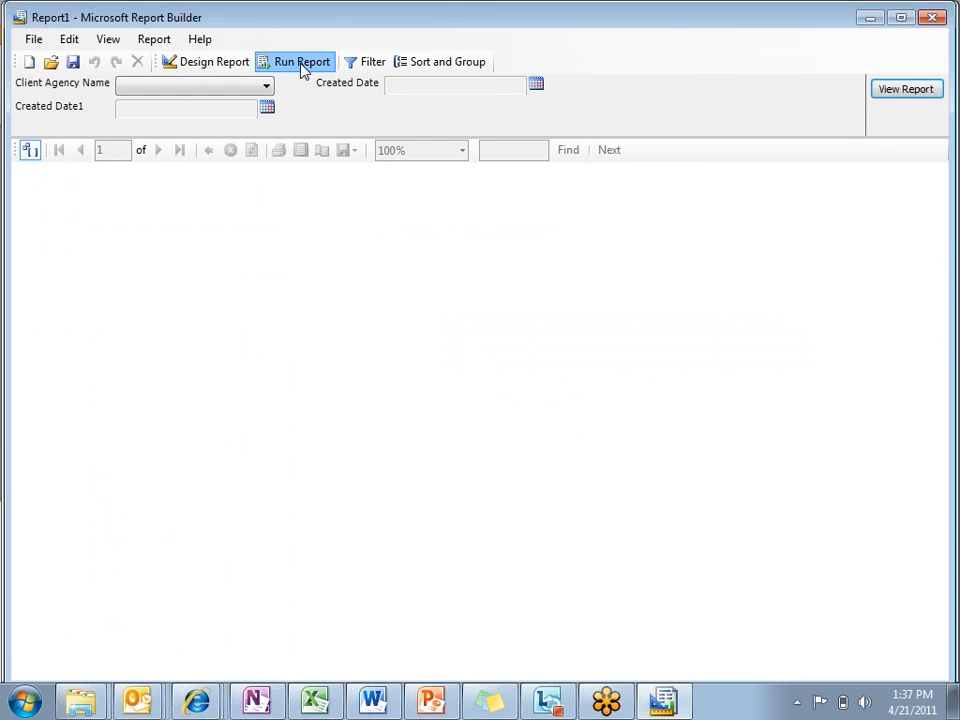
left_click(268, 88)
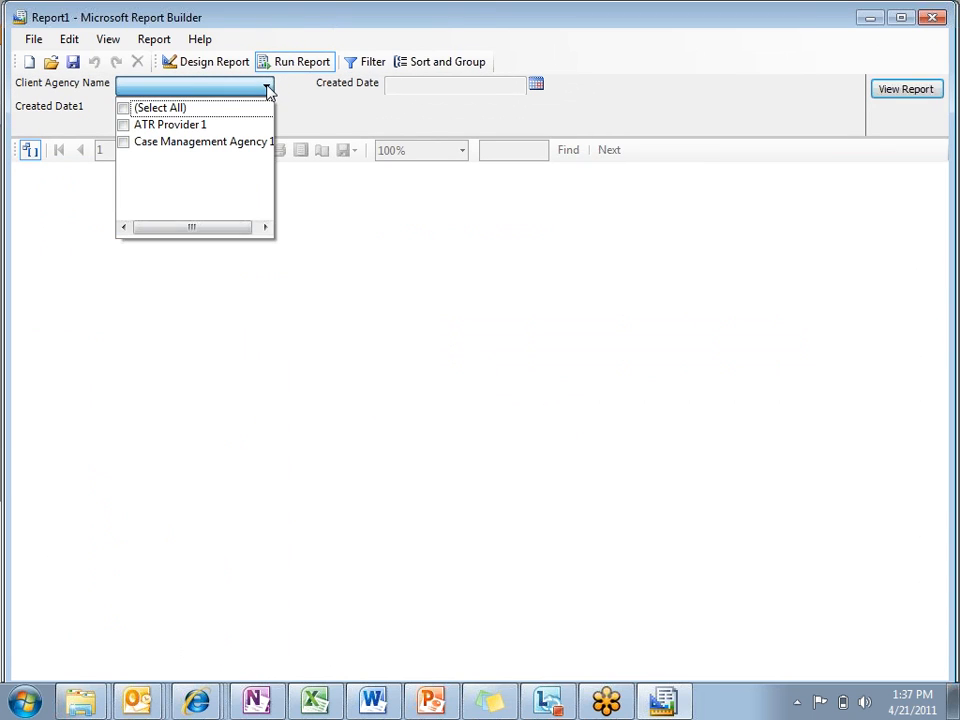
left_click(123, 109)
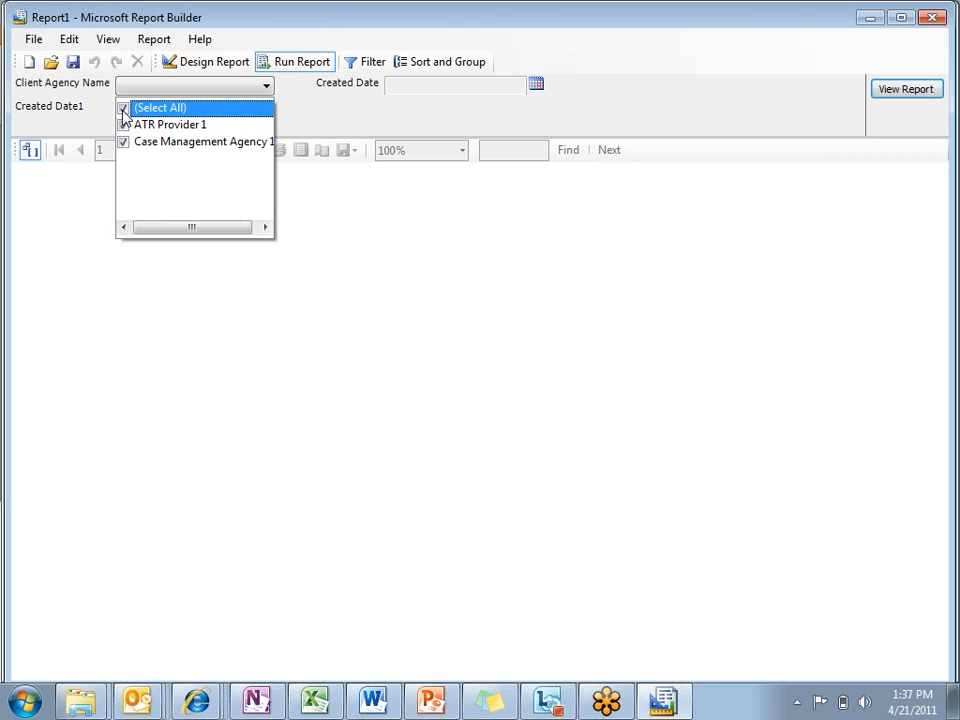
left_click(886, 90)
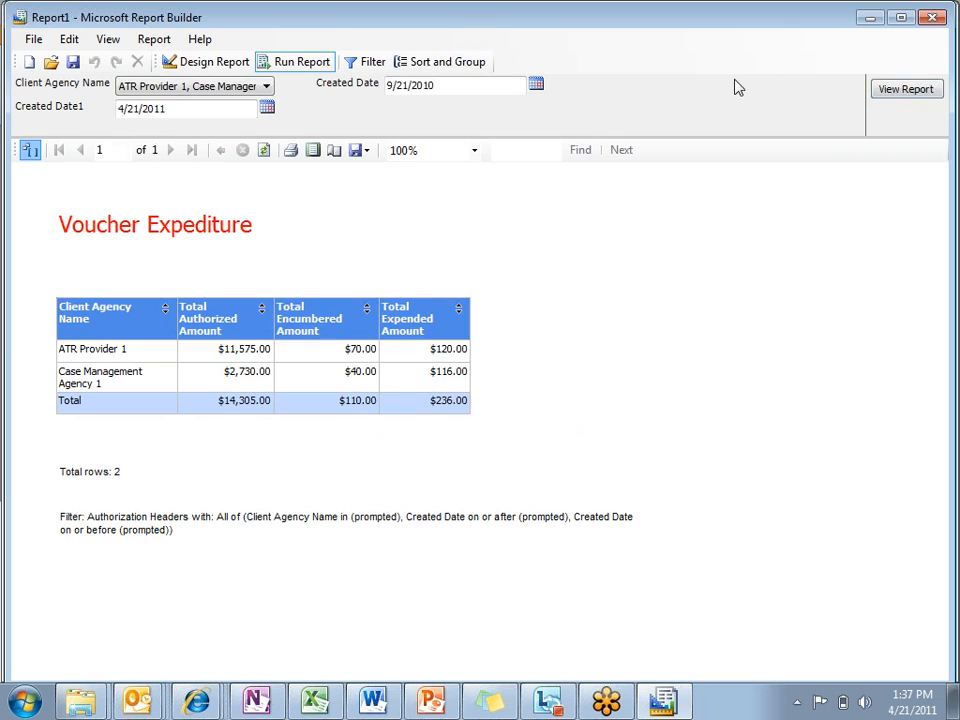
Step: Return to the report design and start a new formula field named Utilization ratio for Authorization Header
mouse_move(637, 702)
left_click(213, 63)
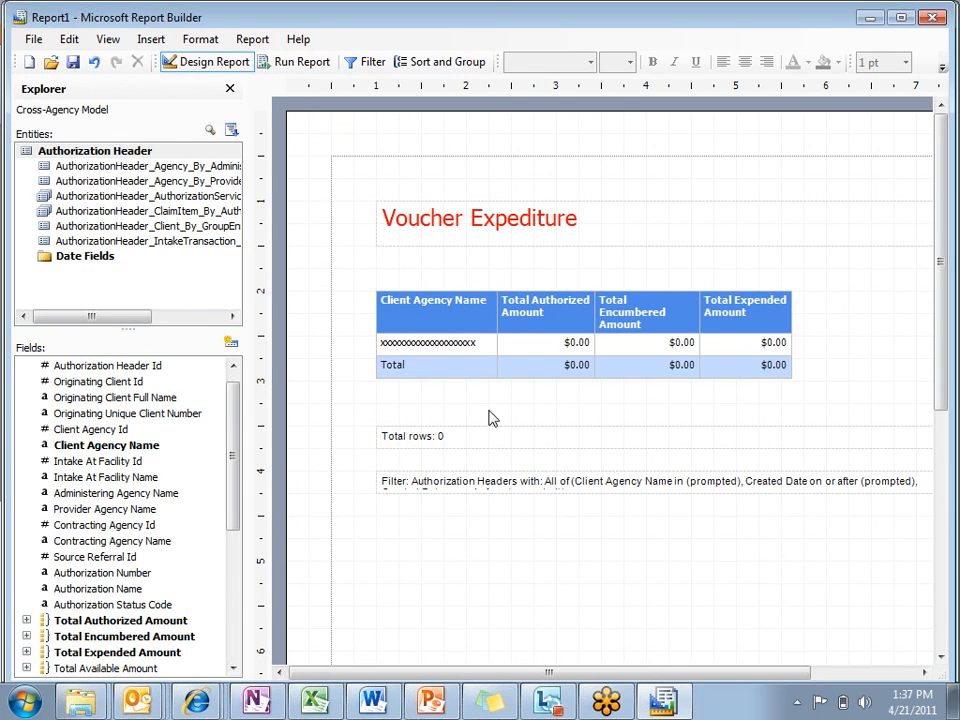
left_click_drag(237, 427, 240, 400)
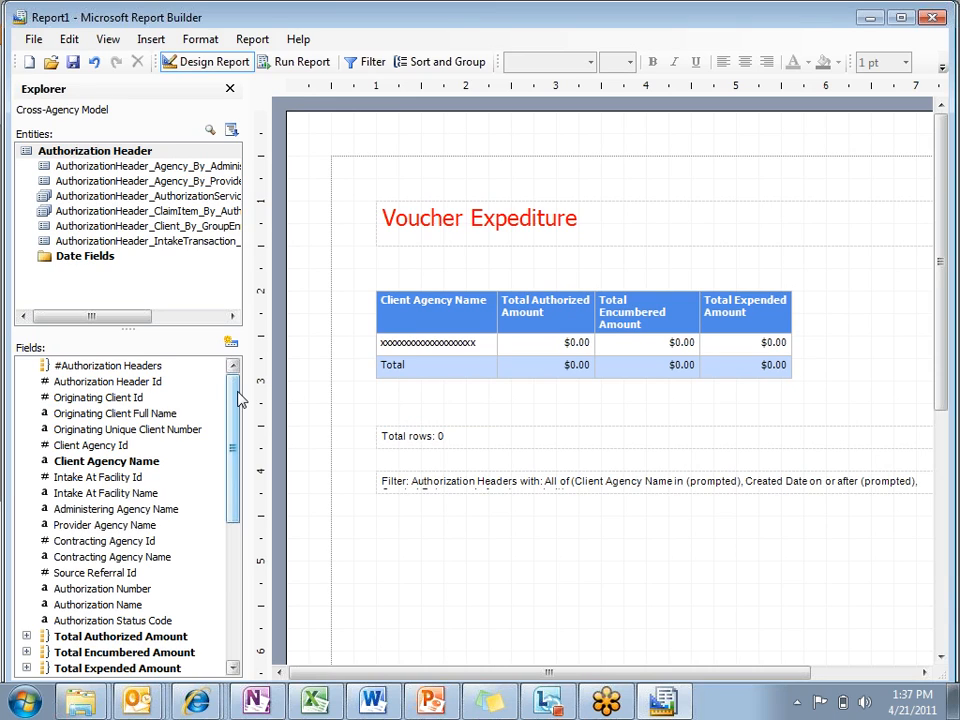
left_click(232, 345)
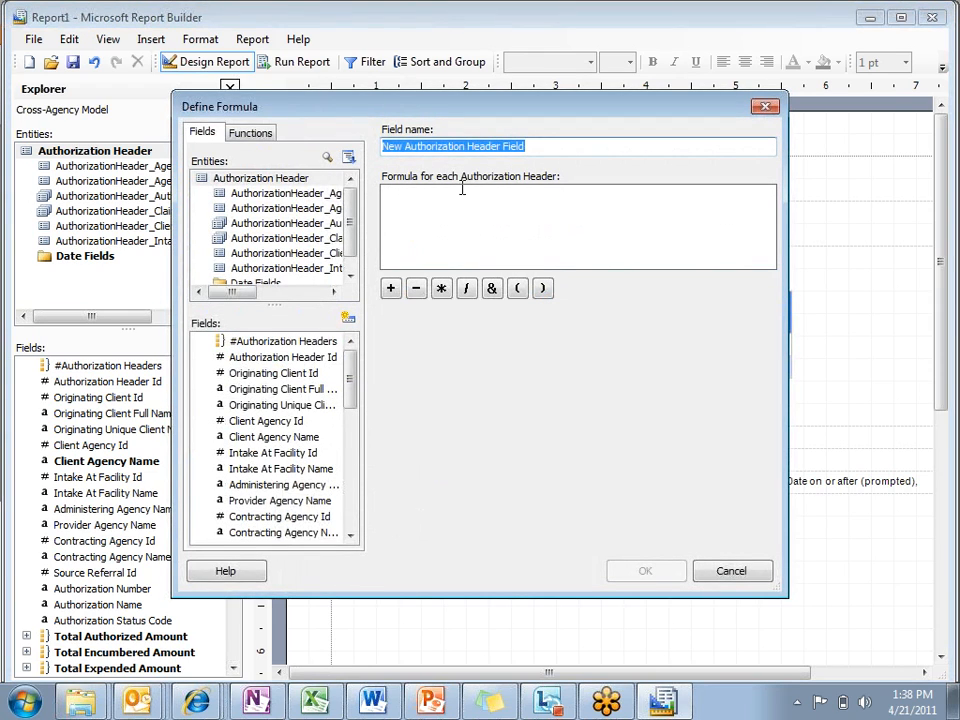
left_click_drag(375, 231, 409, 231)
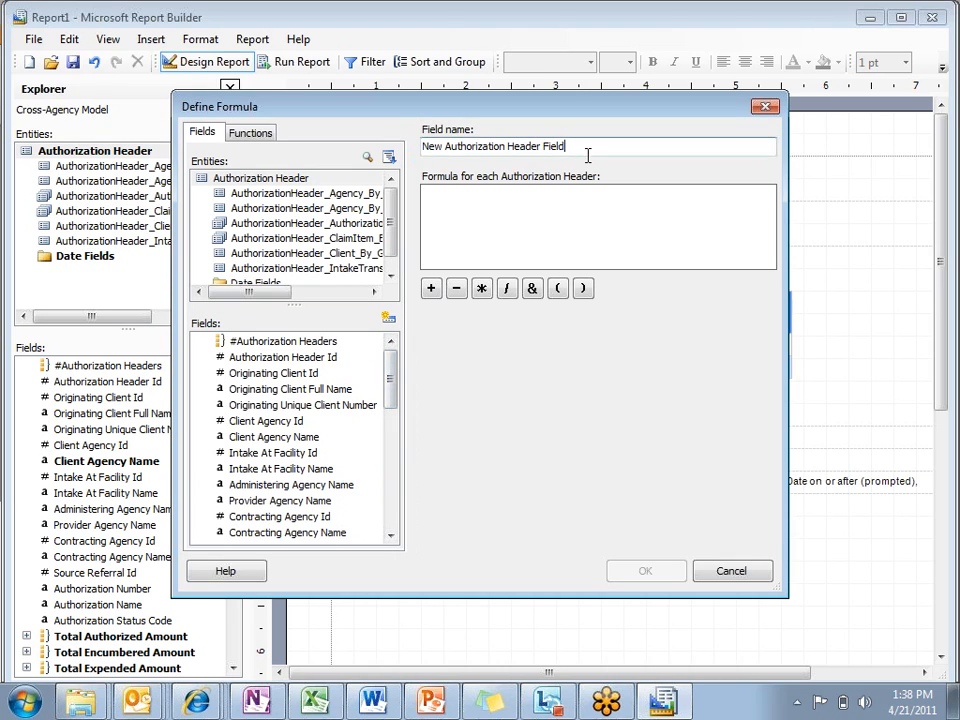
left_click_drag(587, 149, 363, 167)
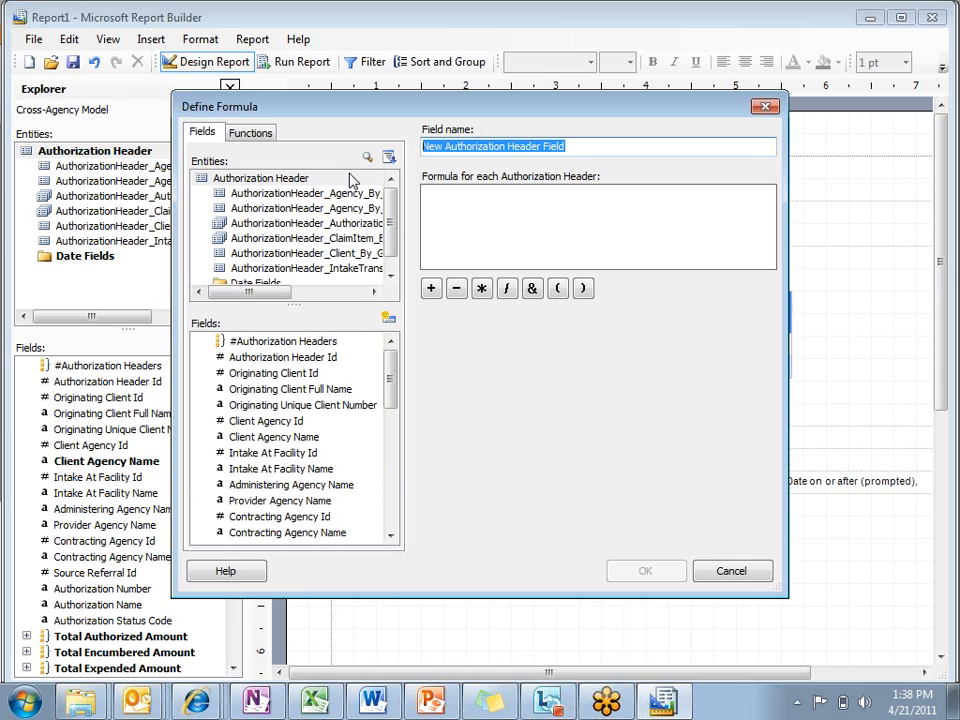
type("Utilization ratio")
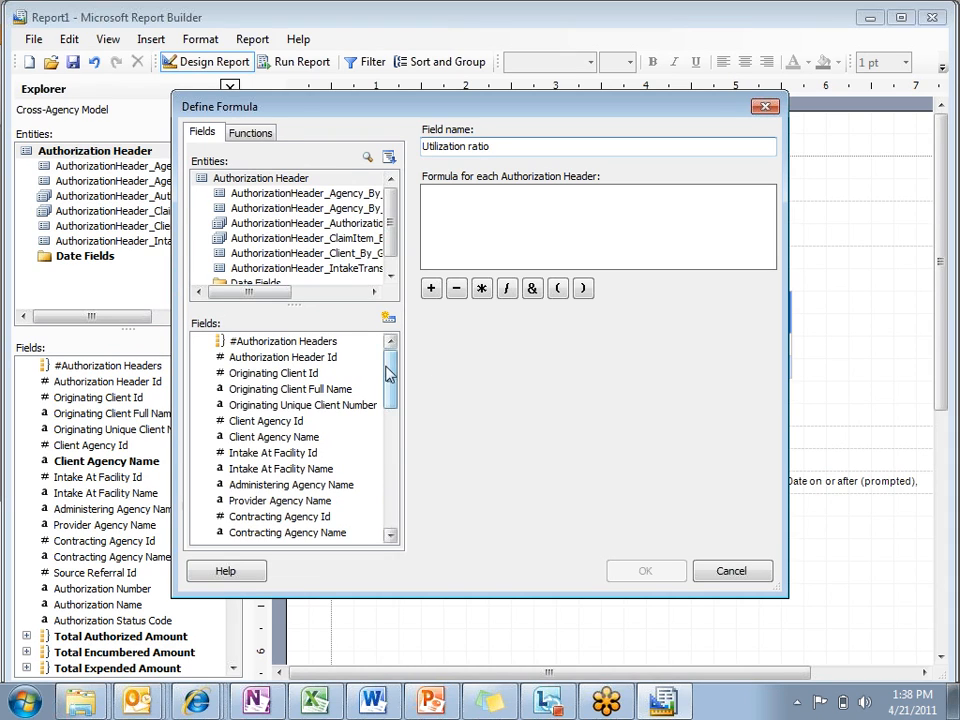
Step: Build the Utilization ratio formula as Total Encumbered Amount + Total Expended Amount
left_click_drag(392, 371, 392, 418)
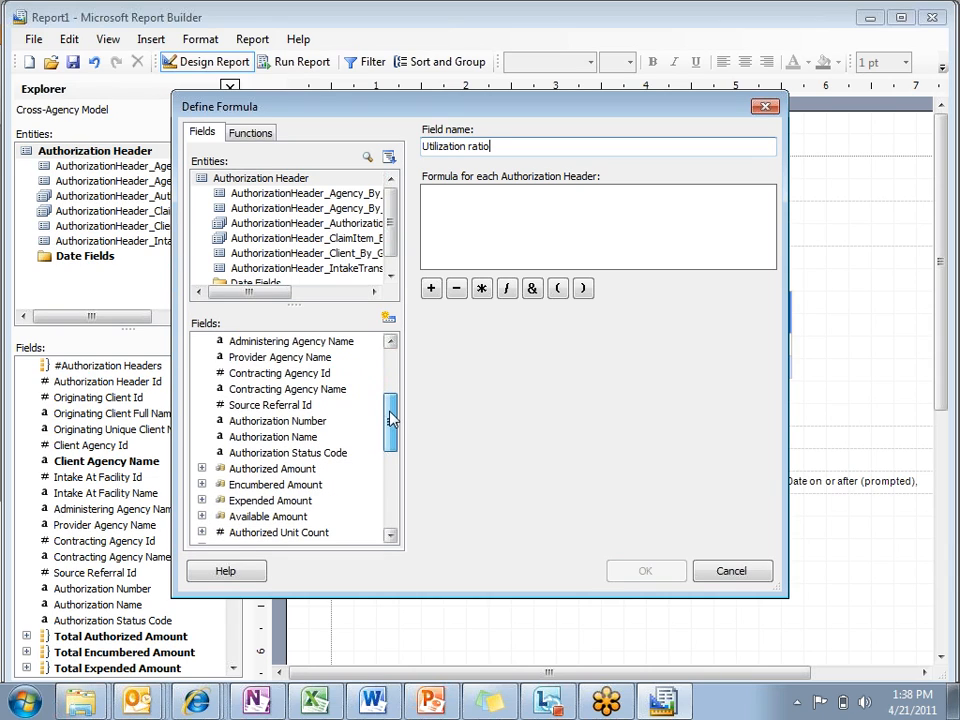
left_click(202, 484)
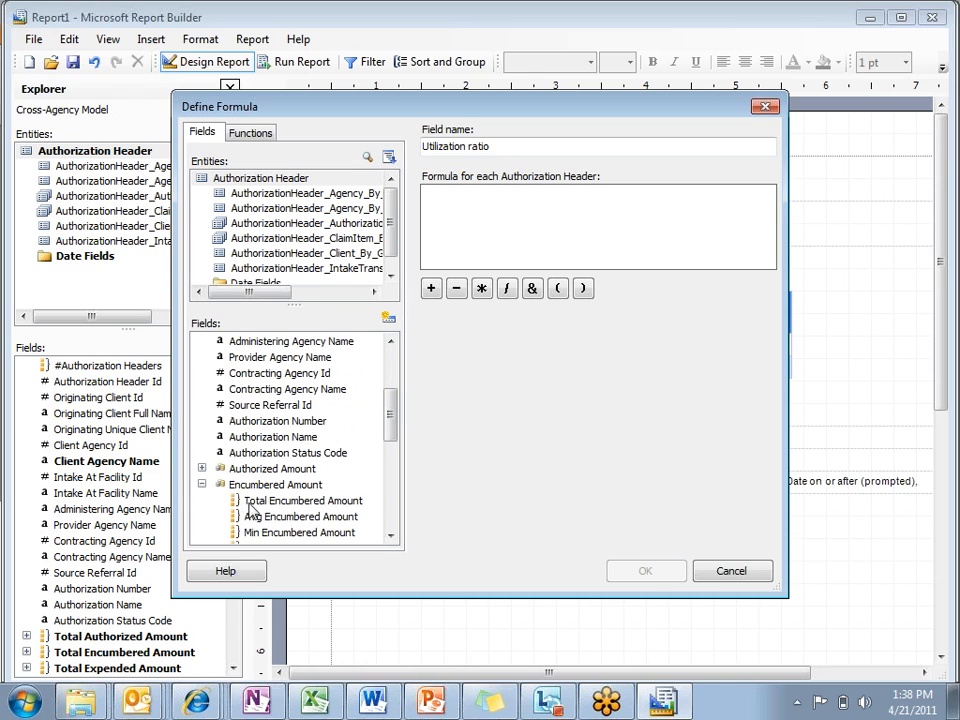
double_click(245, 501)
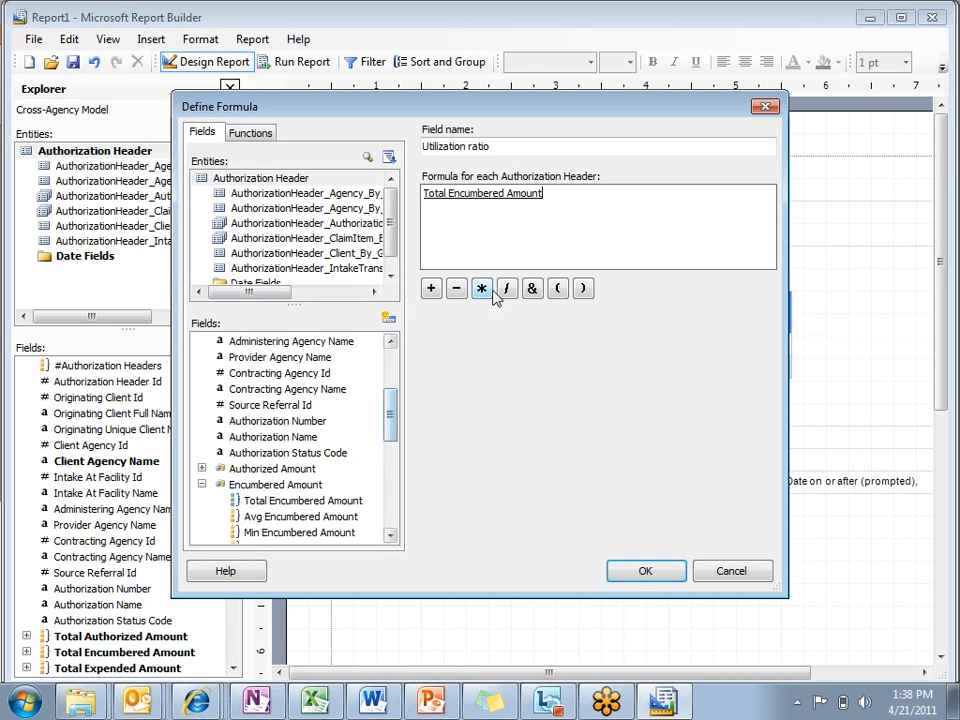
left_click(431, 288)
left_click_drag(393, 408, 406, 427)
left_click(203, 469)
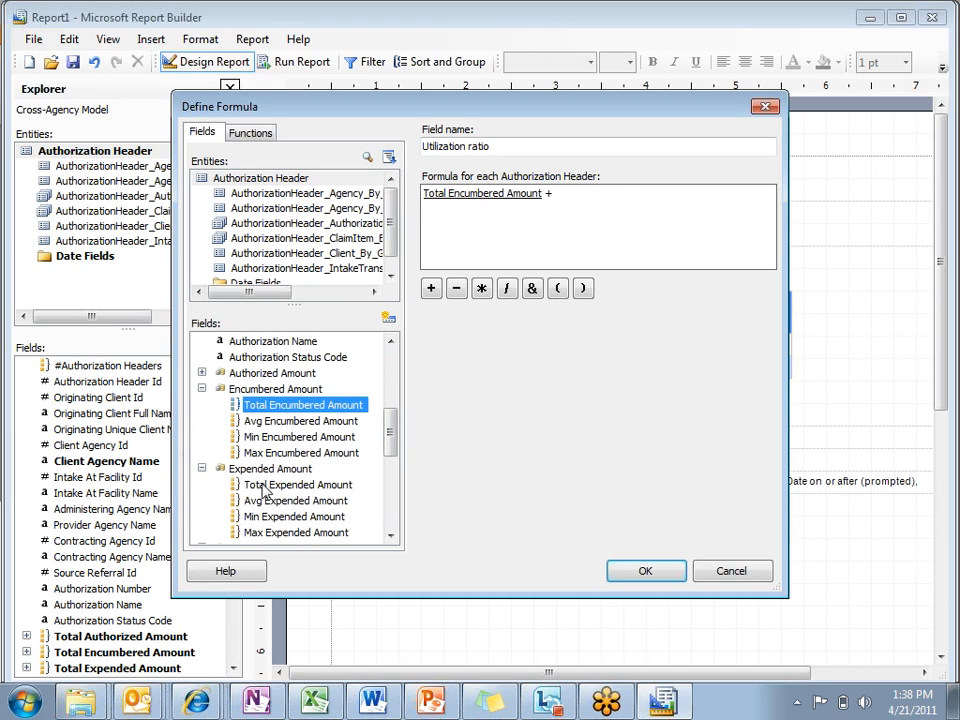
double_click(240, 485)
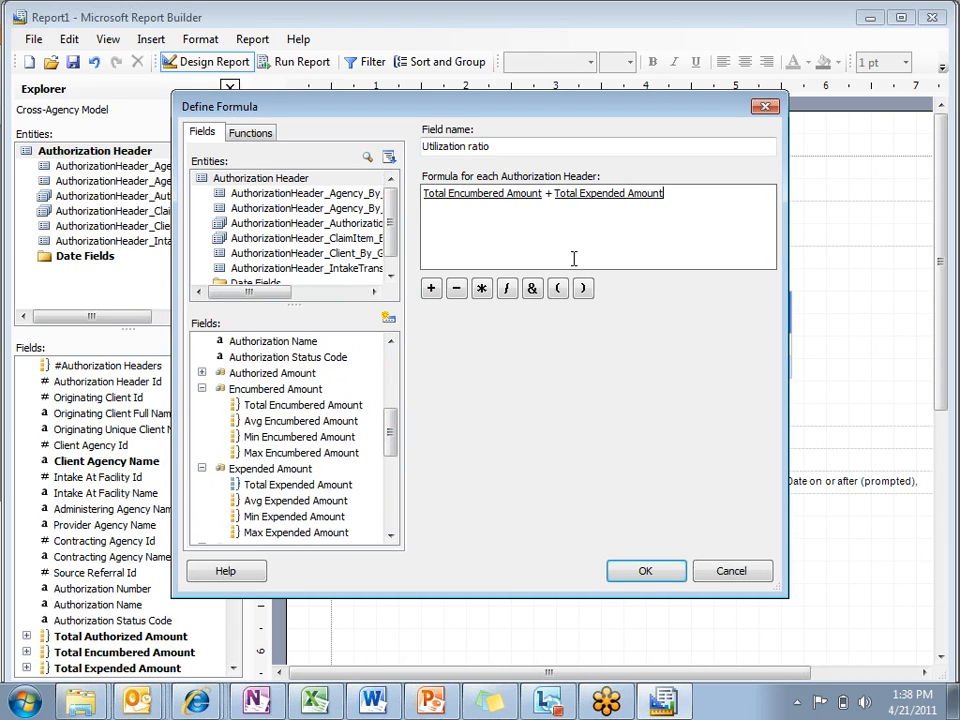
Step: Enclose the formula's sum in parentheses, divide it by Total Available Amount, and save the field
left_click(582, 288)
left_click(557, 288)
left_click(720, 190)
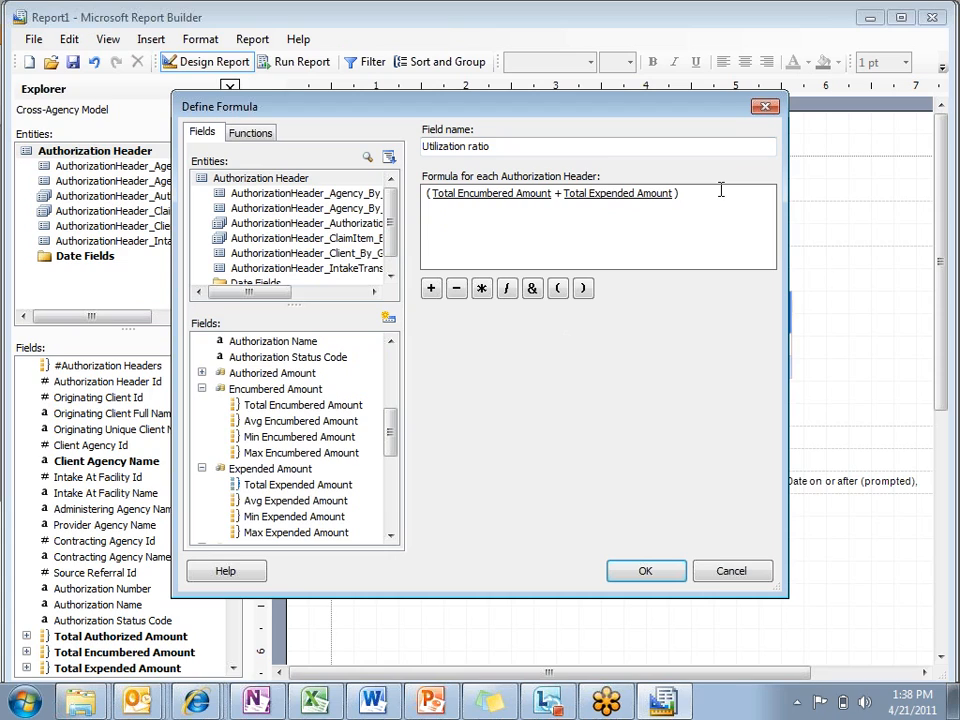
left_click(507, 289)
left_click_drag(393, 440, 393, 470)
left_click(202, 421)
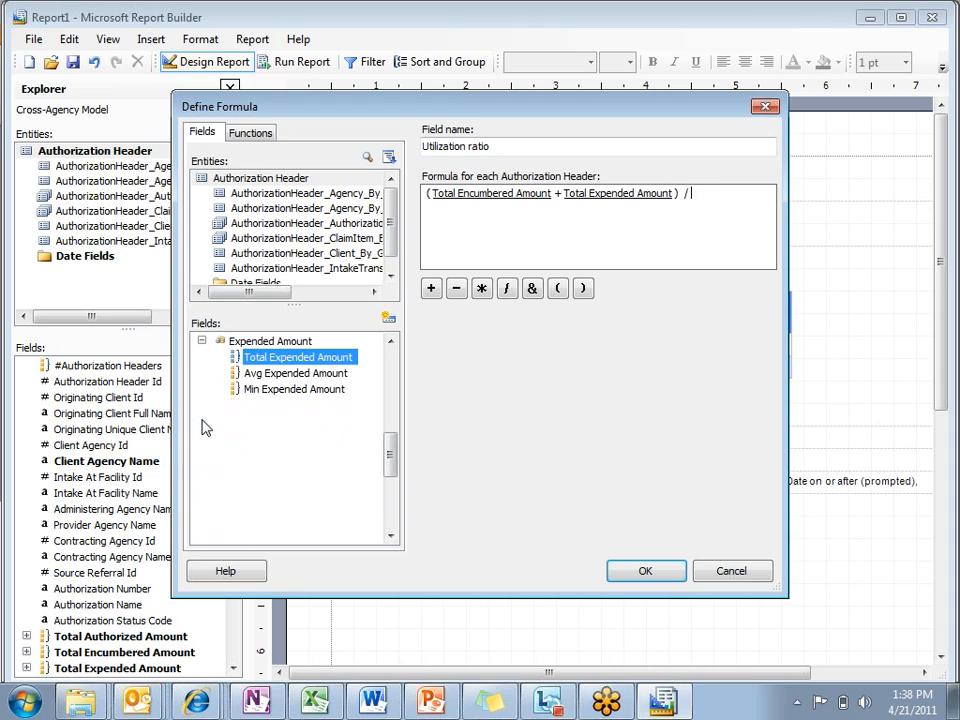
double_click(260, 440)
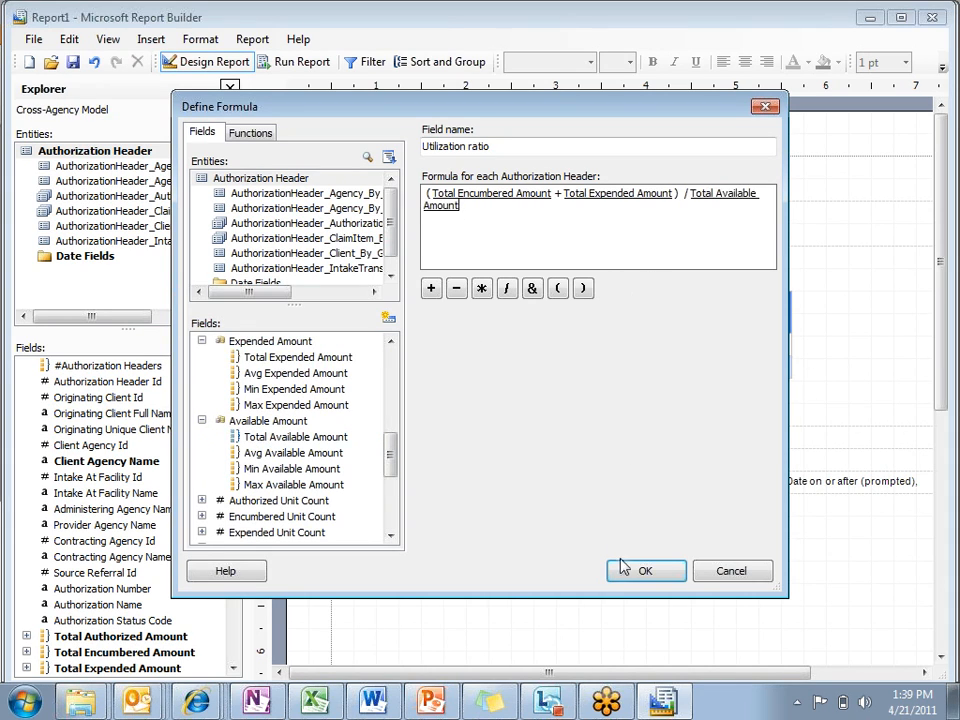
left_click(648, 571)
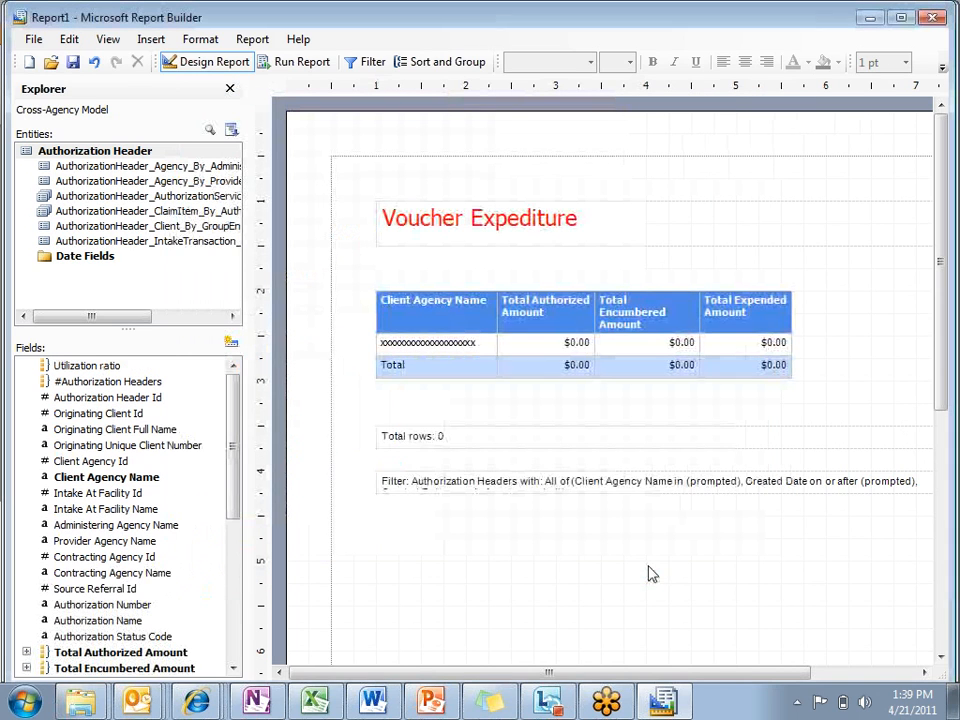
Step: Add Utilization ratio as the last table column and format its detail cell as a percentage with 0 decimal places
left_click(110, 373)
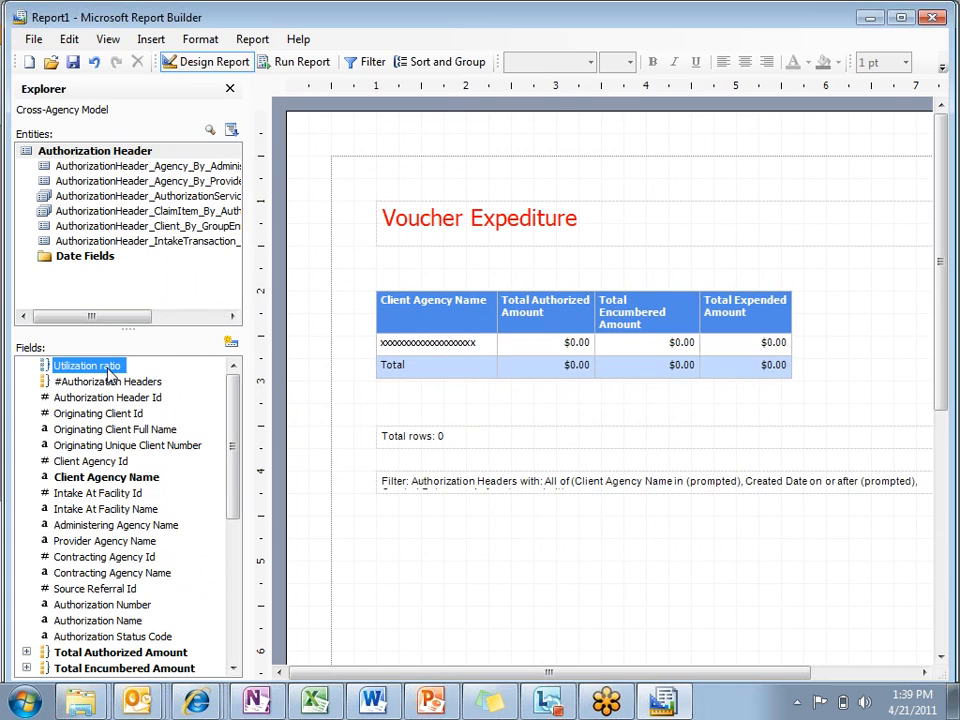
left_click_drag(110, 373, 784, 364)
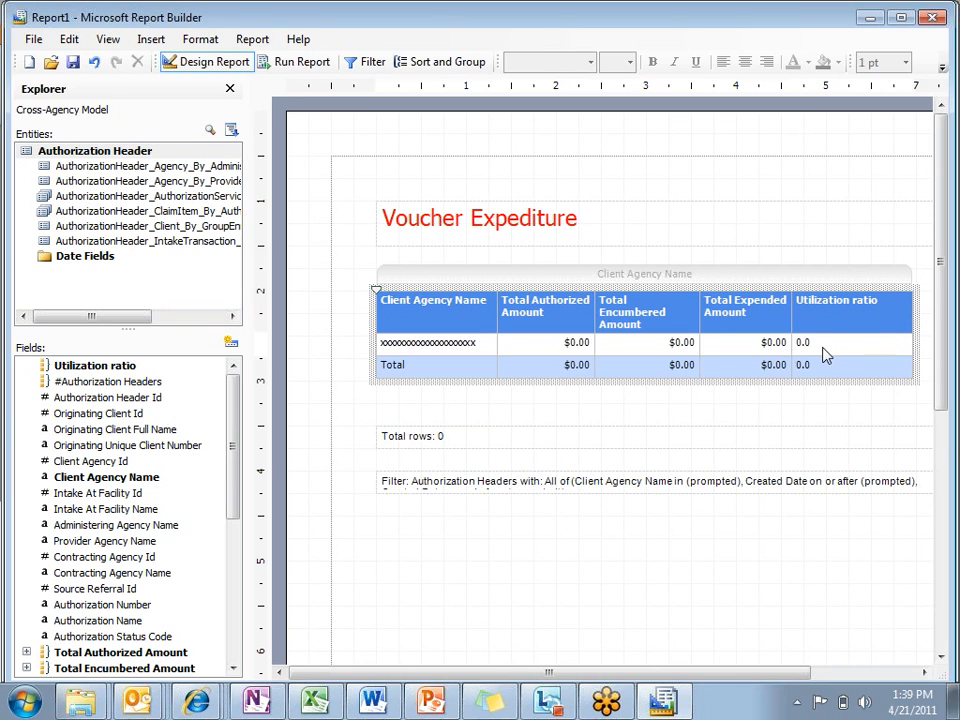
right_click(826, 355)
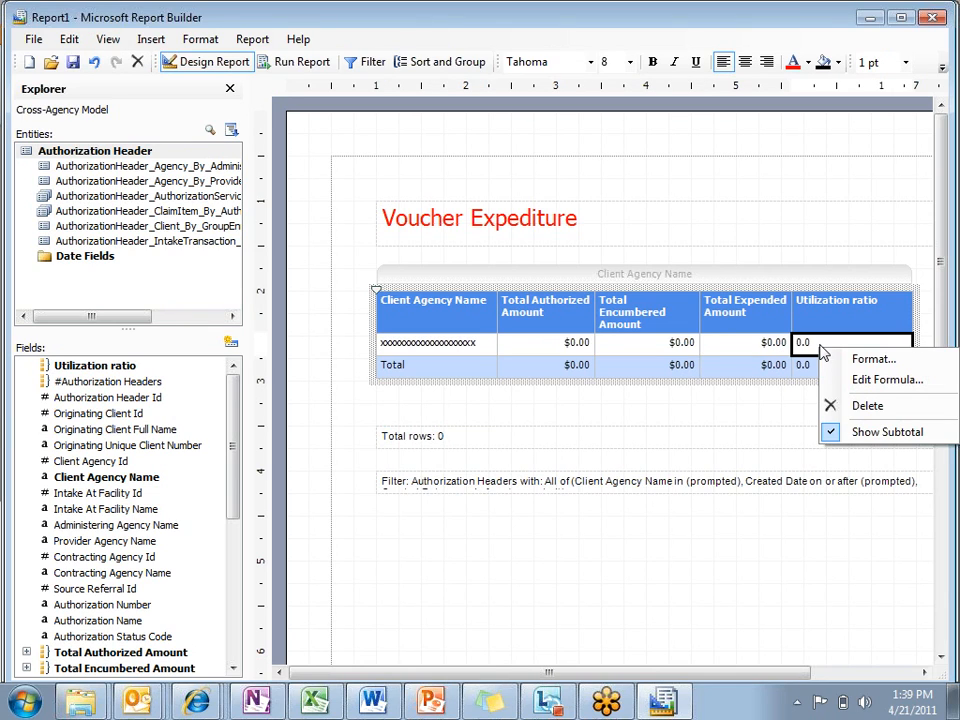
left_click(846, 360)
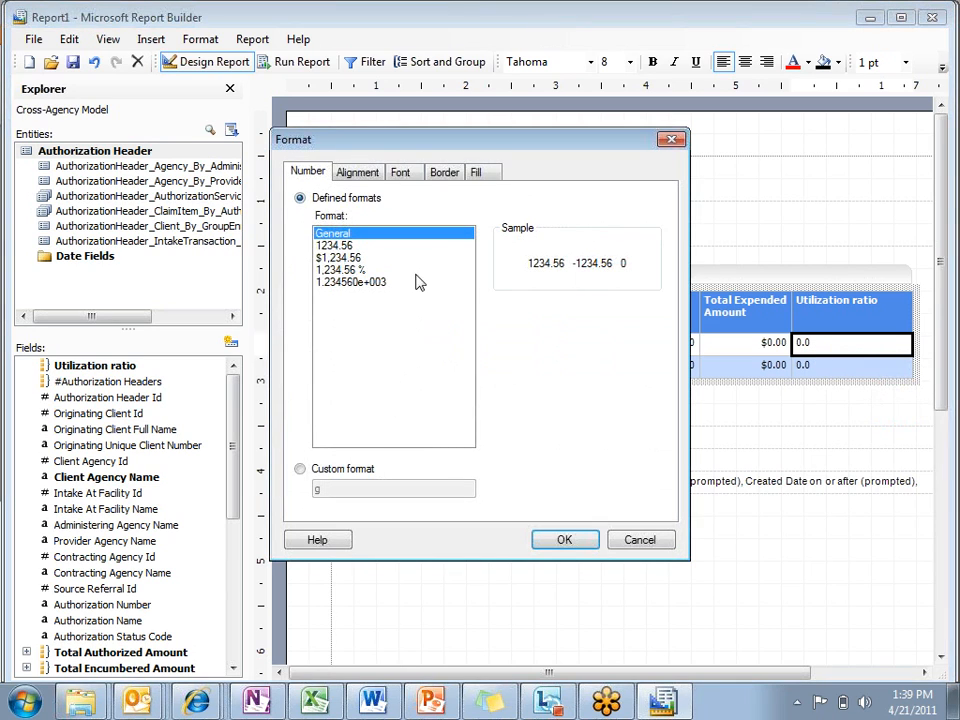
left_click(345, 270)
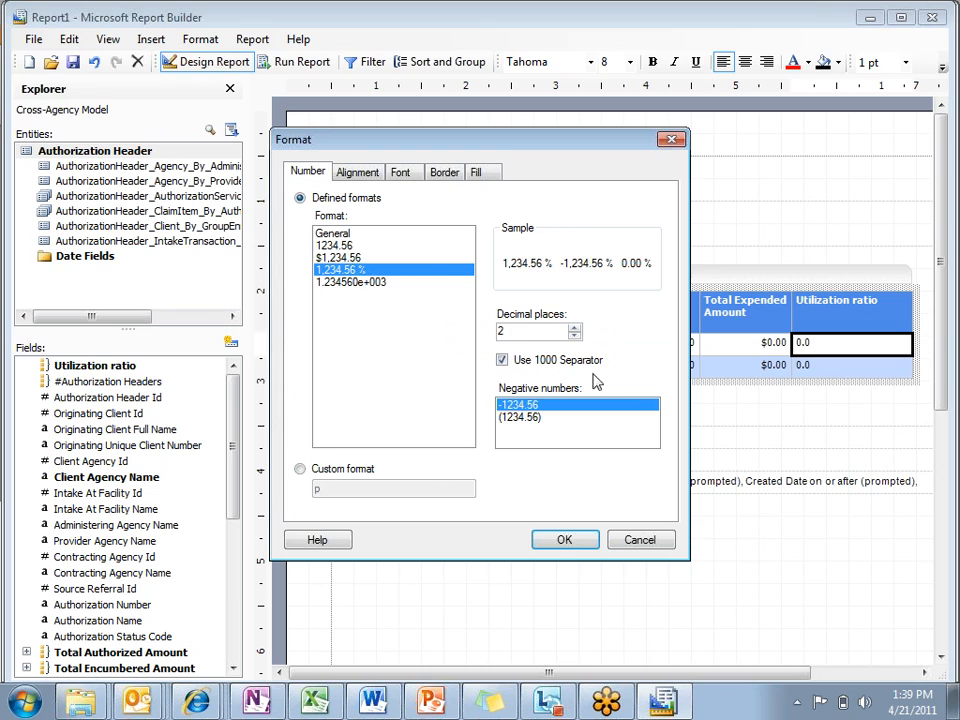
left_click(574, 327)
left_click(574, 335)
left_click(574, 335)
left_click(574, 335)
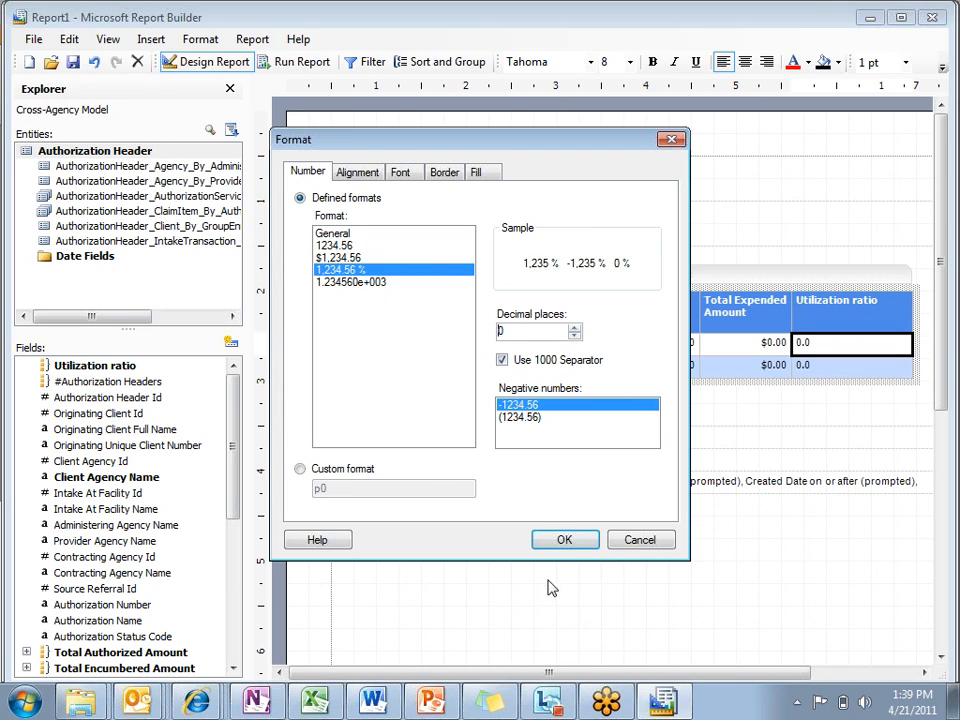
left_click(564, 541)
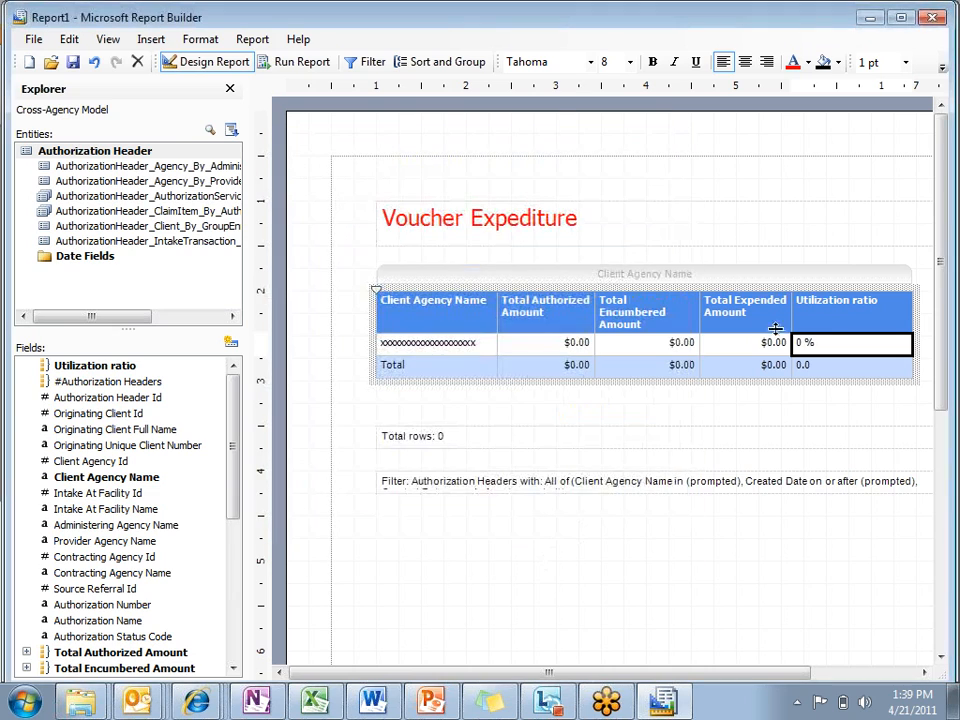
Step: Format the Utilization ratio cell in the Total row as a percentage with 0 decimal places
right_click(829, 366)
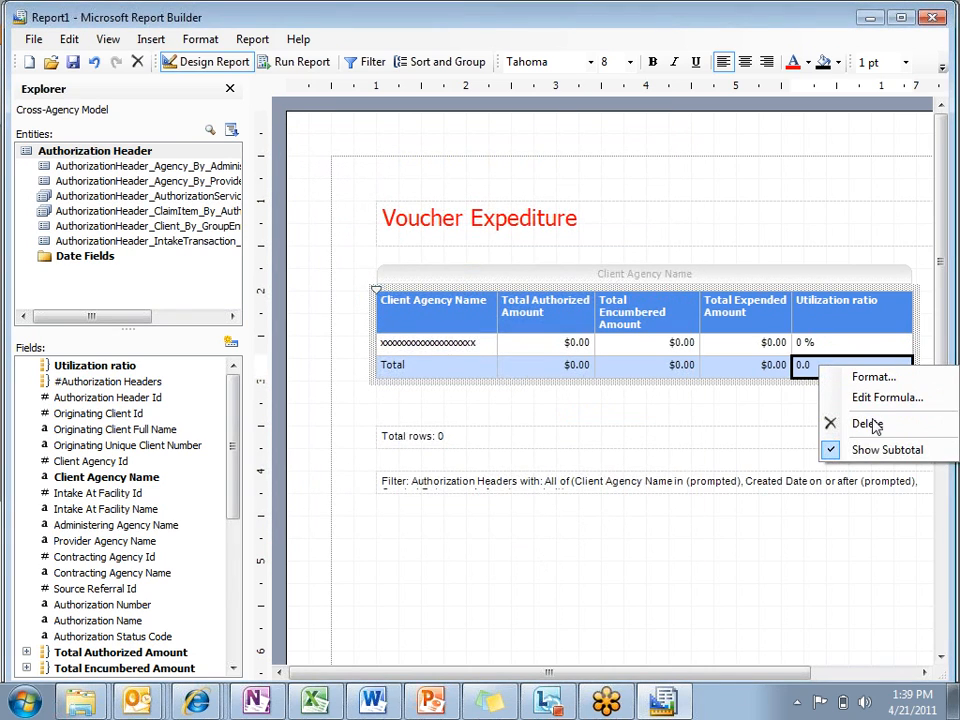
left_click(870, 378)
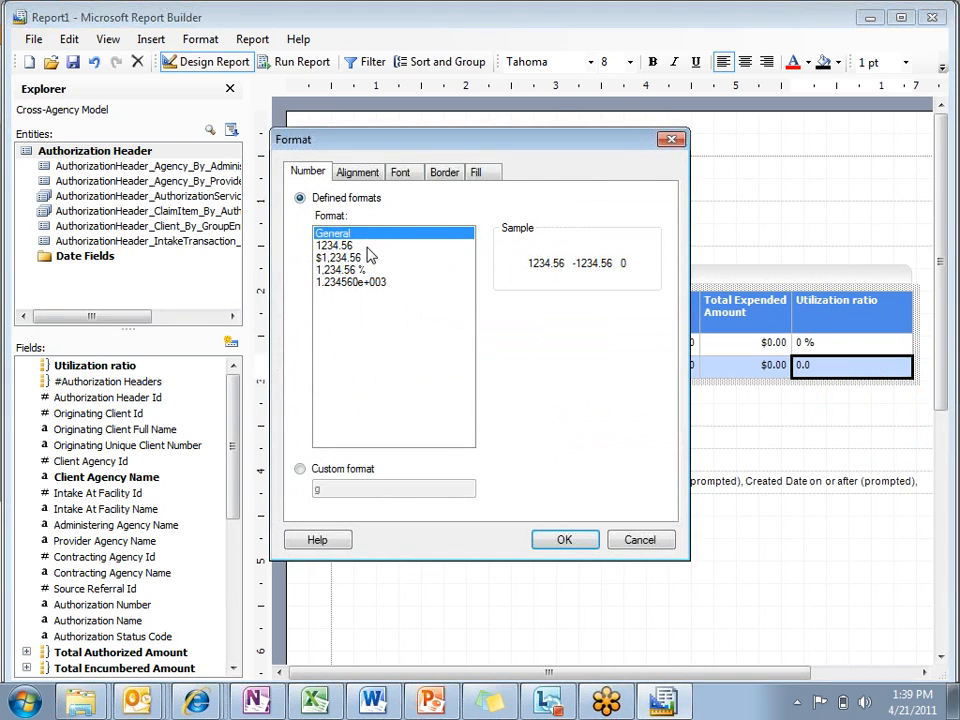
left_click(352, 270)
left_click(574, 335)
left_click(574, 335)
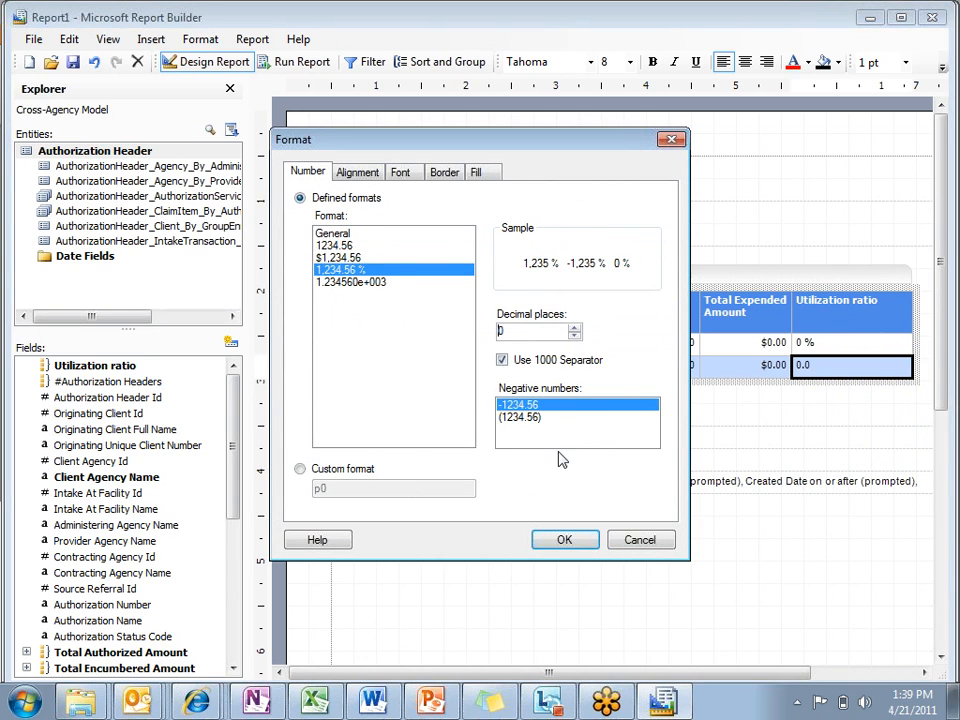
left_click(562, 537)
left_click(529, 583)
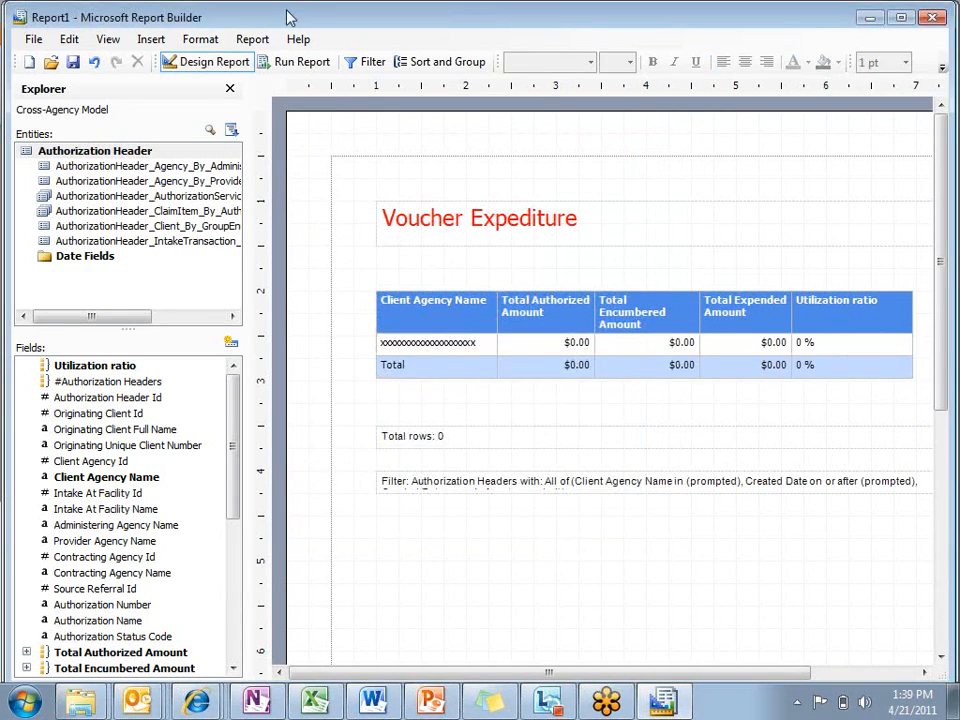
Step: Run the report for all client agencies, keeping the default Created Date values
left_click(298, 62)
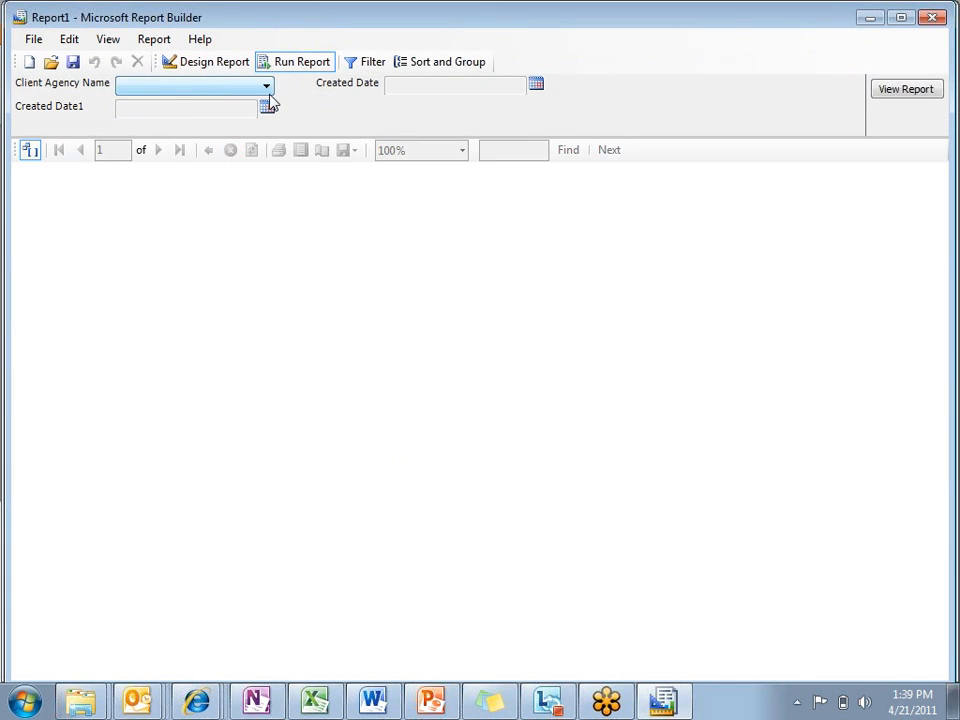
left_click(267, 87)
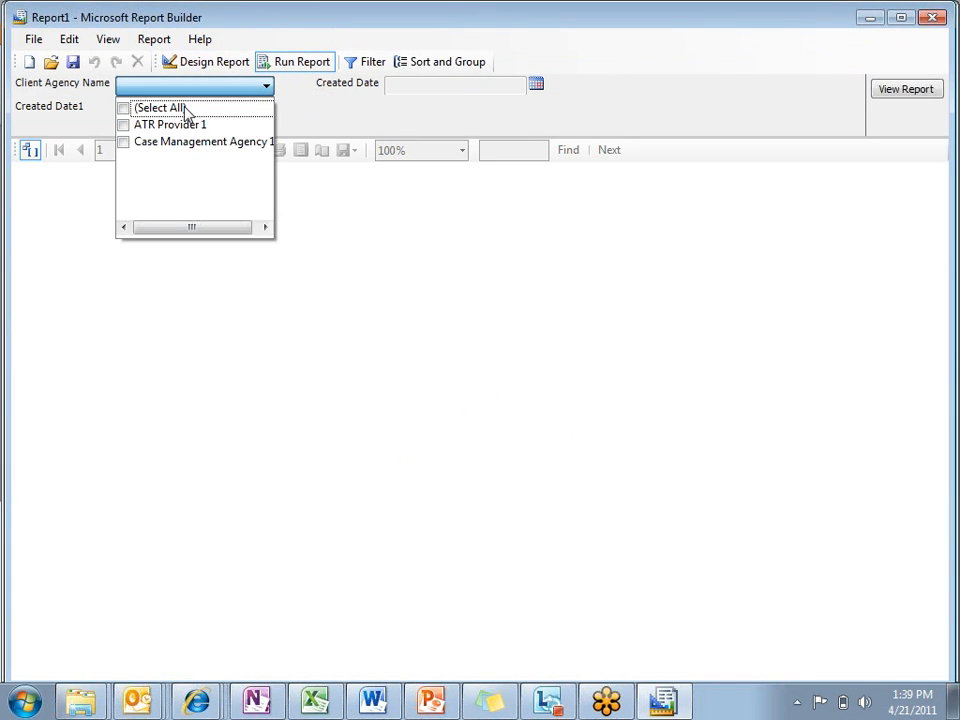
left_click(128, 110)
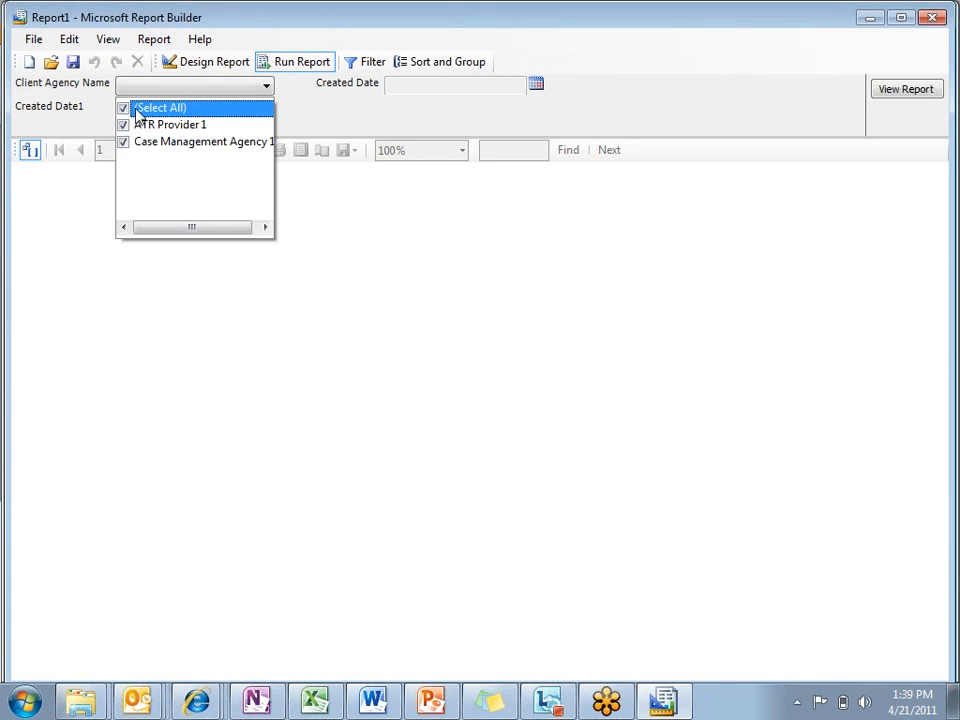
left_click(884, 90)
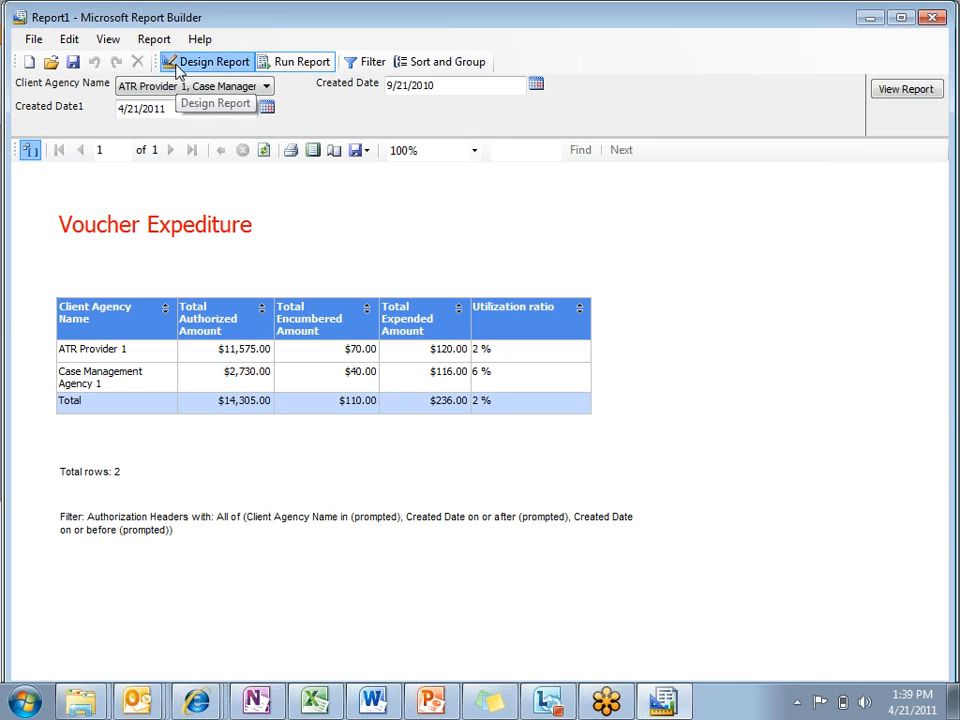
Step: Return to the report design and open the Utilization ratio field's formula for editing
left_click(177, 68)
right_click(58, 369)
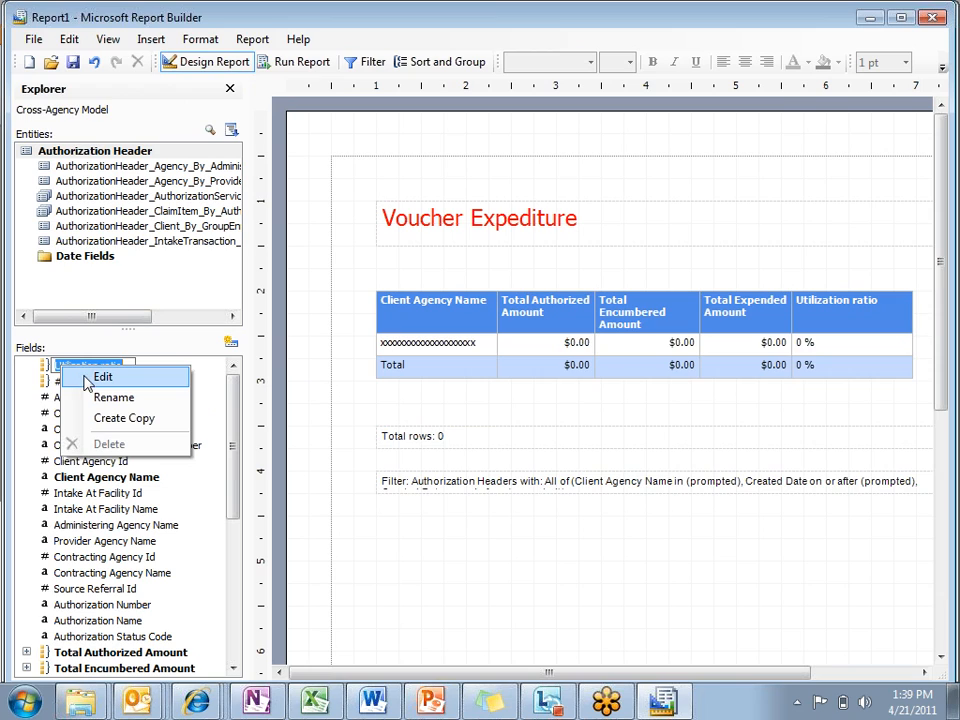
left_click(237, 392)
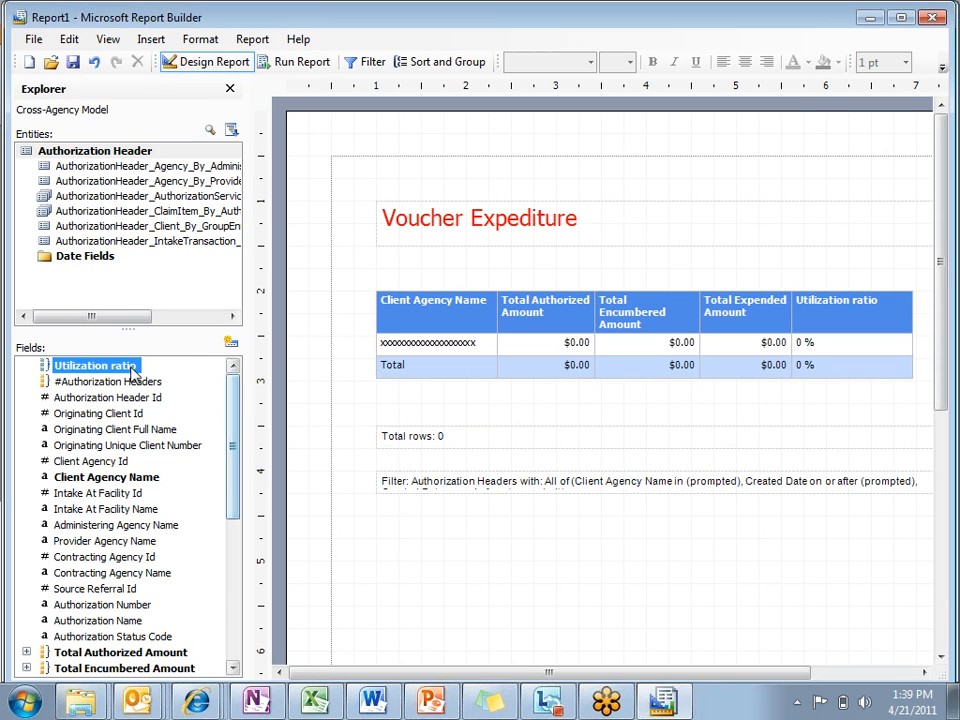
left_click(125, 370)
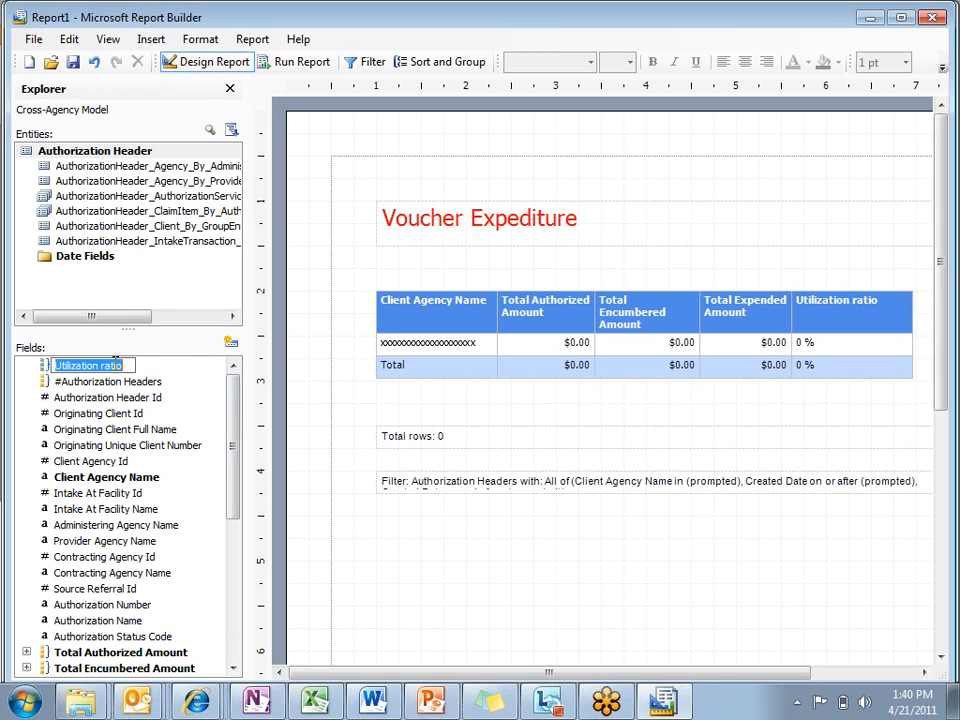
left_click(22, 403)
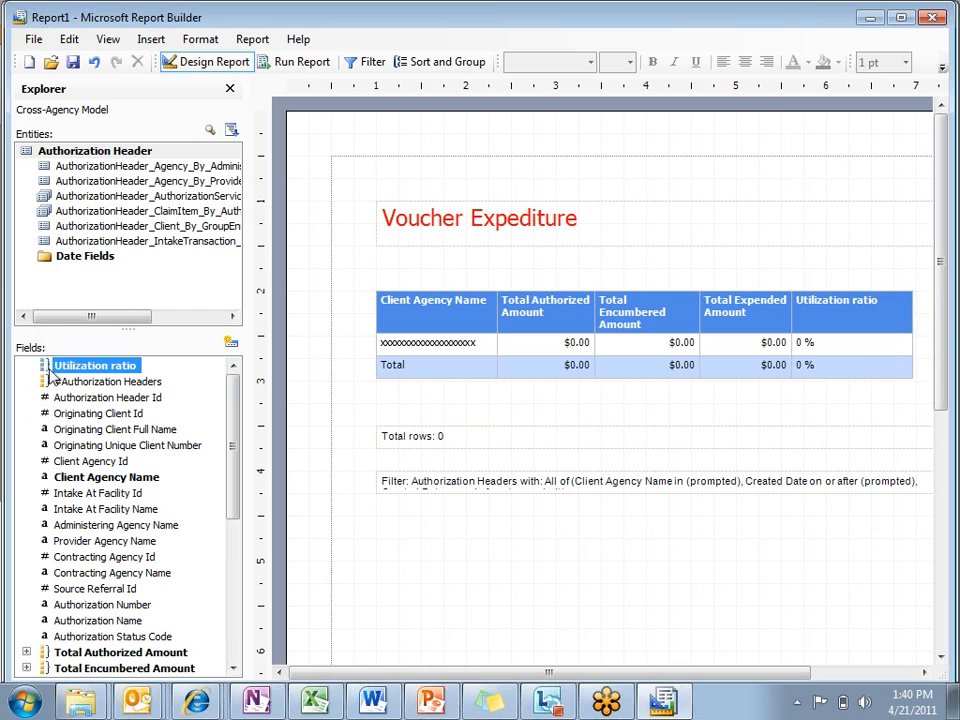
left_click(60, 370)
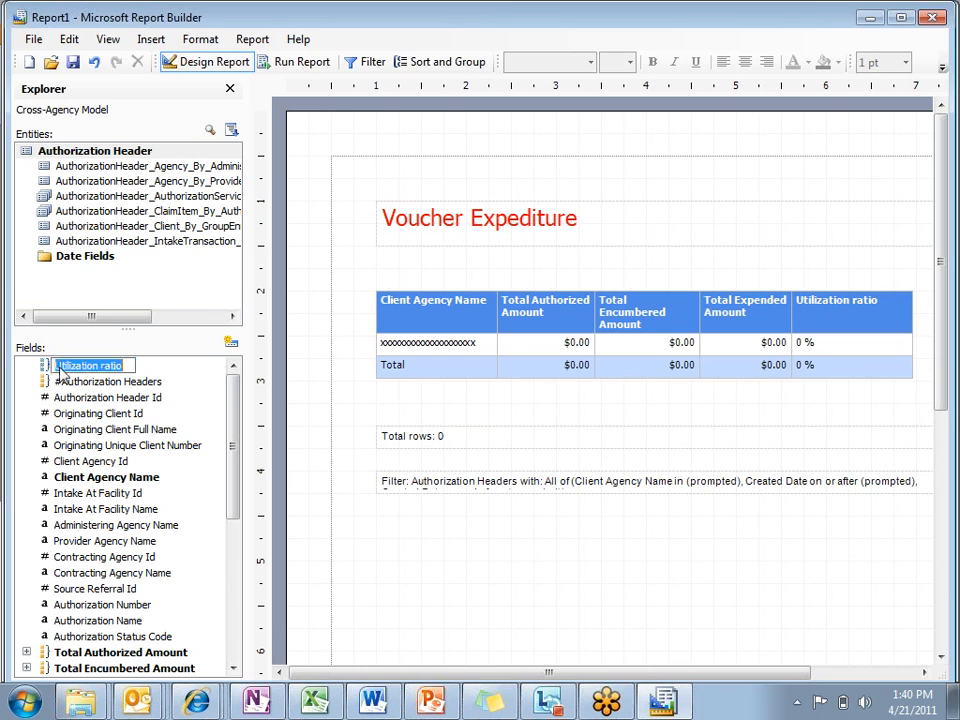
right_click(60, 370)
left_click(40, 375)
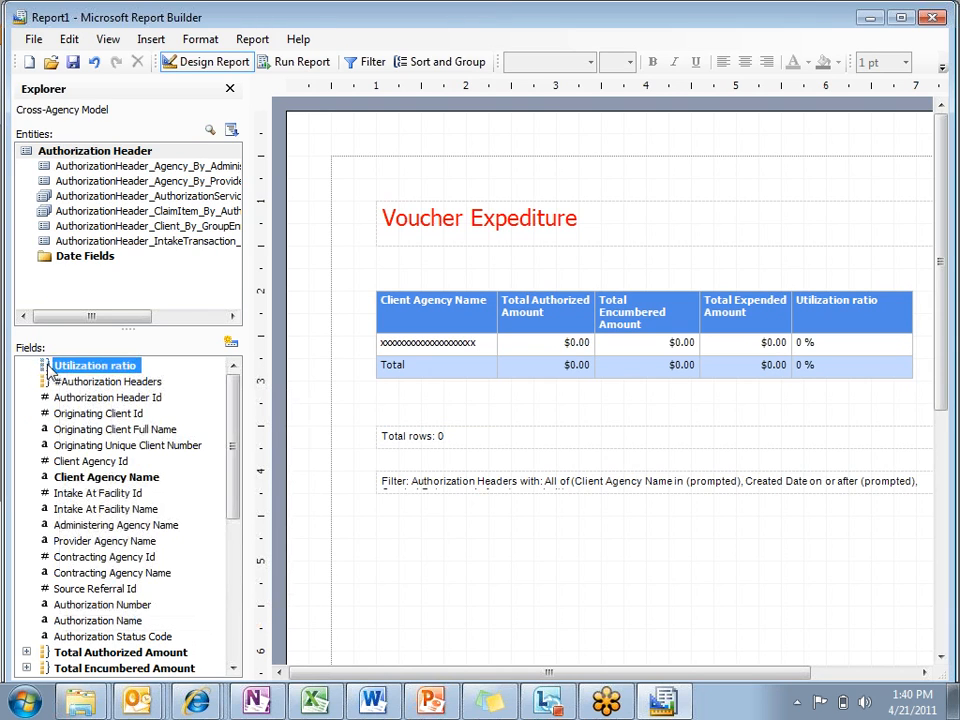
right_click(51, 370)
left_click(90, 376)
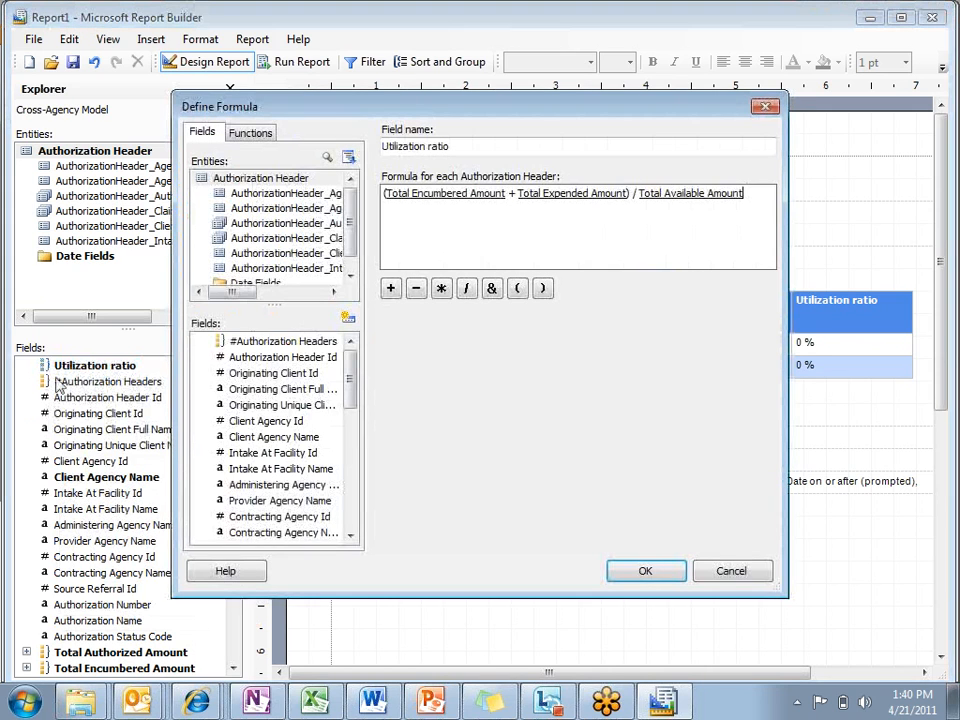
Step: Examine the Aggregate functions available for the formula, including SUM, COUNT and COUNTDISTINCT
left_click(254, 135)
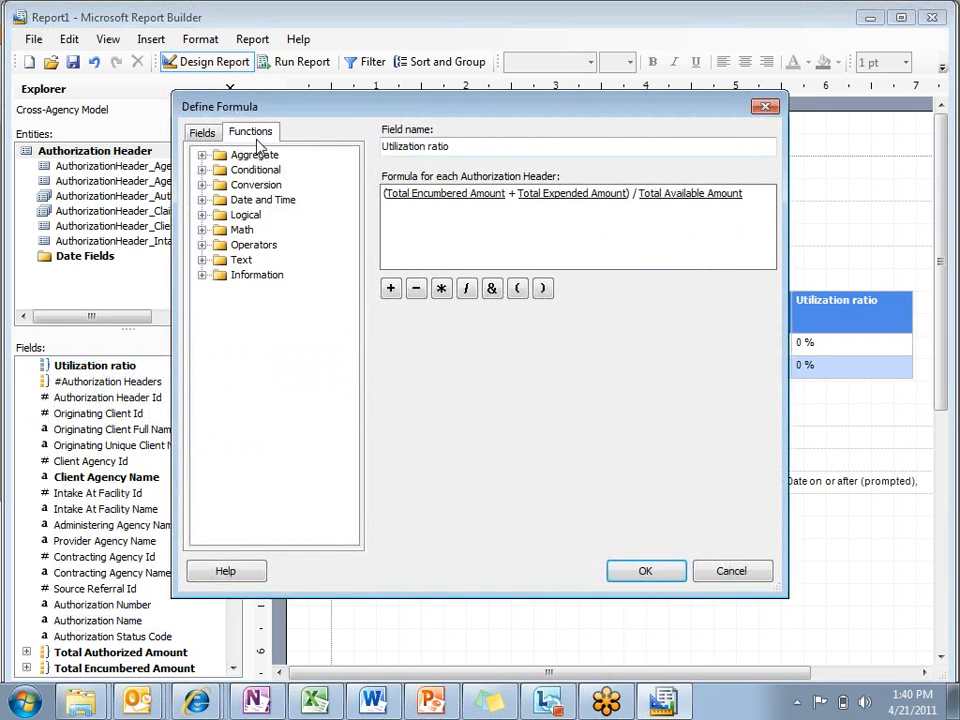
left_click(201, 156)
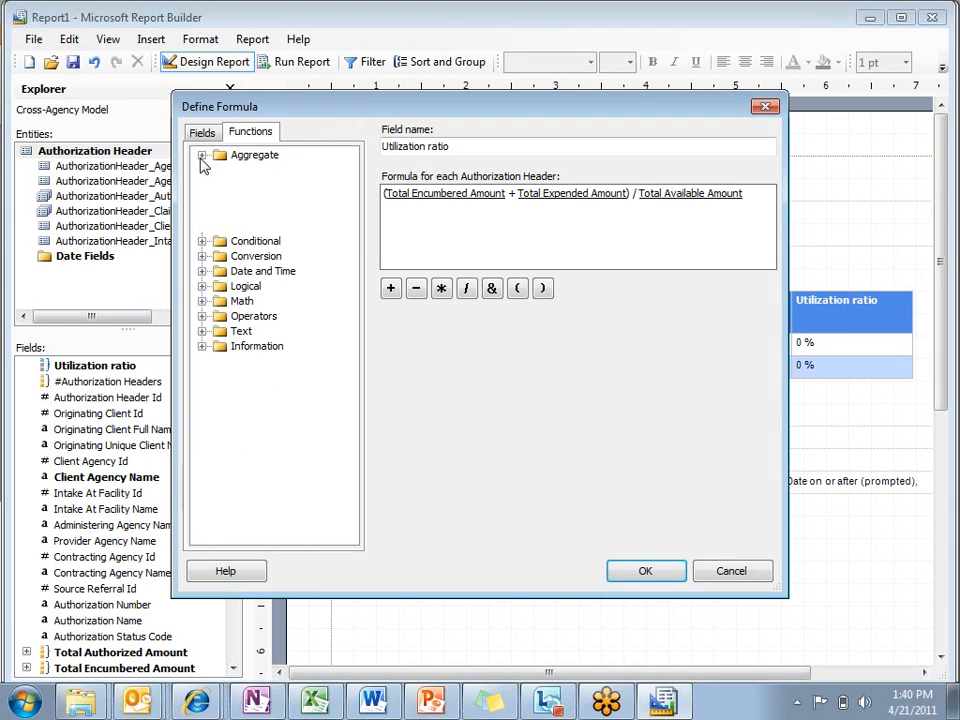
left_click(258, 170)
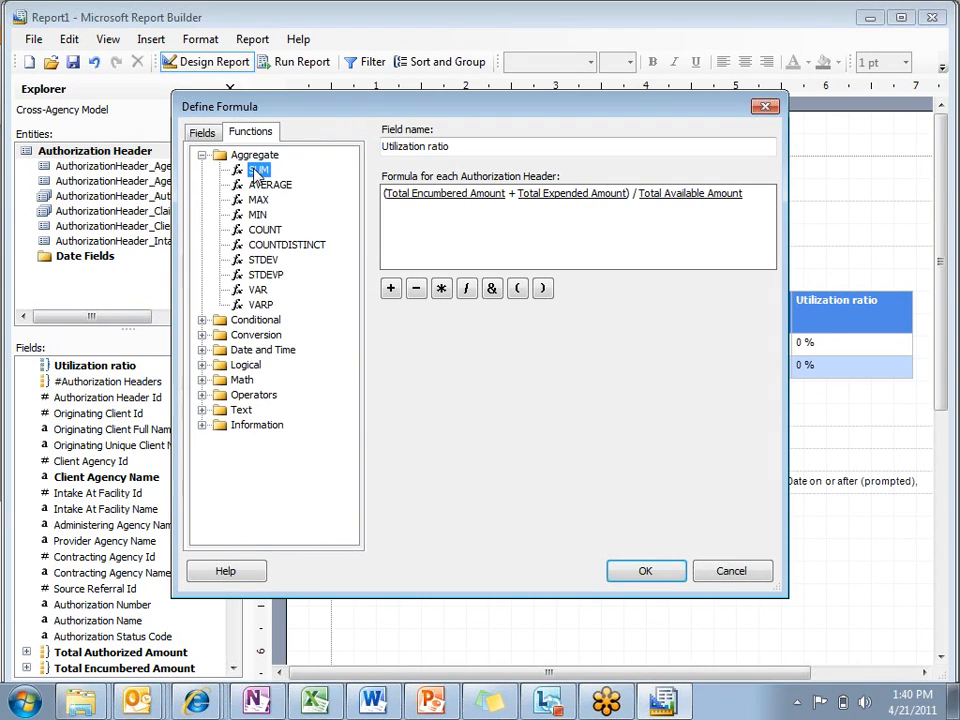
left_click(271, 233)
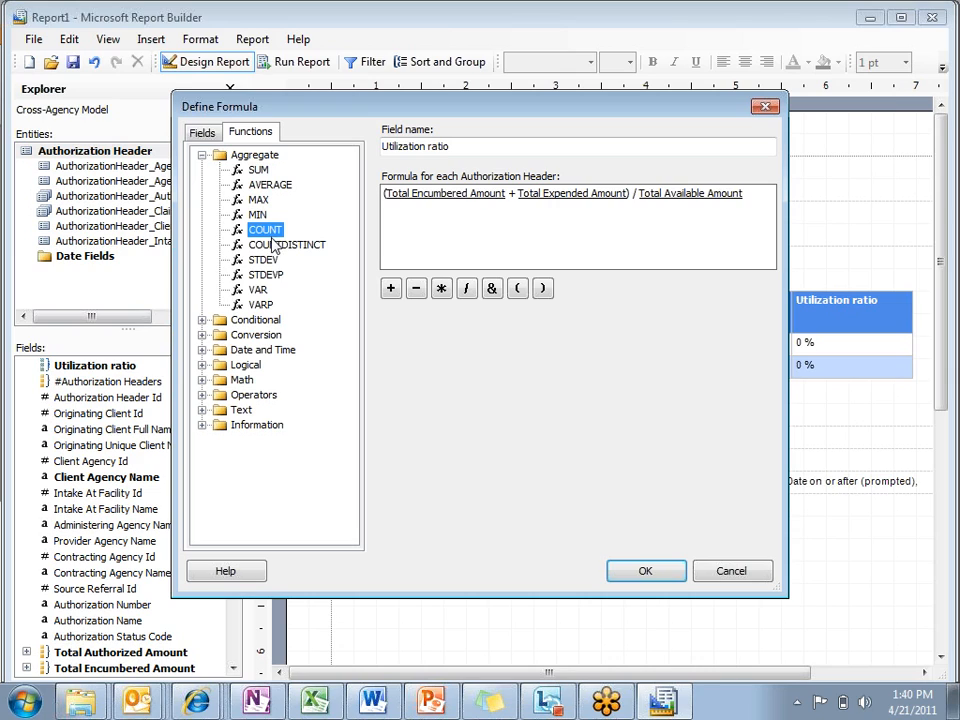
left_click(274, 245)
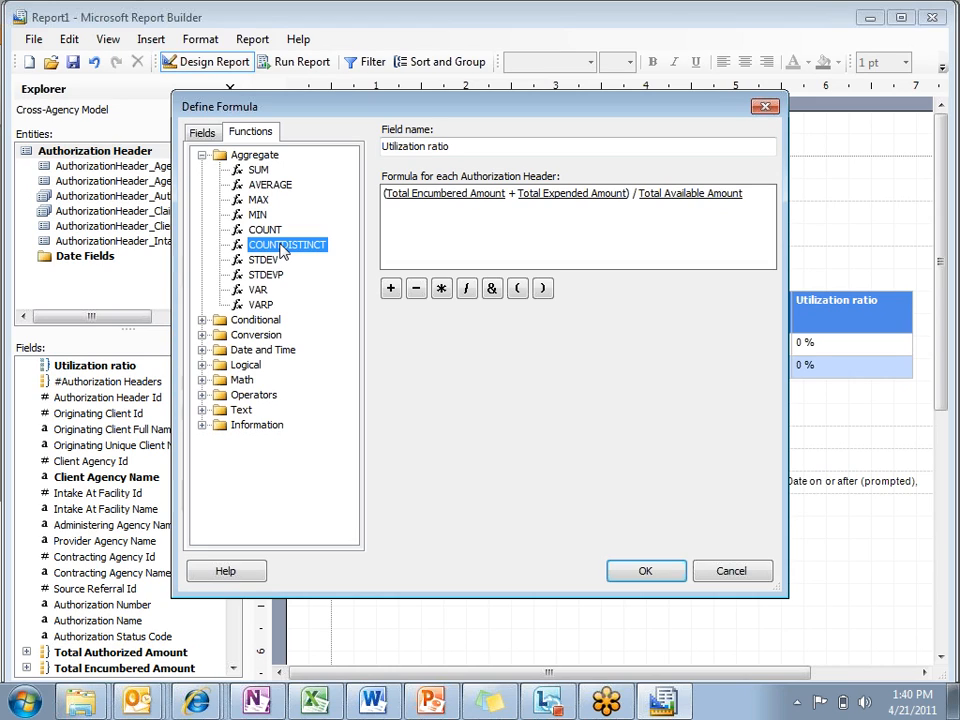
Step: Review the Conditional, Conversion and Date and Time functions, and close the formula definition without saving
left_click(202, 320)
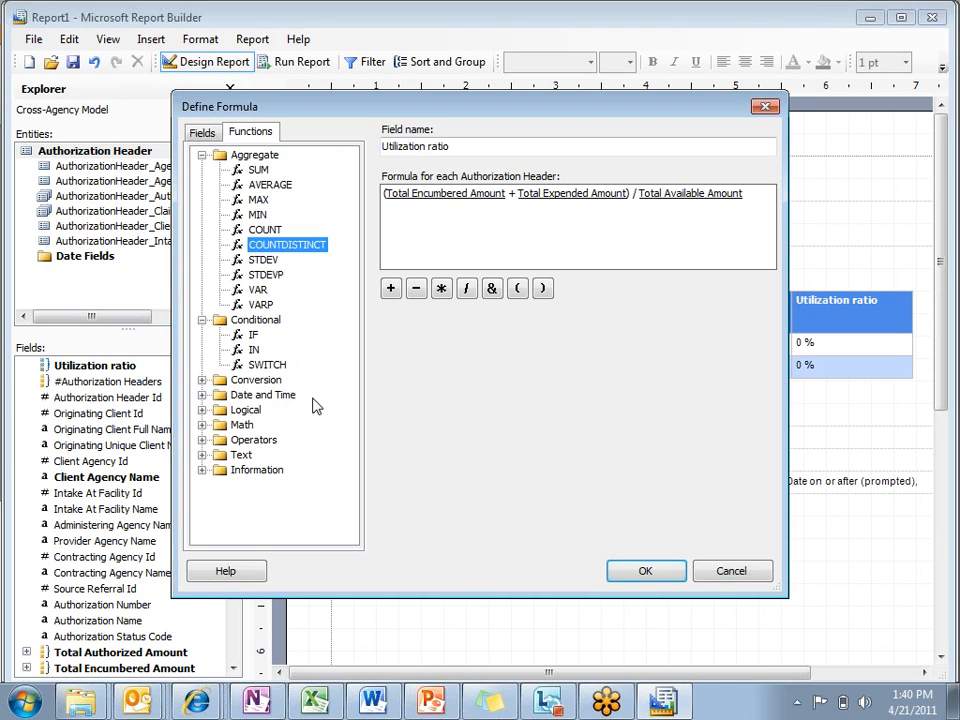
left_click(202, 381)
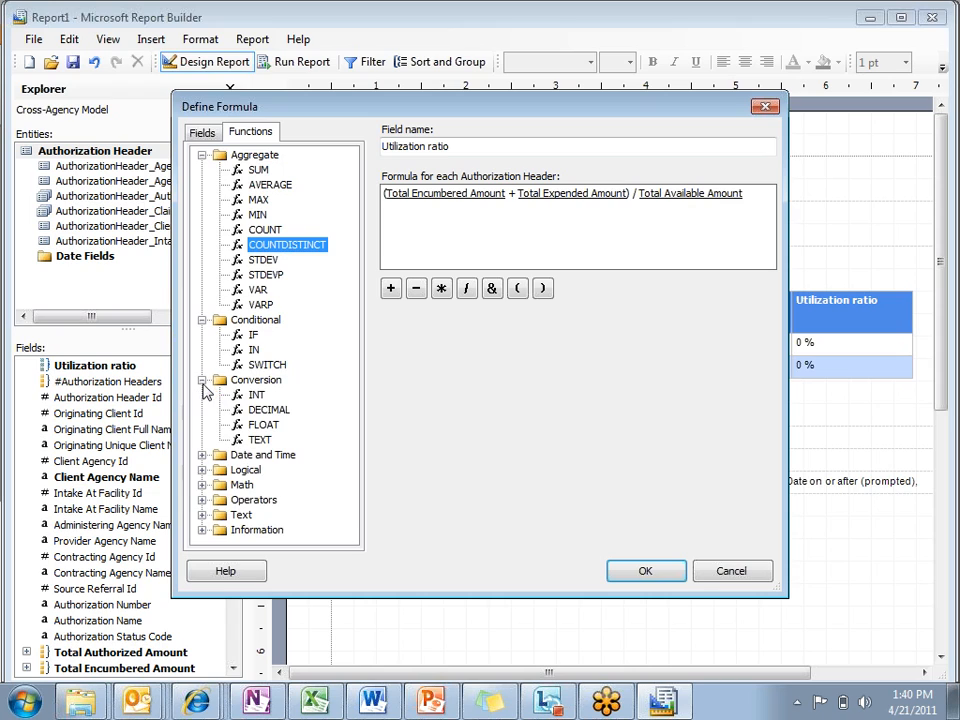
left_click(202, 455)
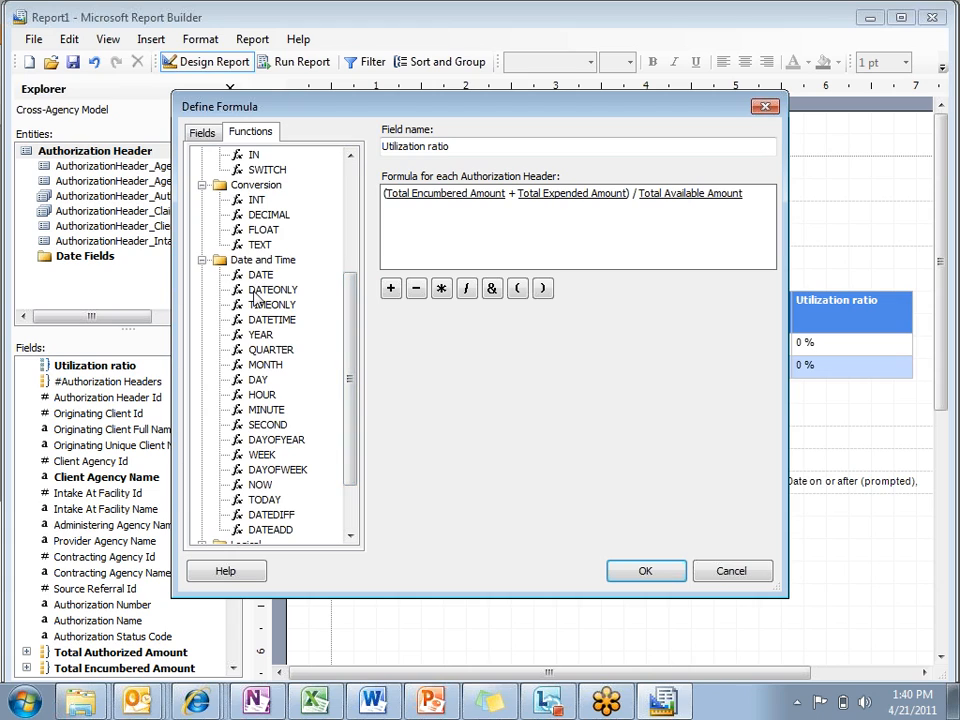
mouse_move(350, 345)
left_mouse_down()
mouse_move(349, 364)
mouse_move(349, 336)
left_mouse_up()
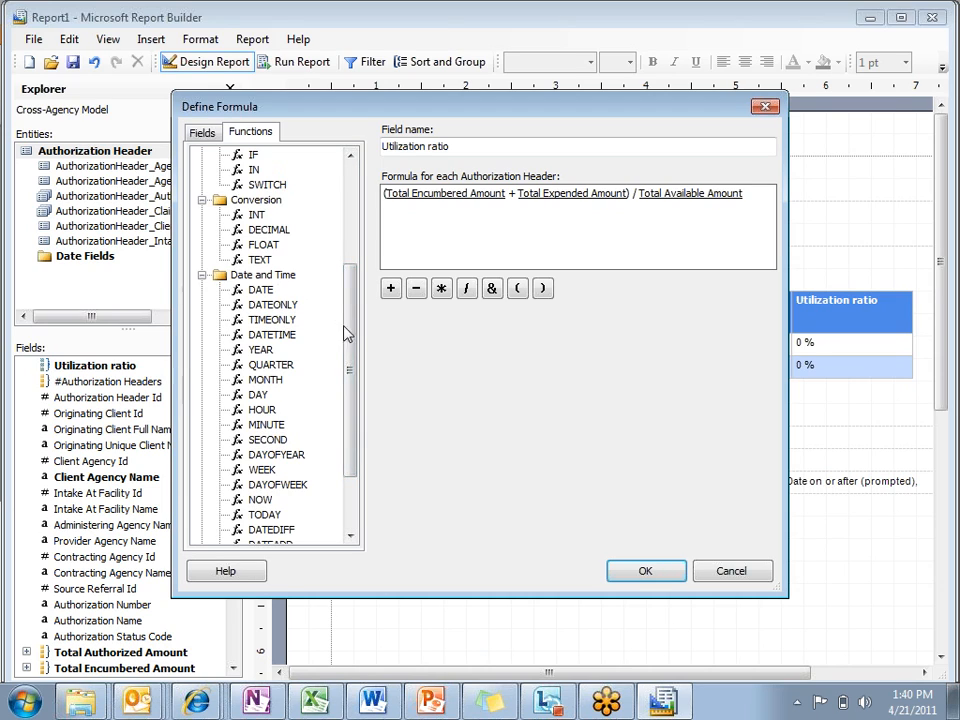
left_click_drag(353, 336, 336, 468)
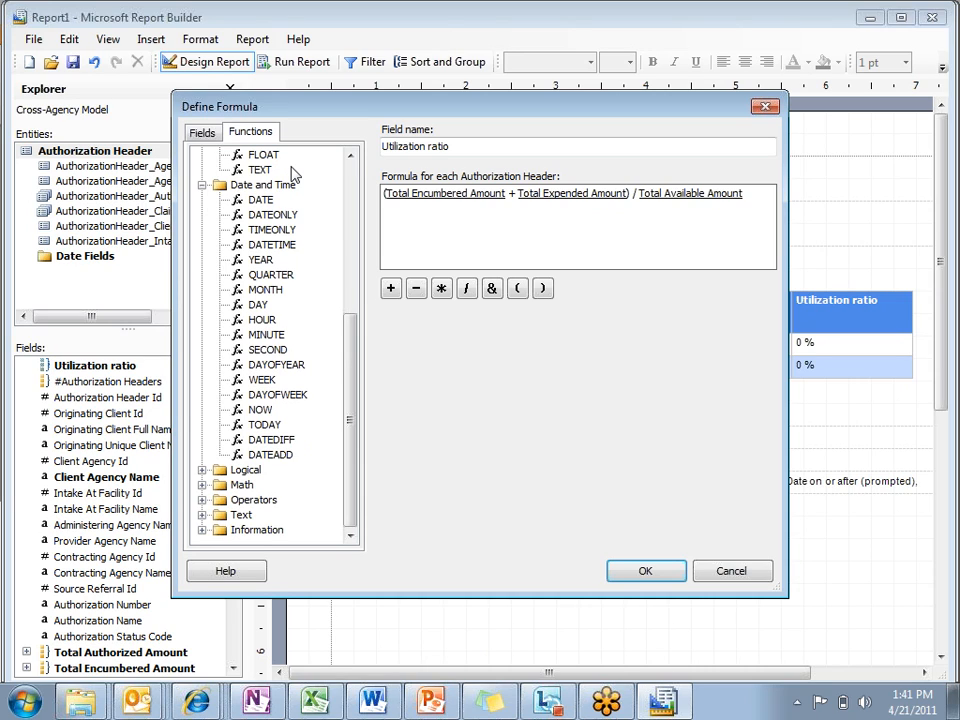
left_click(730, 571)
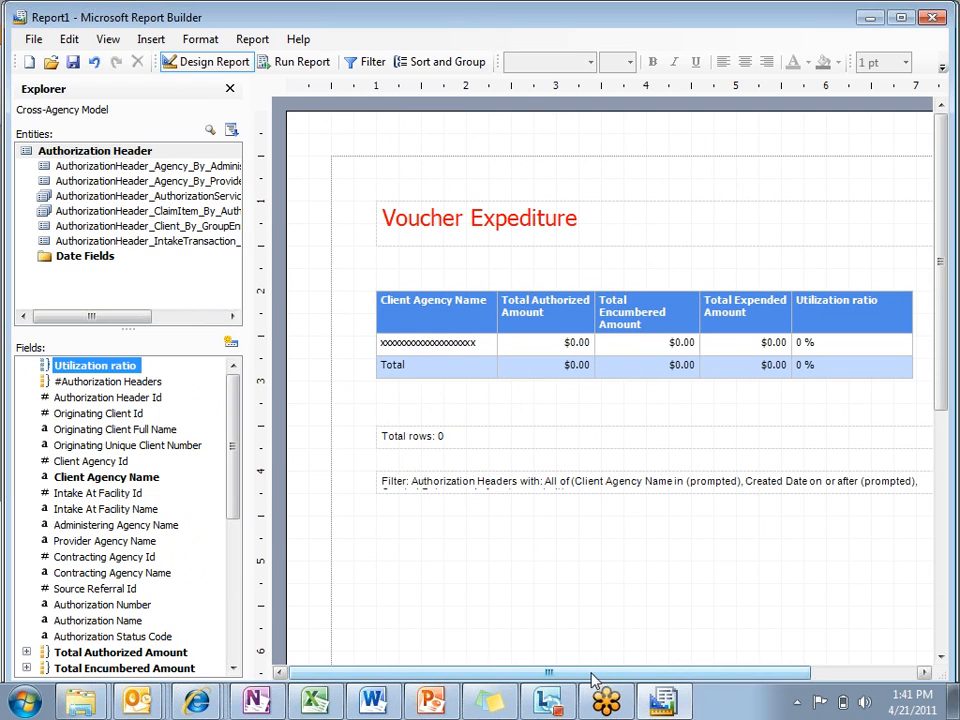
Step: Switch to the SSRS presentation in PowerPoint and present it from slide 7 through to the Benefits of Ad-Hoc Reporting slide
left_click(421, 707)
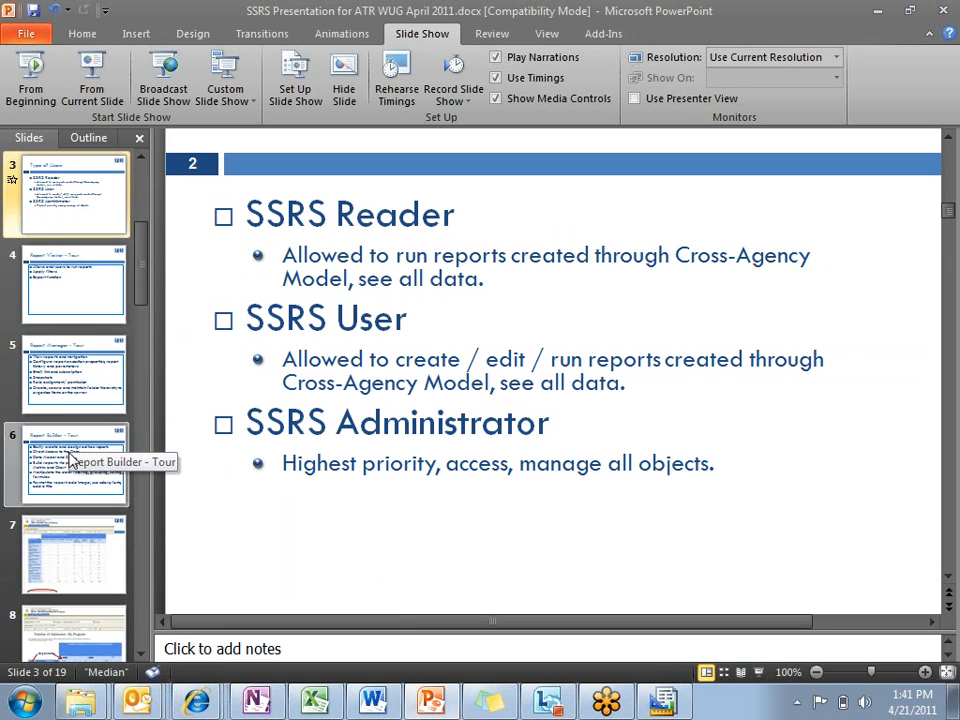
left_click(53, 588)
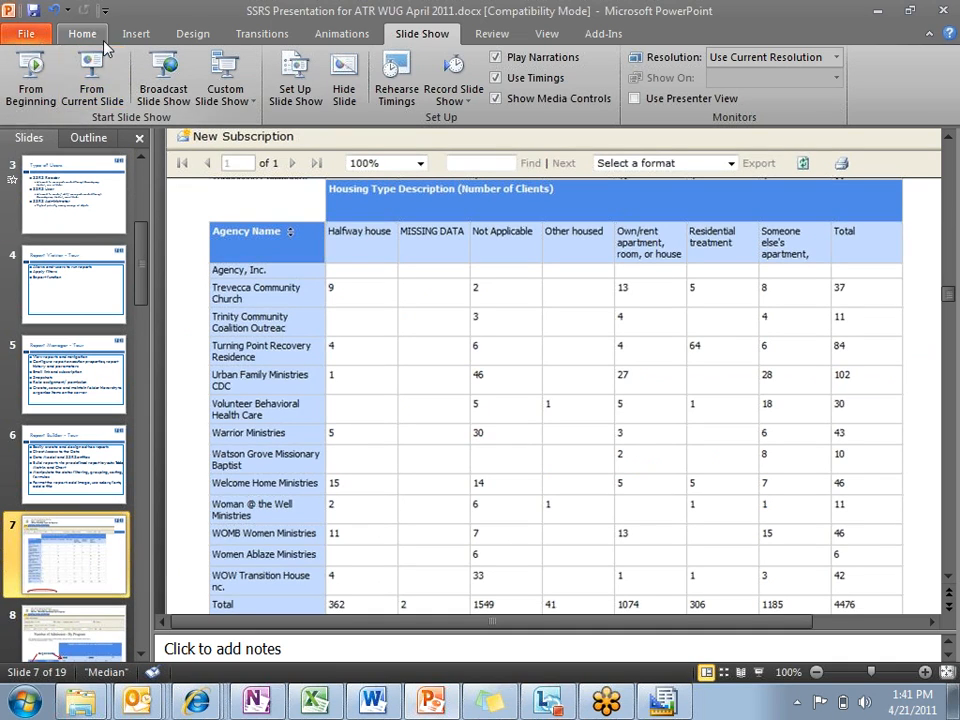
left_click(86, 72)
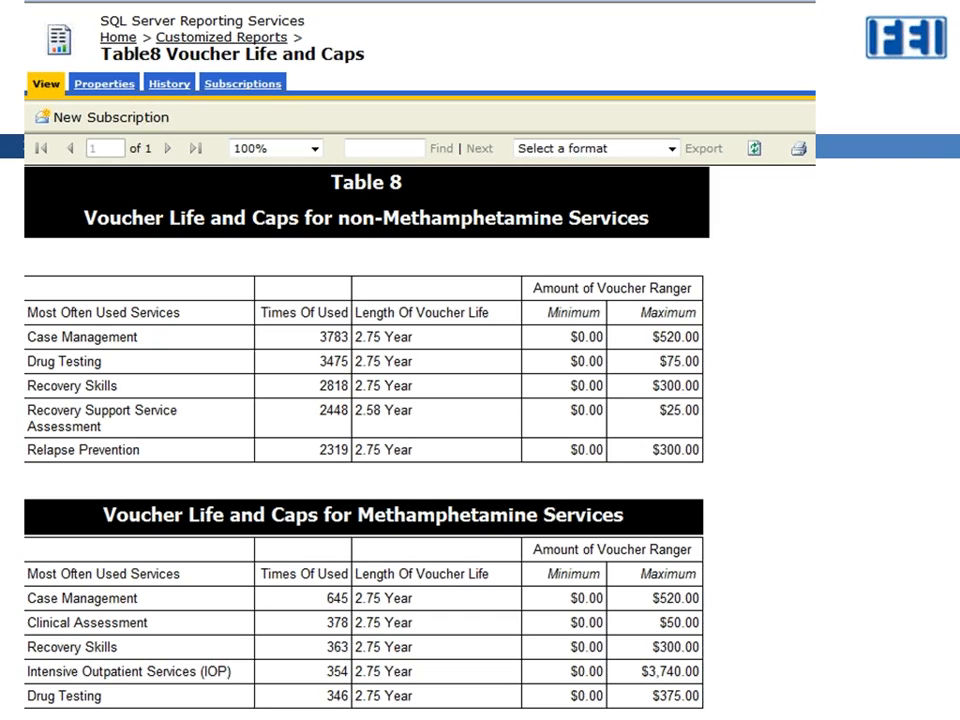
key("Right")
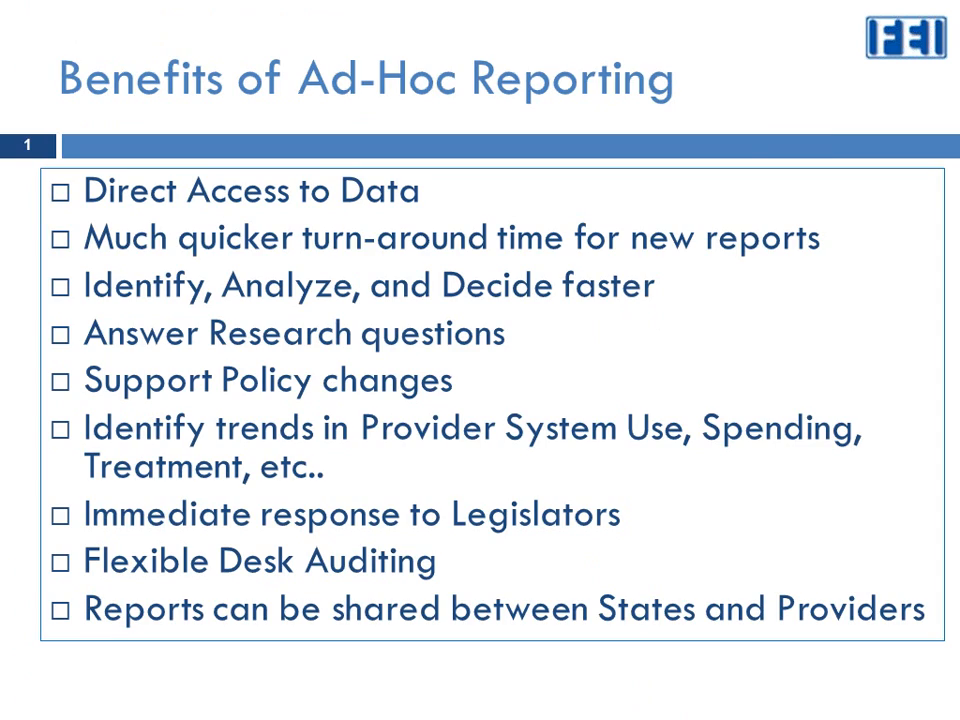
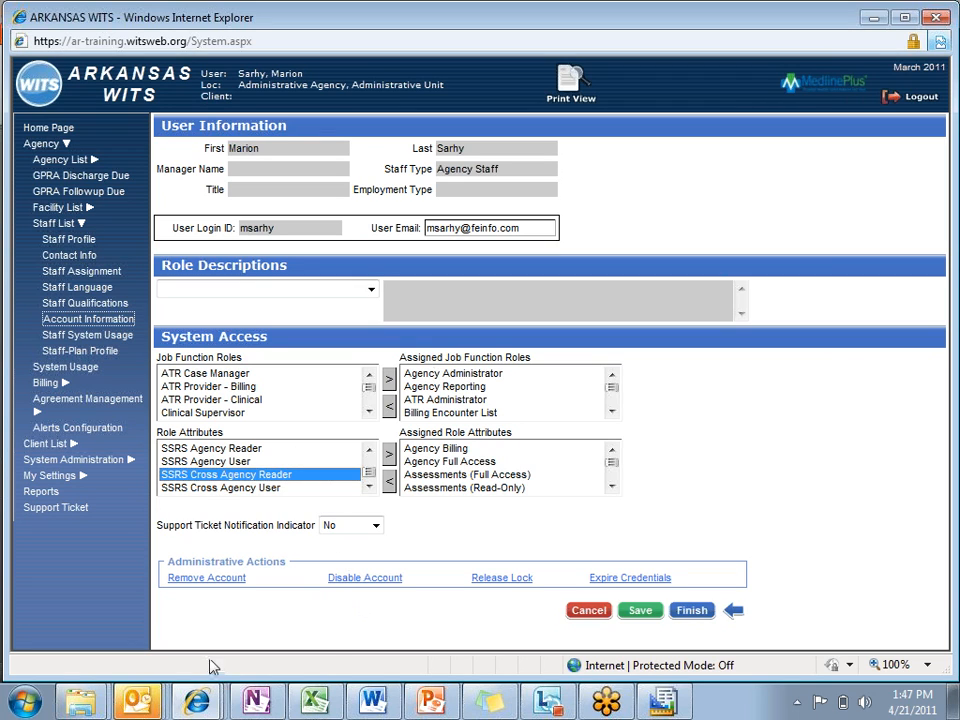
Step: Switch to Report Builder, start a new report and review the full paths of the available data source models
left_click(200, 704)
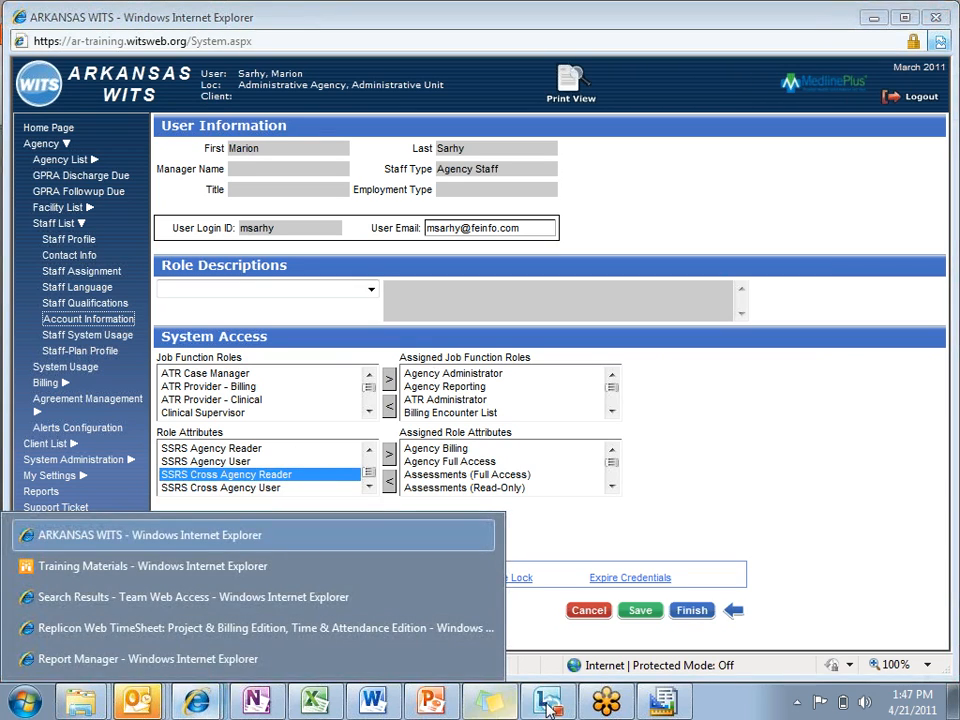
left_click(445, 705)
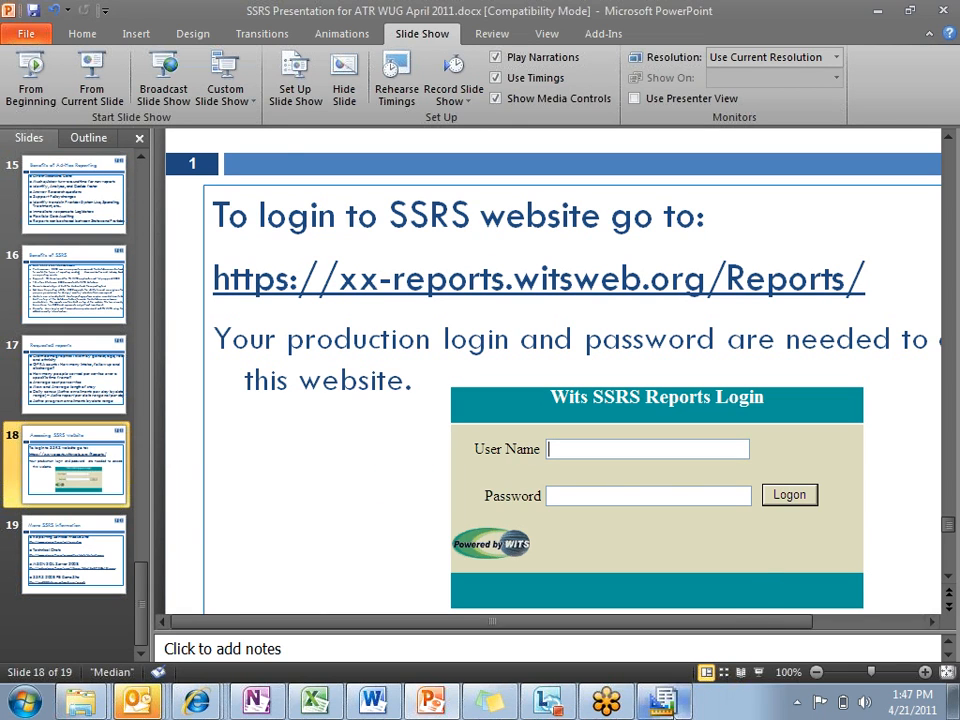
left_click(663, 702)
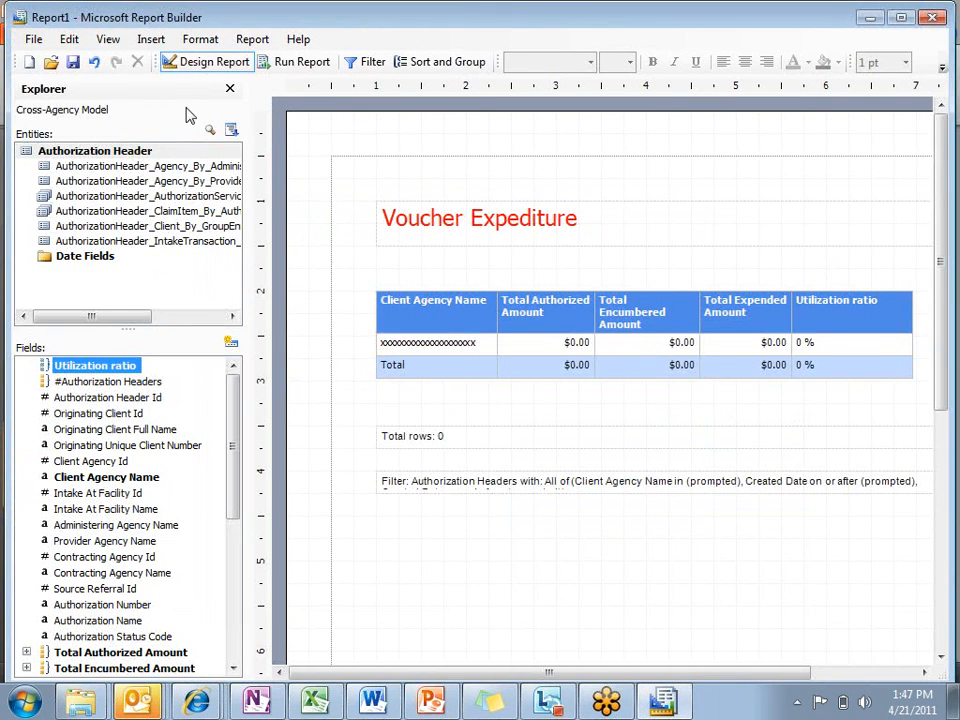
left_click(28, 63)
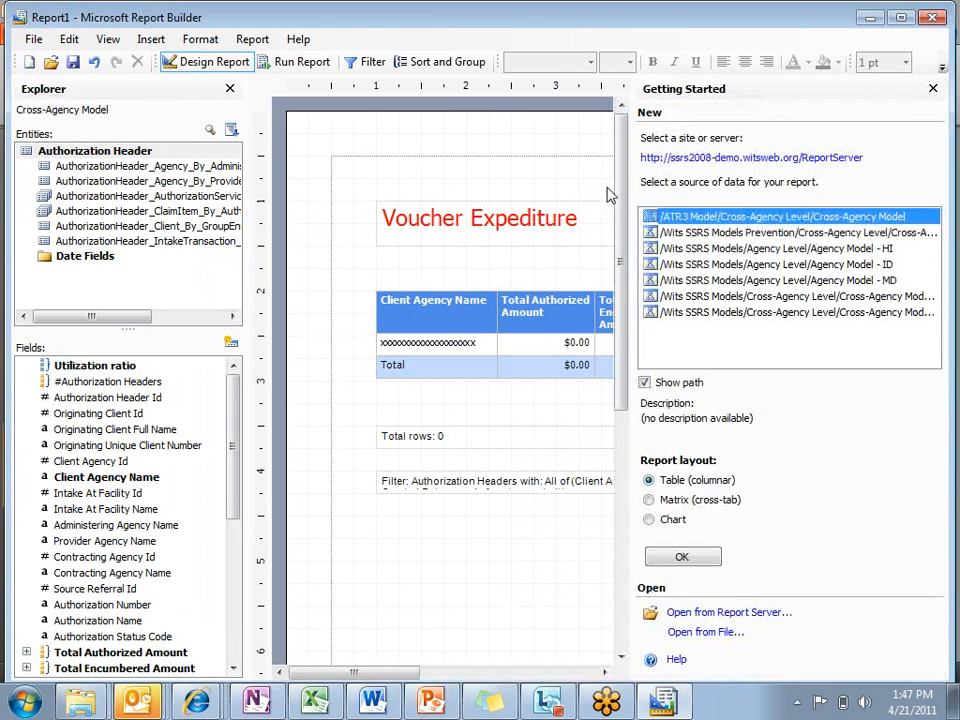
left_click(742, 300)
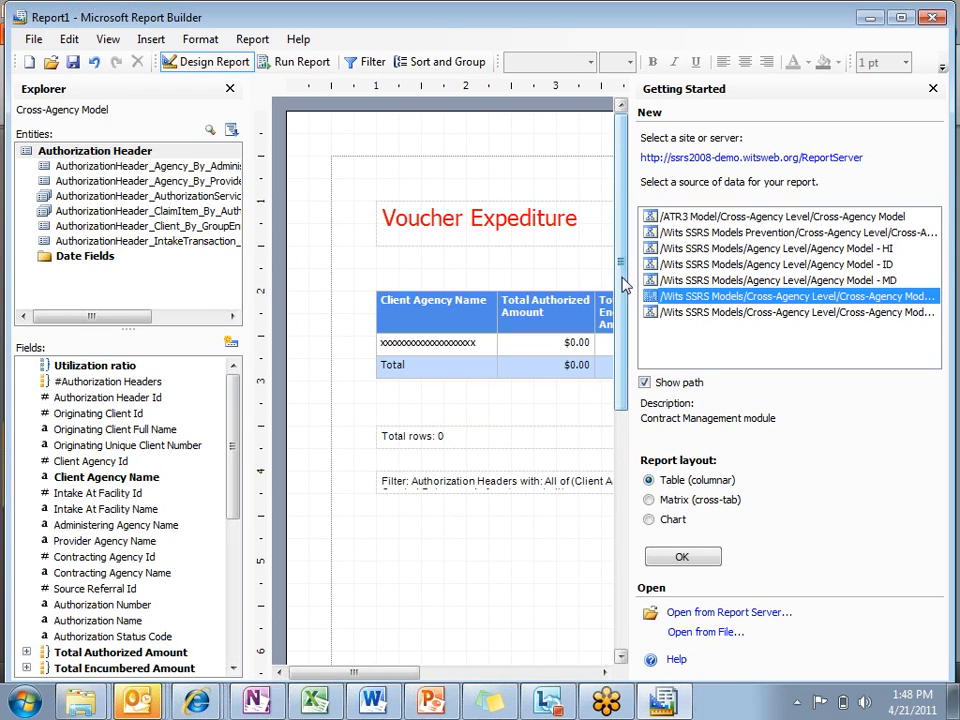
left_click_drag(631, 290, 563, 257)
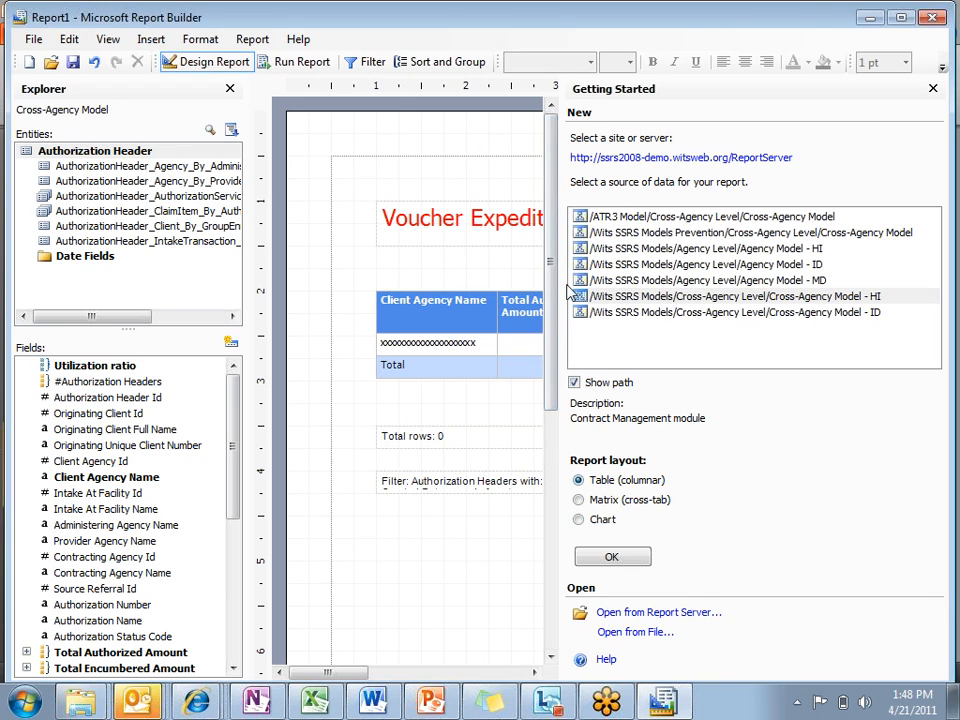
left_click_drag(561, 281, 806, 298)
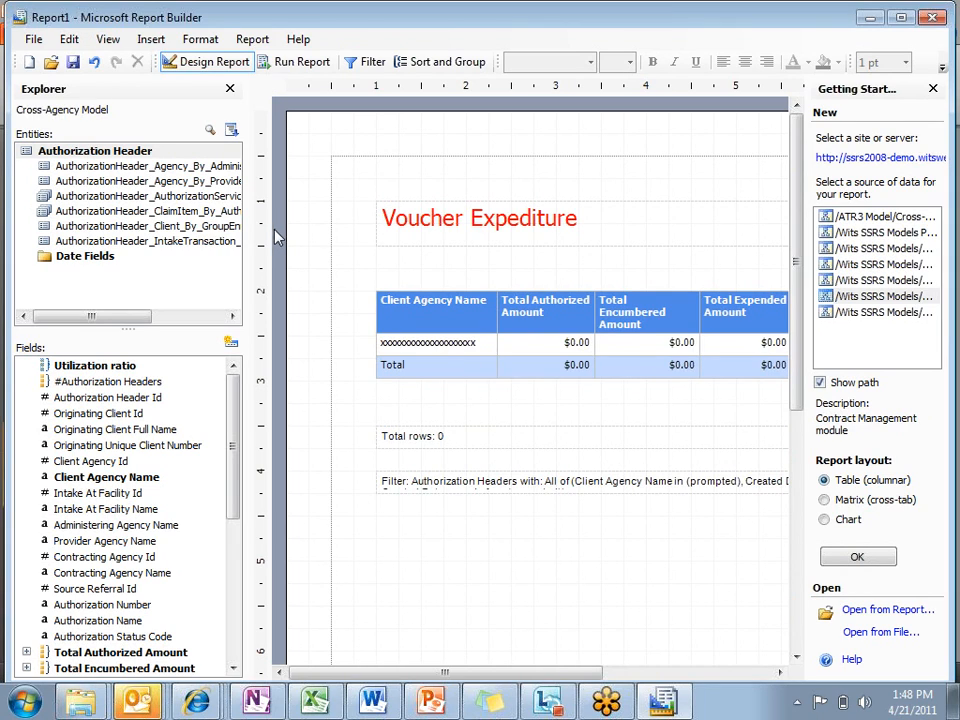
Step: Create a columnar table report from the ATR3 Cross-Agency Model, choosing to save the changes made to Report1
left_click(868, 218)
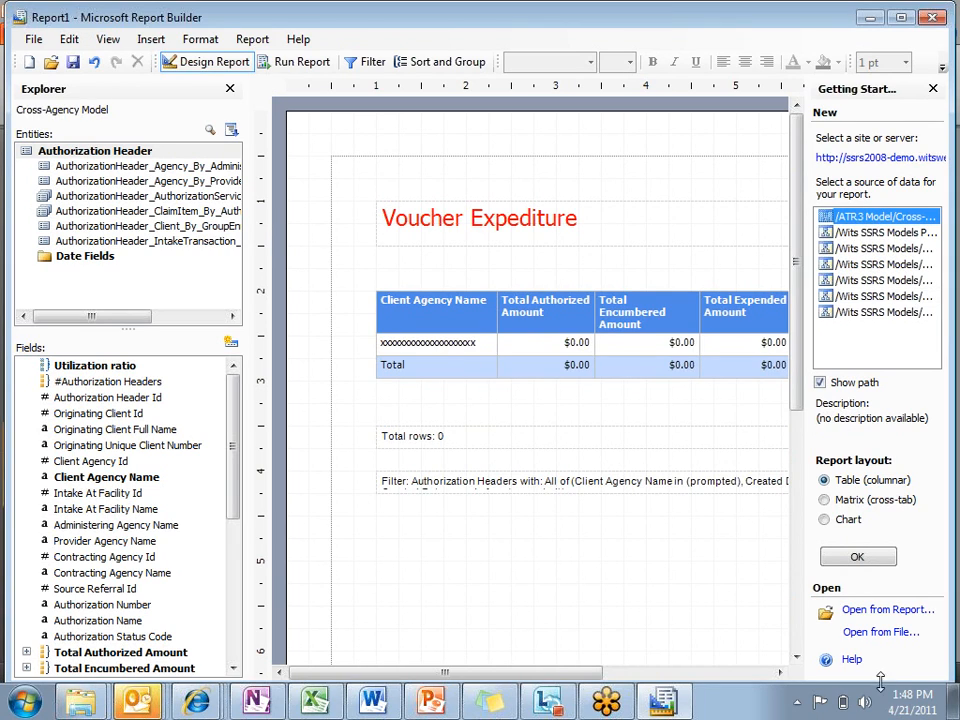
left_click(855, 560)
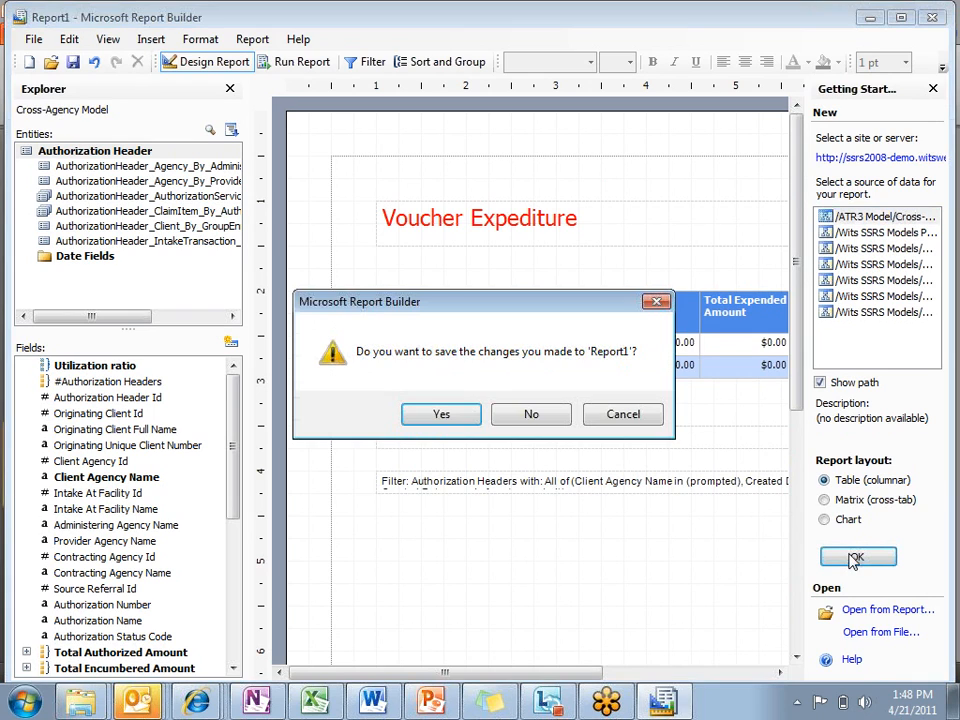
left_click(441, 415)
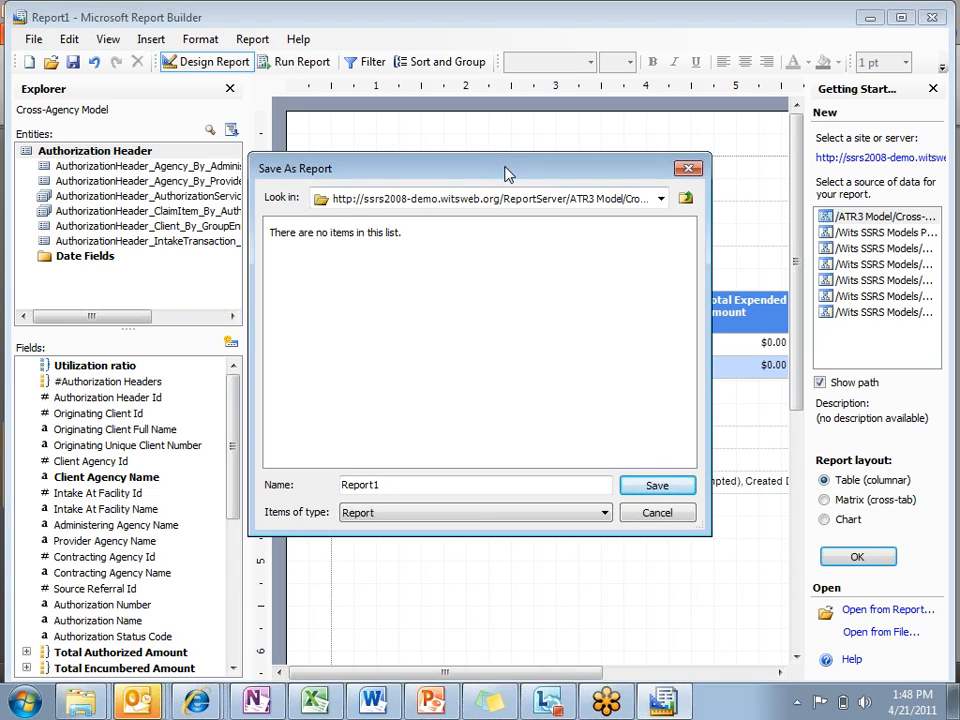
Step: Save the existing report as Voucher Utilization Ratio in the ATR folder of The Cross-Agency Sandbox
left_click(660, 199)
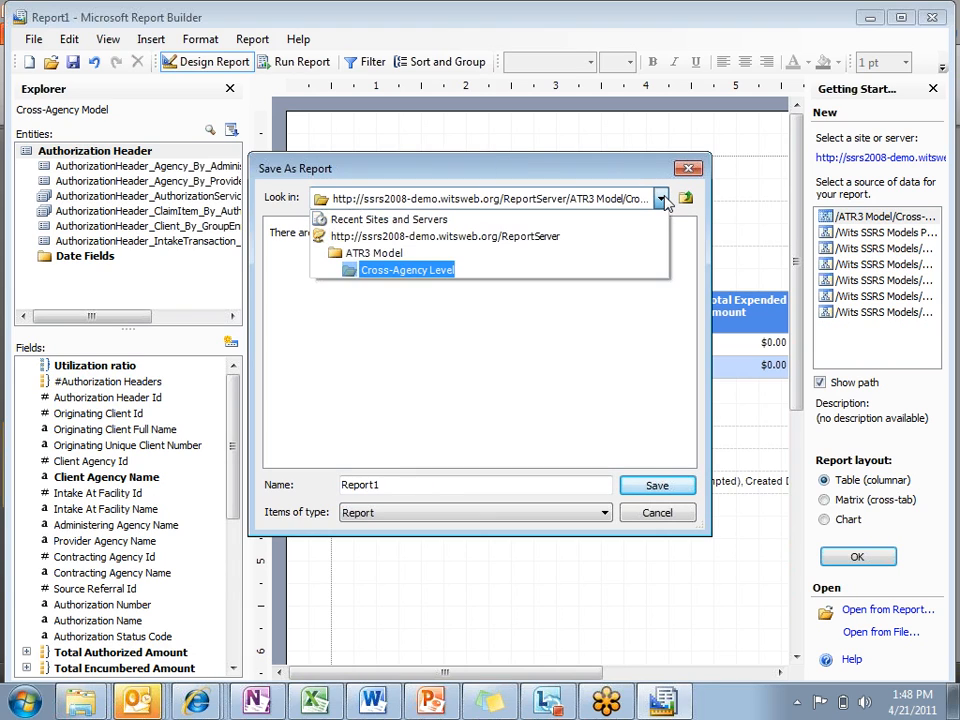
left_click(604, 241)
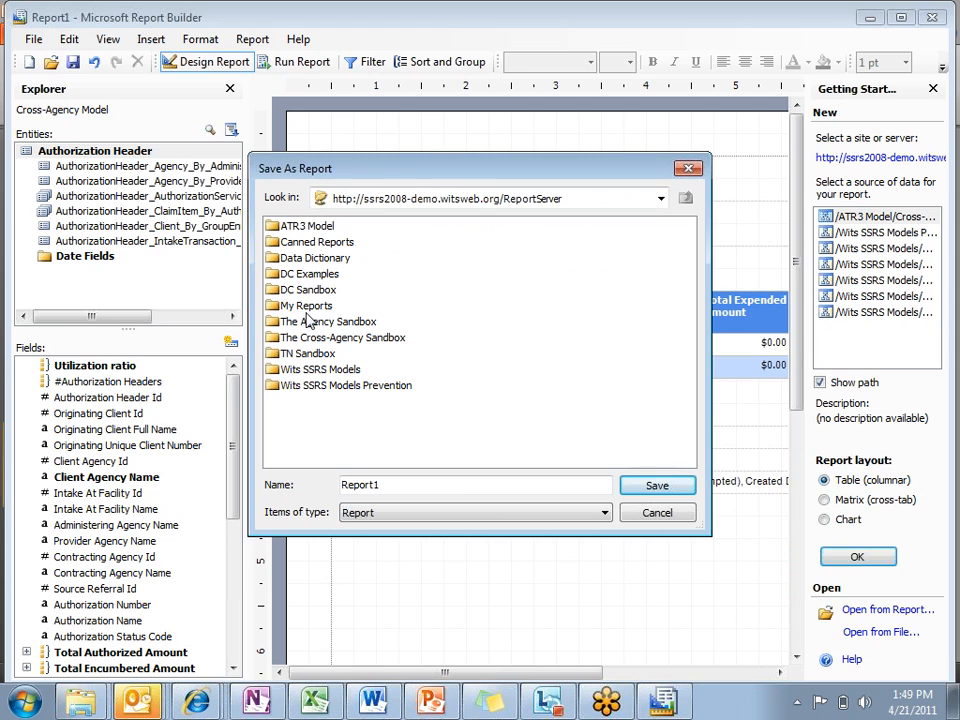
double_click(322, 337)
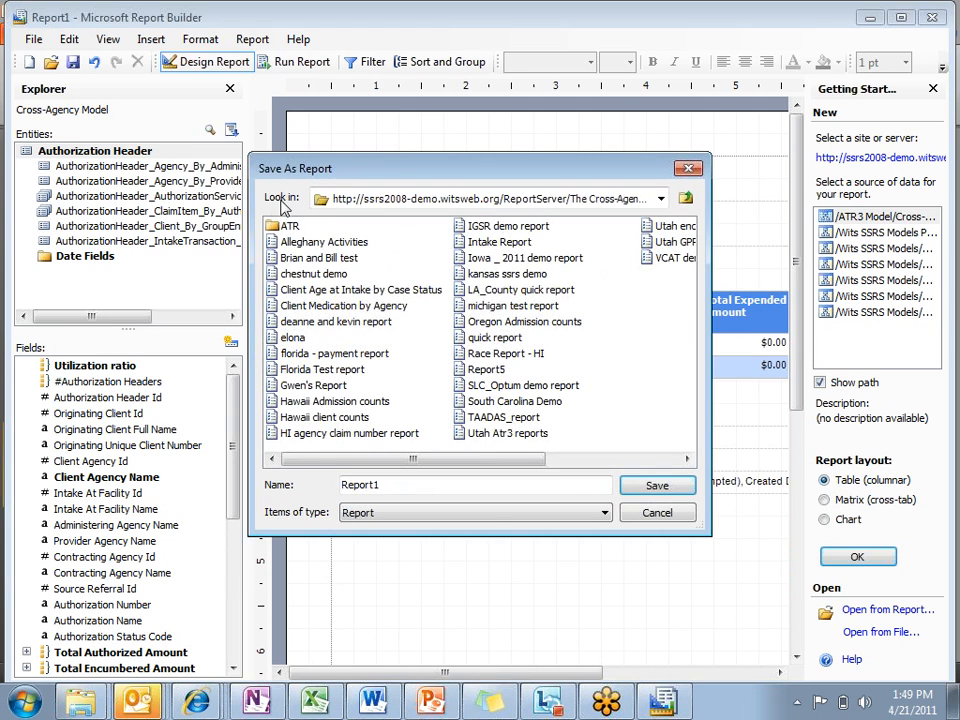
double_click(420, 484)
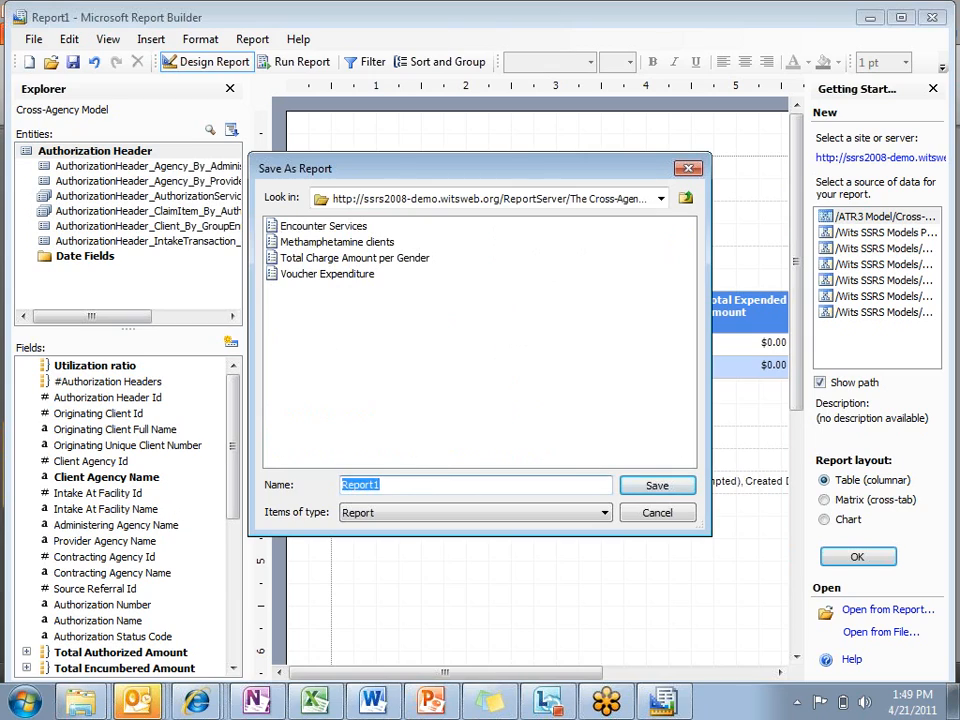
type("VOuc")
key("BackSpace")
key("BackSpace")
key("BackSpace")
type("oucher Utilization Ratio")
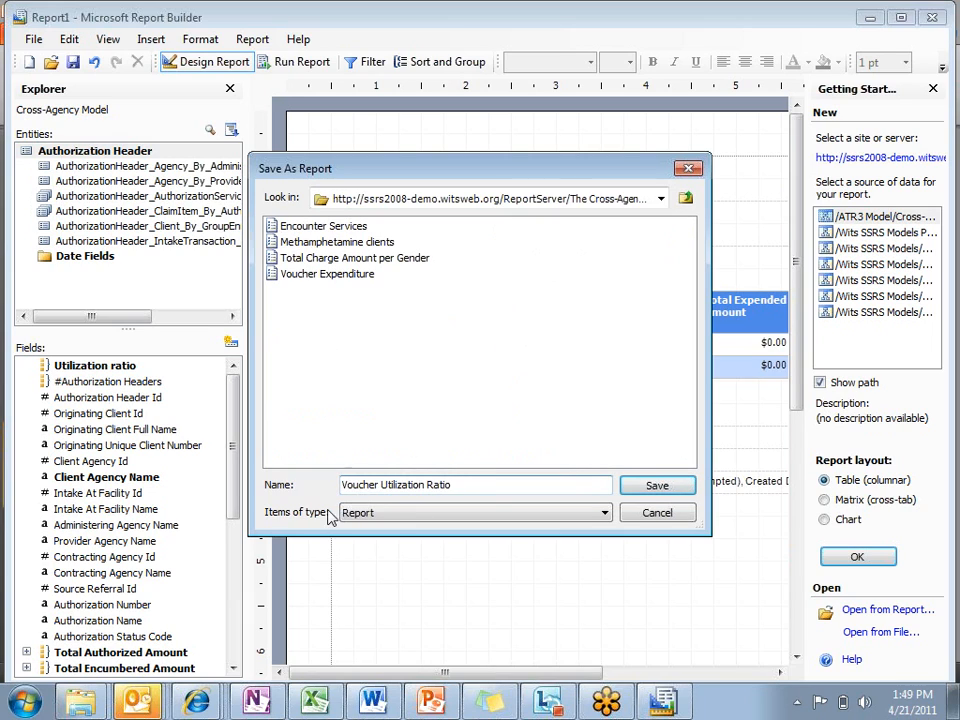
left_click(658, 486)
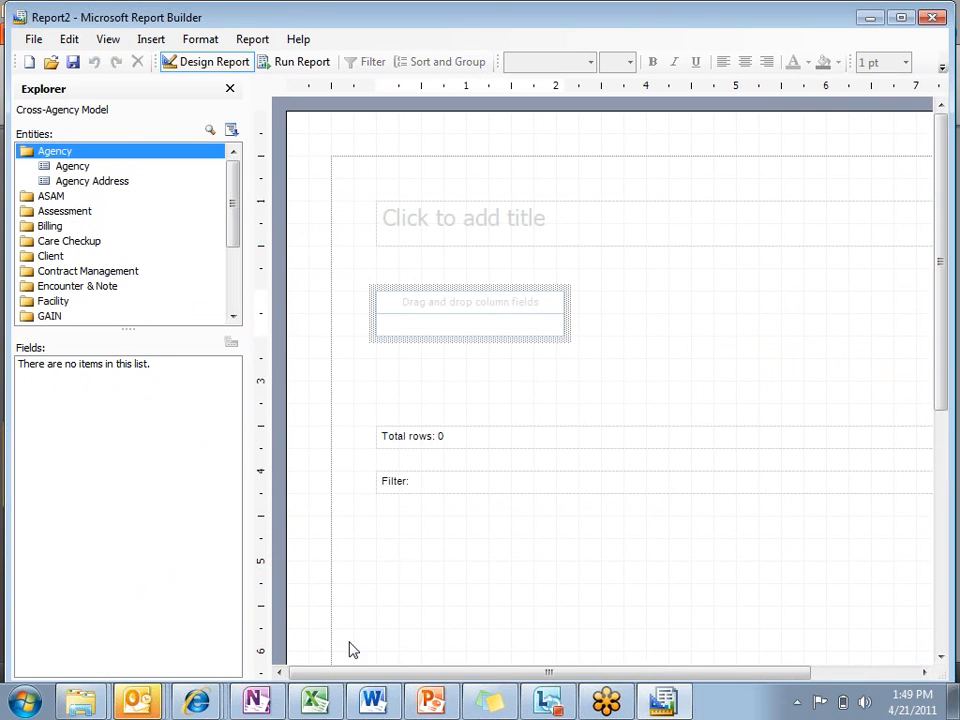
Step: Switch to Report Manager in Internet Explorer and open the Voucher Utilization Ratio report from the ATR folder
mouse_move(196, 700)
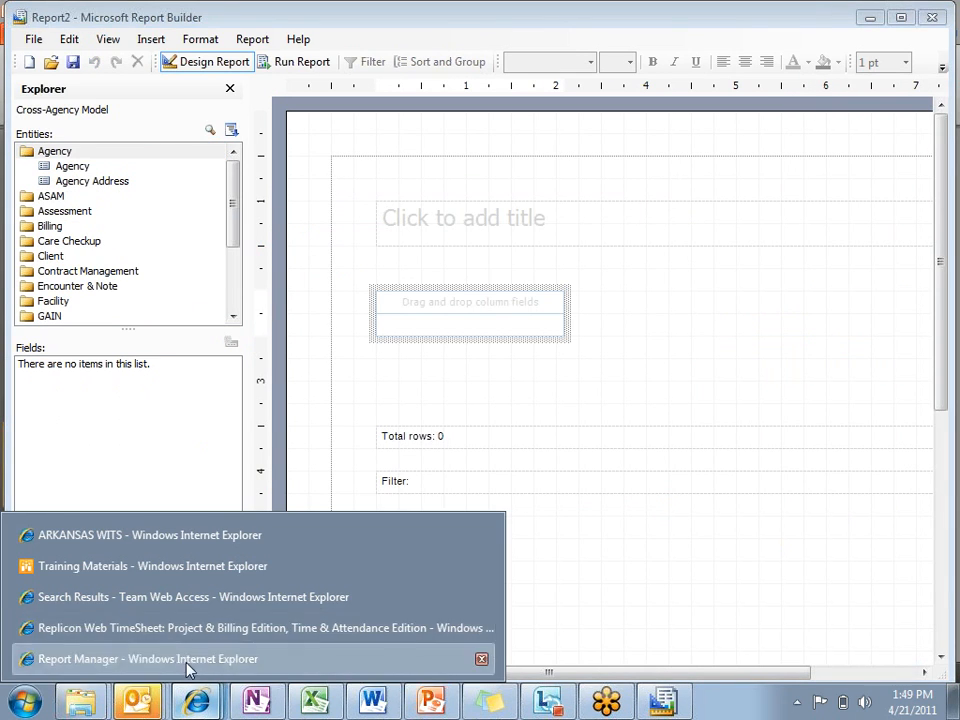
left_click(187, 660)
left_click(334, 180)
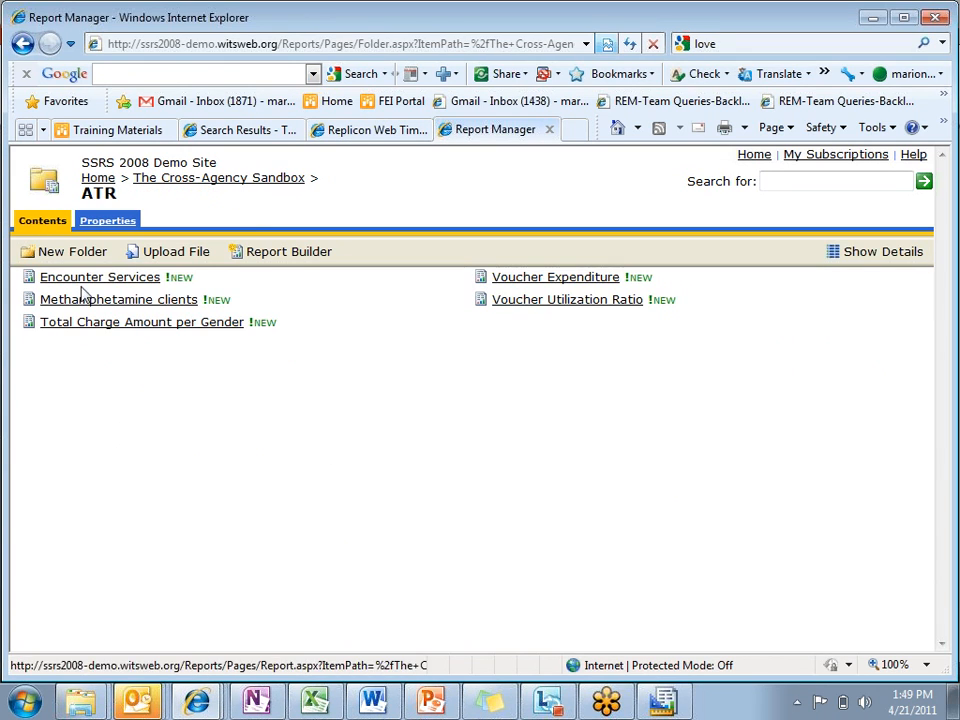
left_click(566, 312)
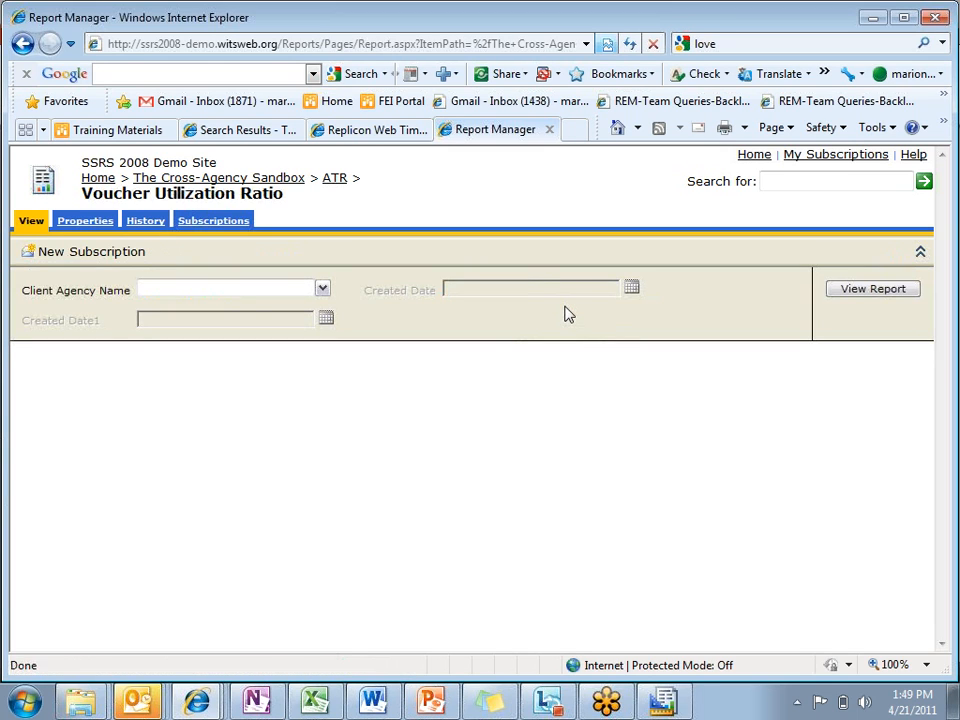
Step: Run the report for all client agencies, and view its general properties before returning to the ATR folder
left_click(322, 290)
left_click(147, 308)
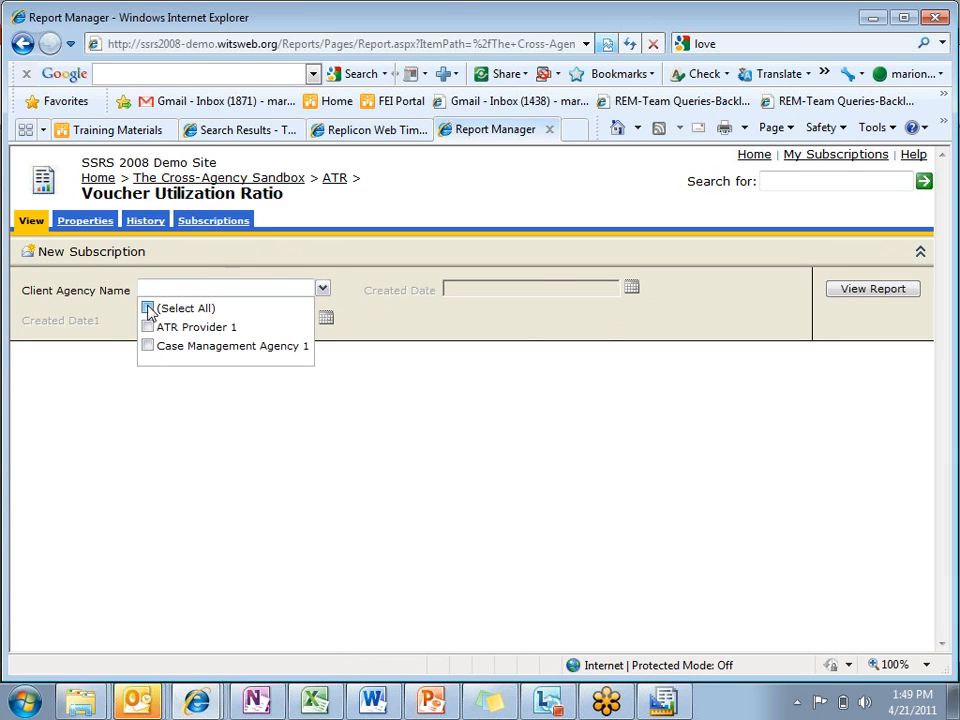
left_click(872, 288)
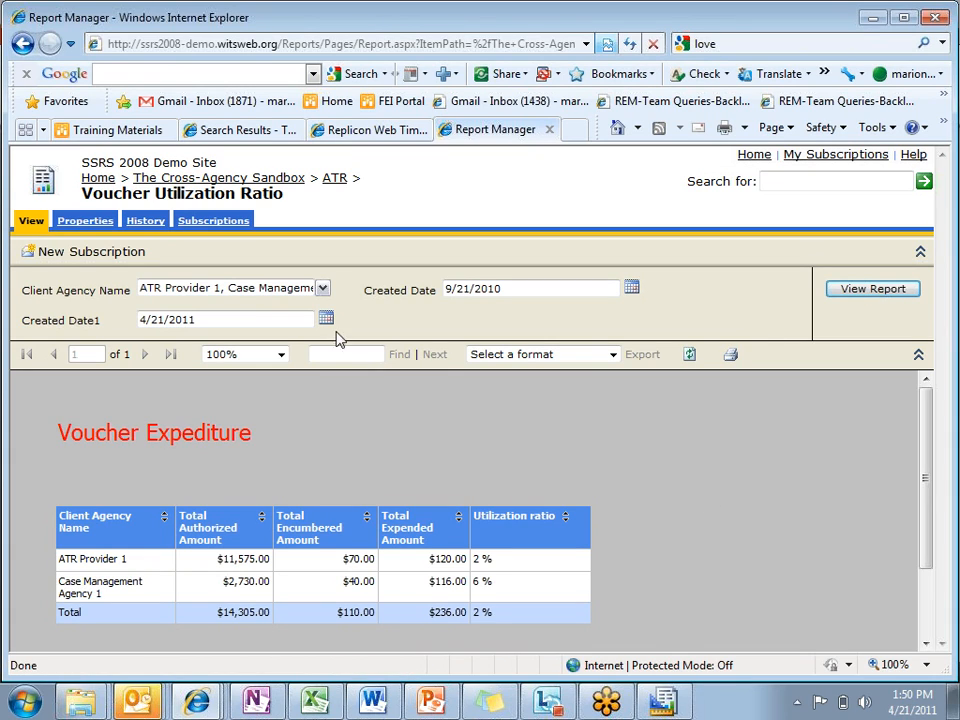
left_click(105, 222)
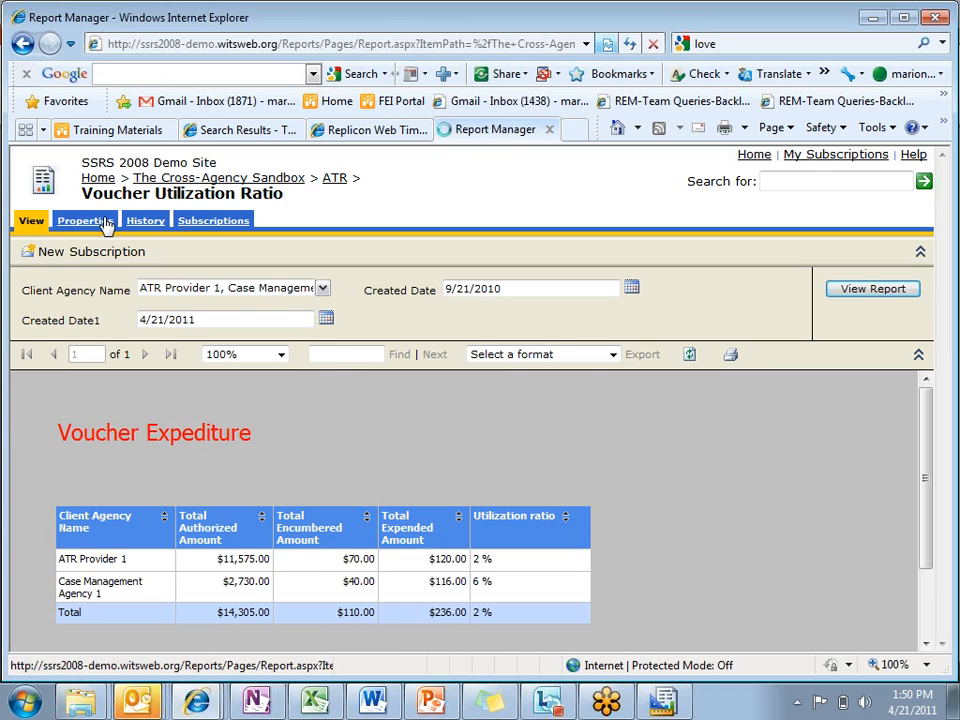
left_click(333, 178)
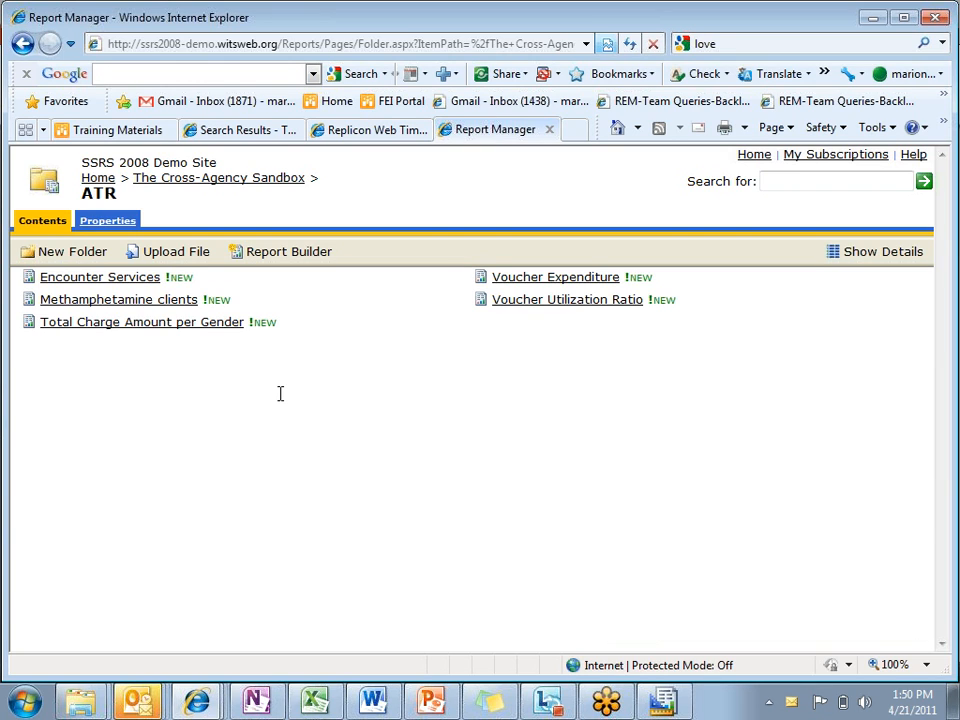
Step: Switch back to Report Builder and examine the Gpra Intake entity's fields, including Record Management and Planned Services
left_click(662, 704)
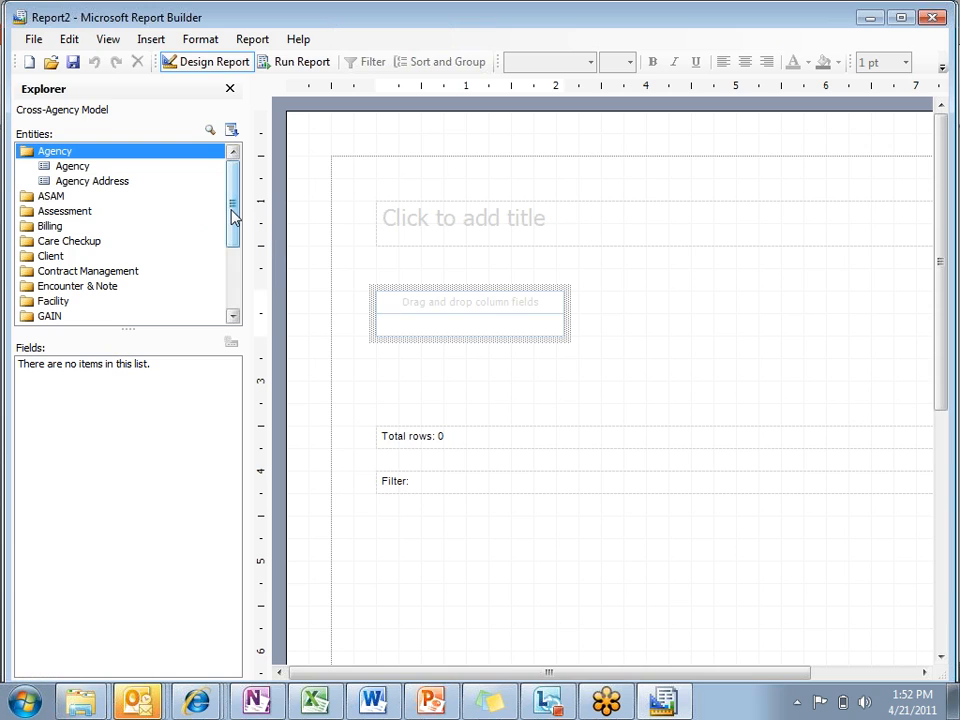
left_click_drag(233, 216, 215, 177)
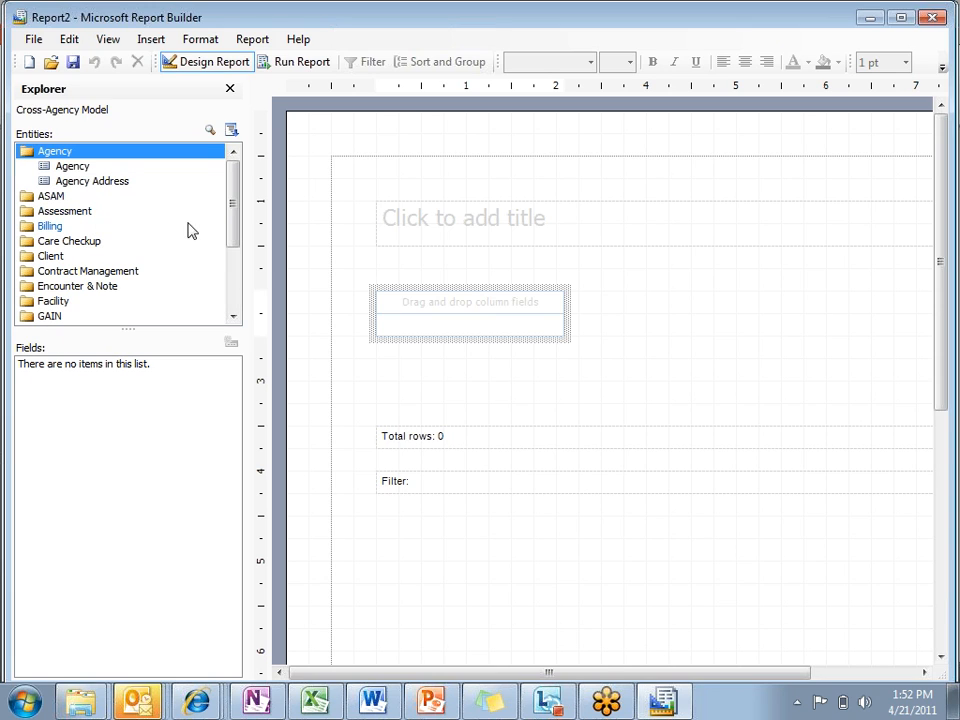
left_click_drag(233, 222, 233, 230)
left_click(62, 301)
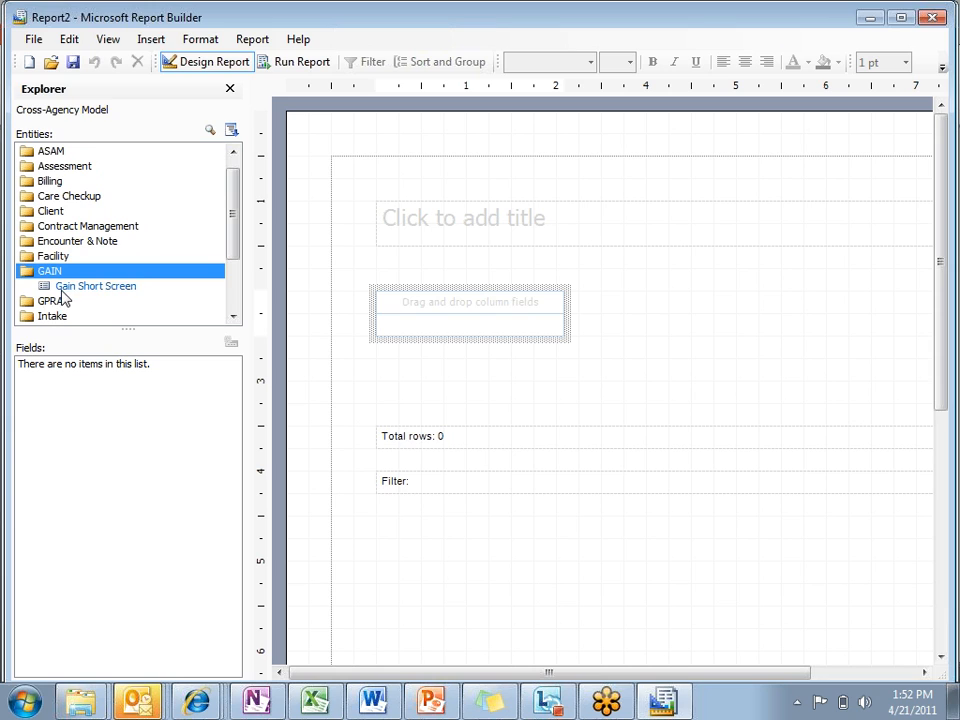
left_click(58, 301)
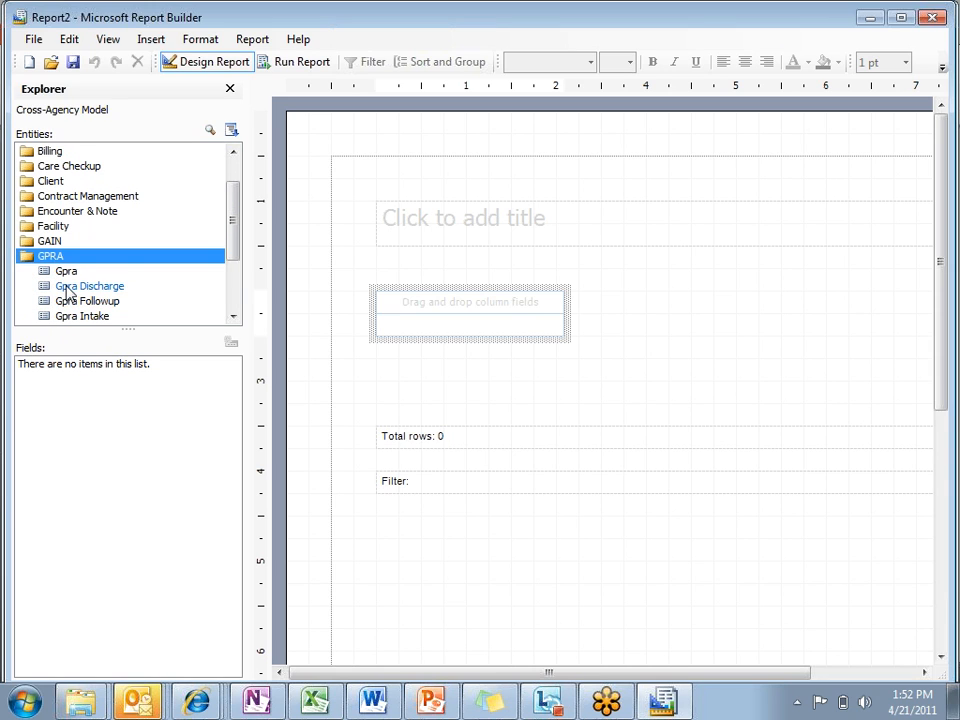
left_click(72, 317)
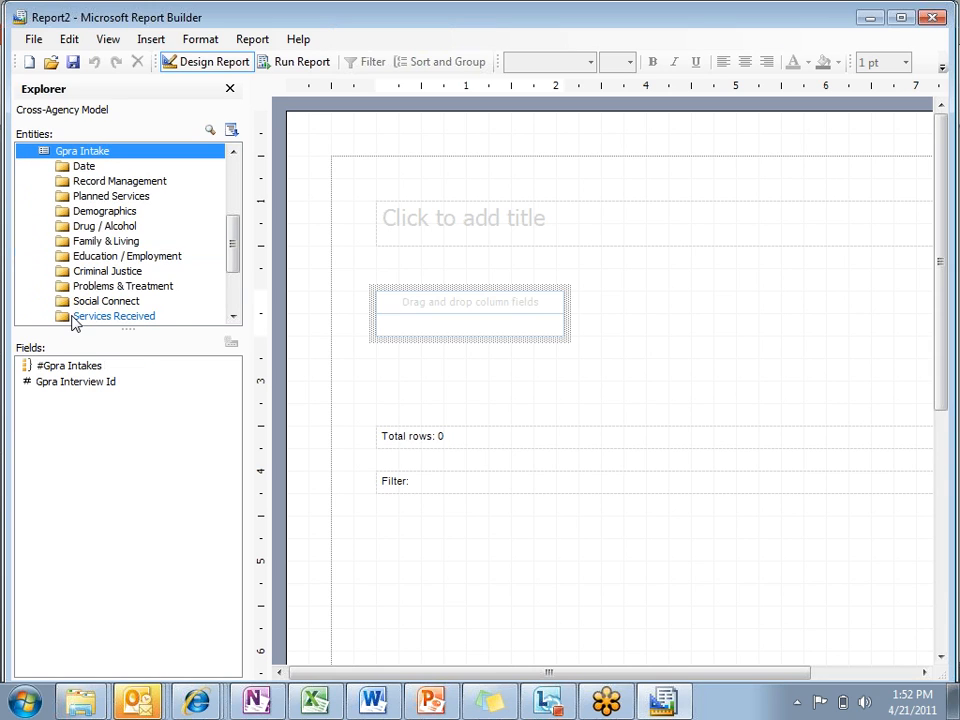
left_click(120, 181)
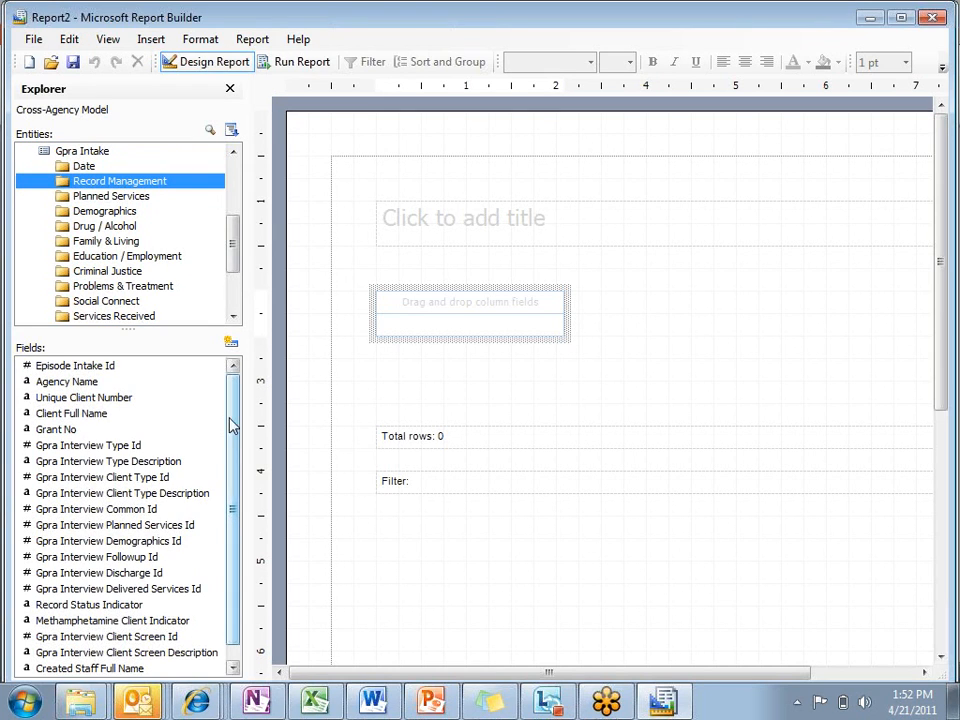
left_click(152, 200)
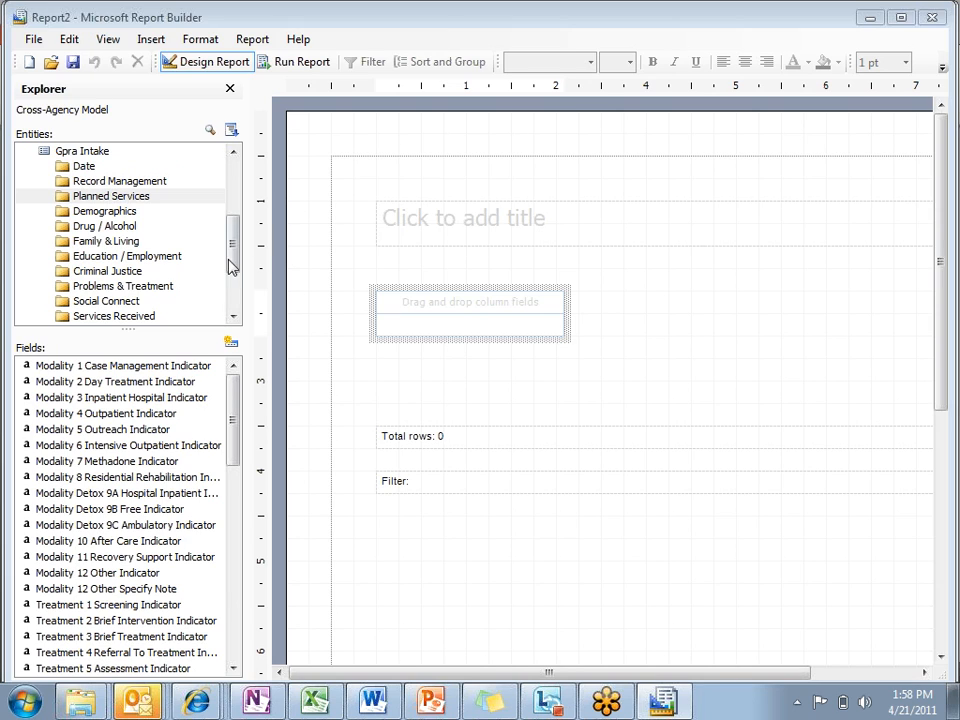
Step: Add Agency Name from the Agency entity as the report's first column, and widen the Explorer to show full entity names
left_click_drag(236, 253, 236, 165)
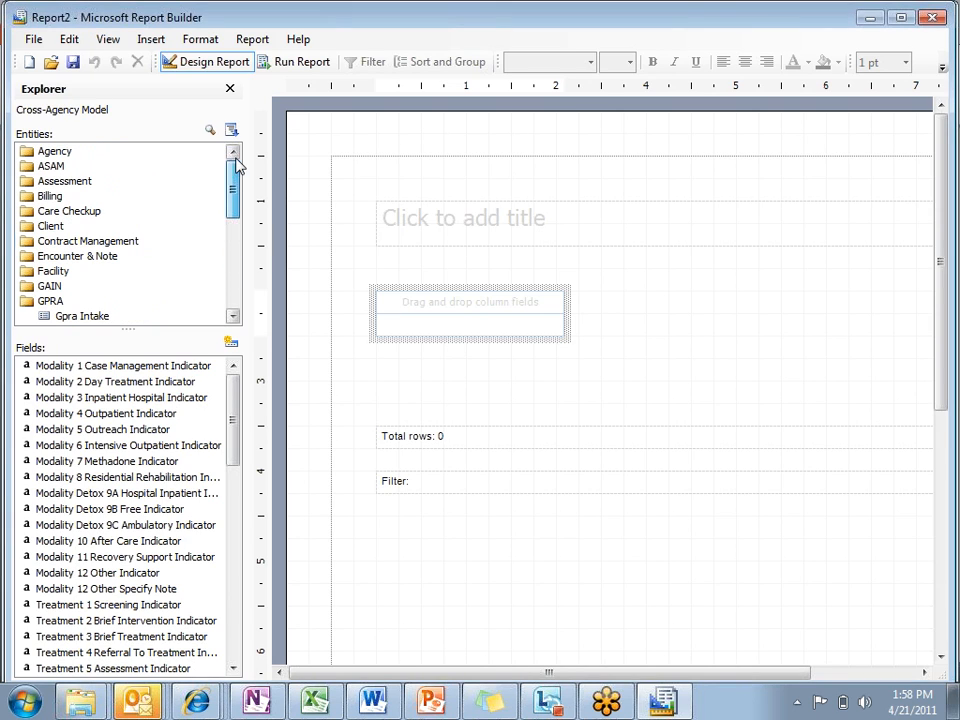
double_click(78, 155)
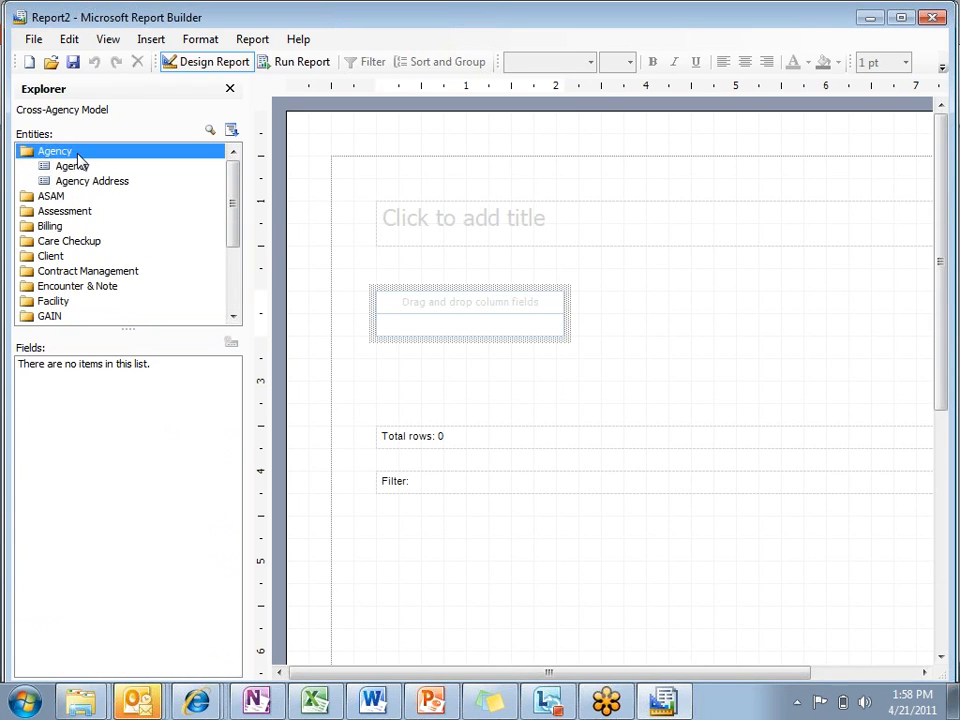
left_click(74, 166)
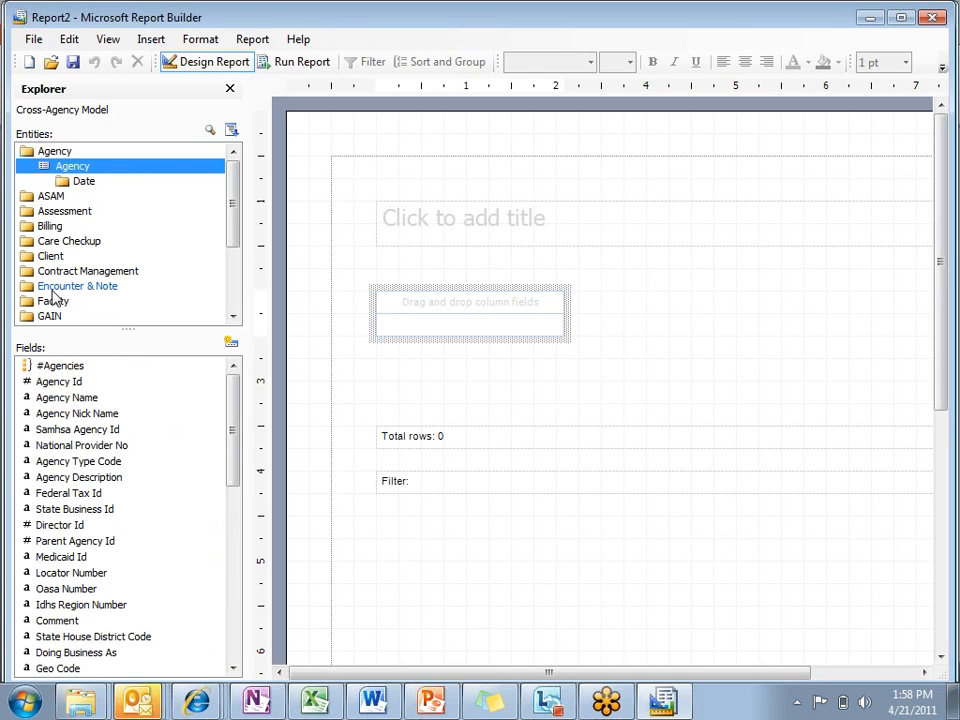
double_click(76, 398)
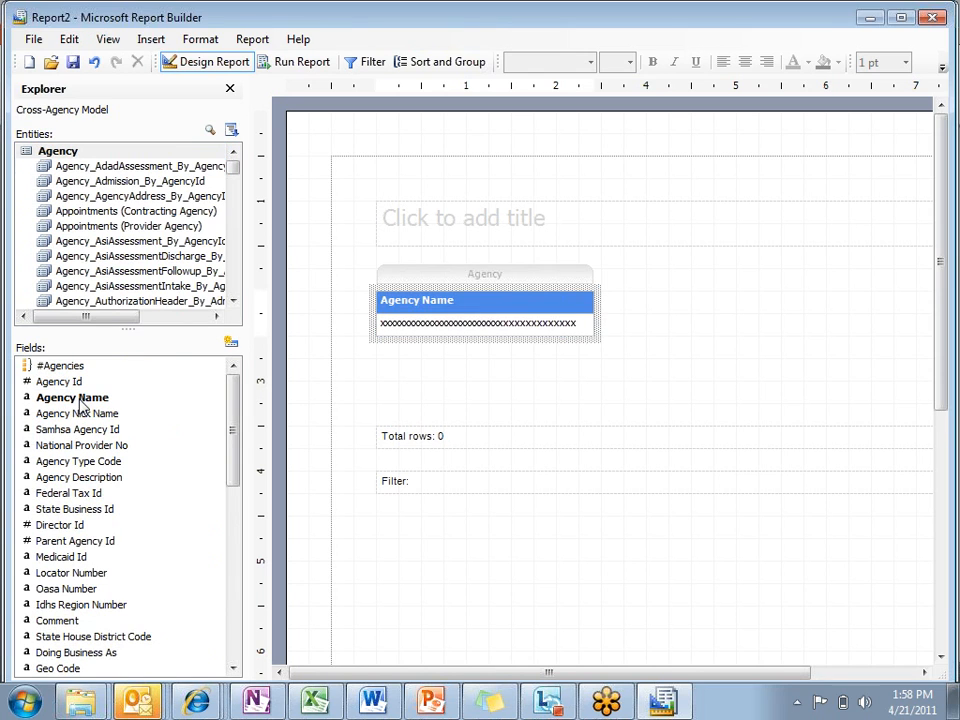
left_click_drag(233, 178, 350, 161)
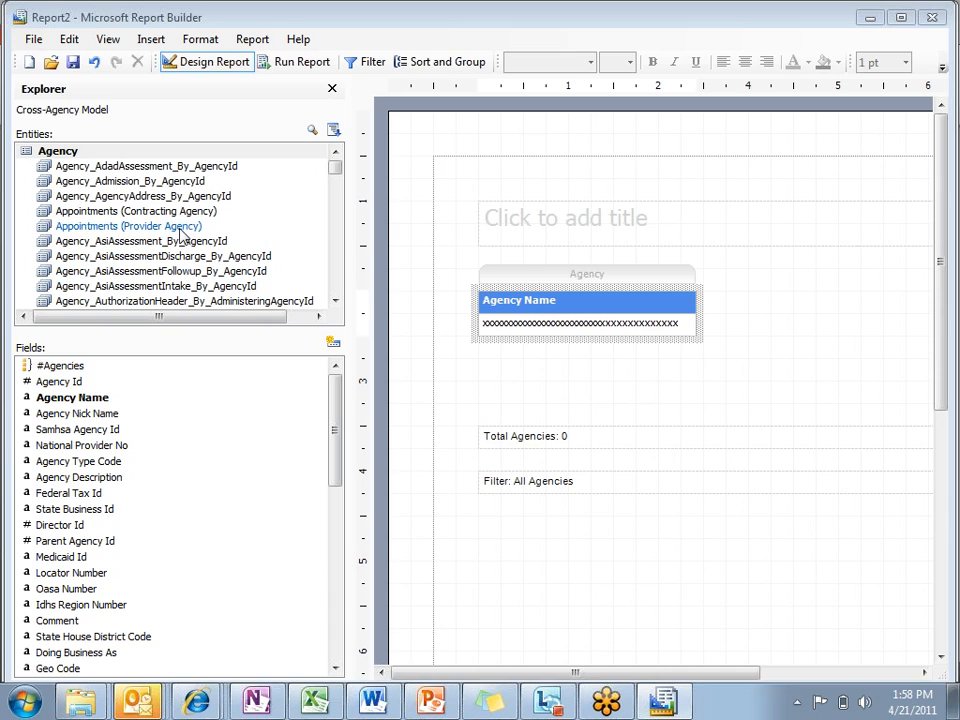
Step: Look through the entities related to Agency, and delete the Agency group from the report table
left_click(335, 301)
left_click(335, 301)
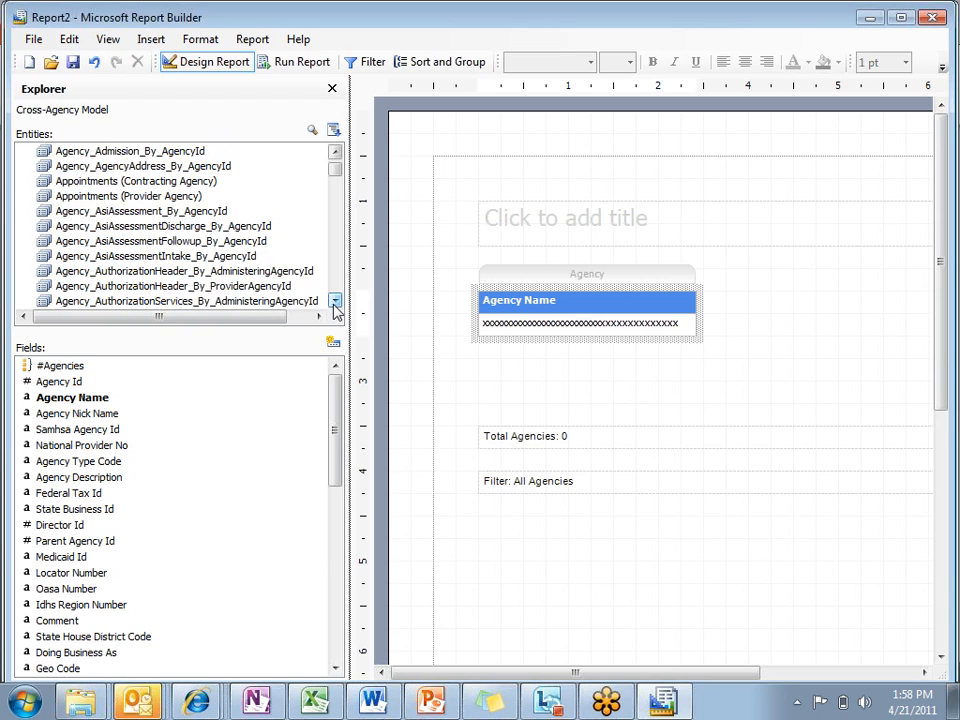
left_click(335, 301)
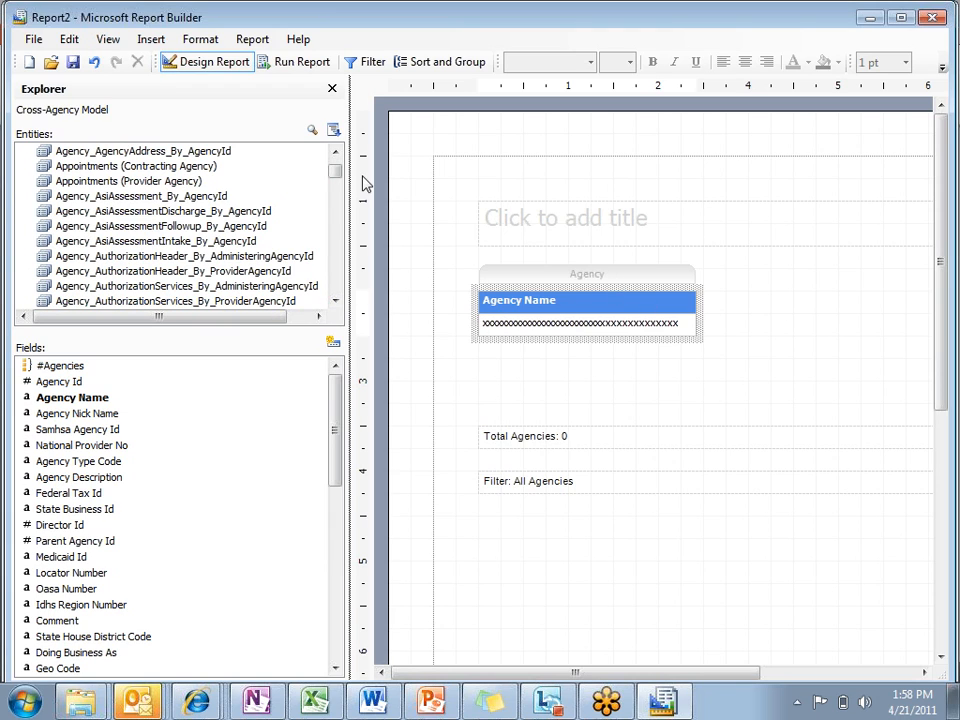
right_click(548, 277)
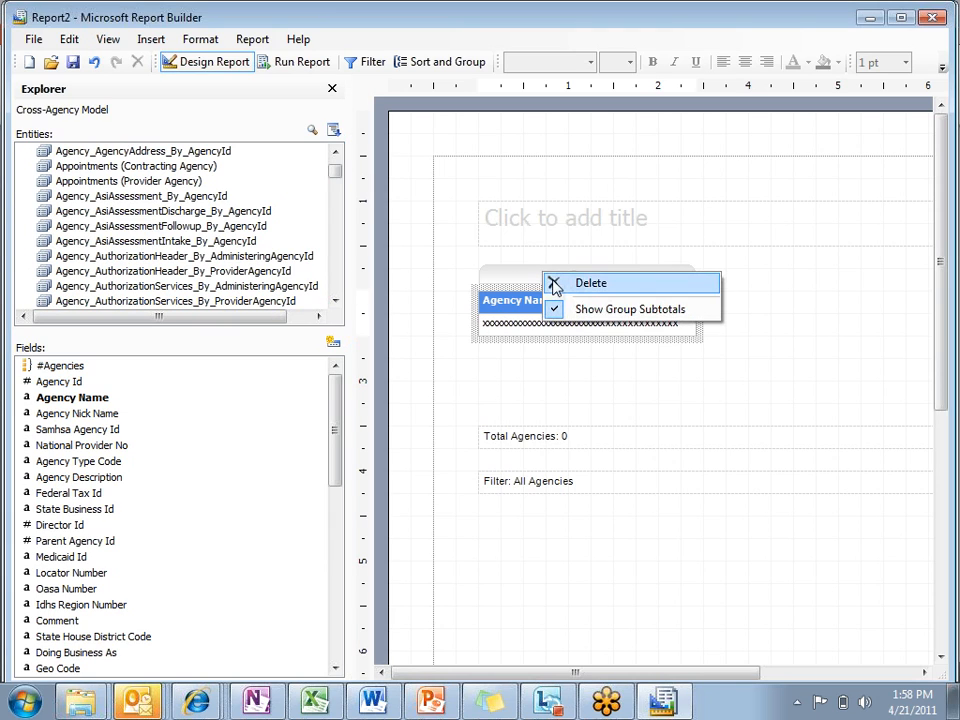
left_click(588, 283)
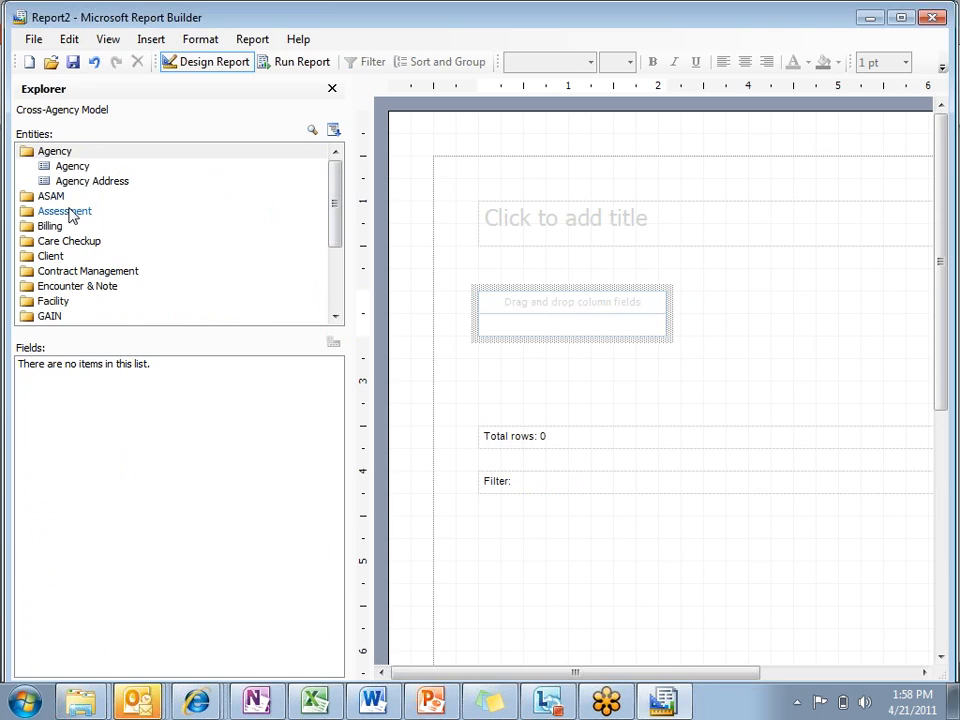
Step: Add Agency Name and #Clients as report columns from the Client entity in the Client Profile folder
left_click(44, 257)
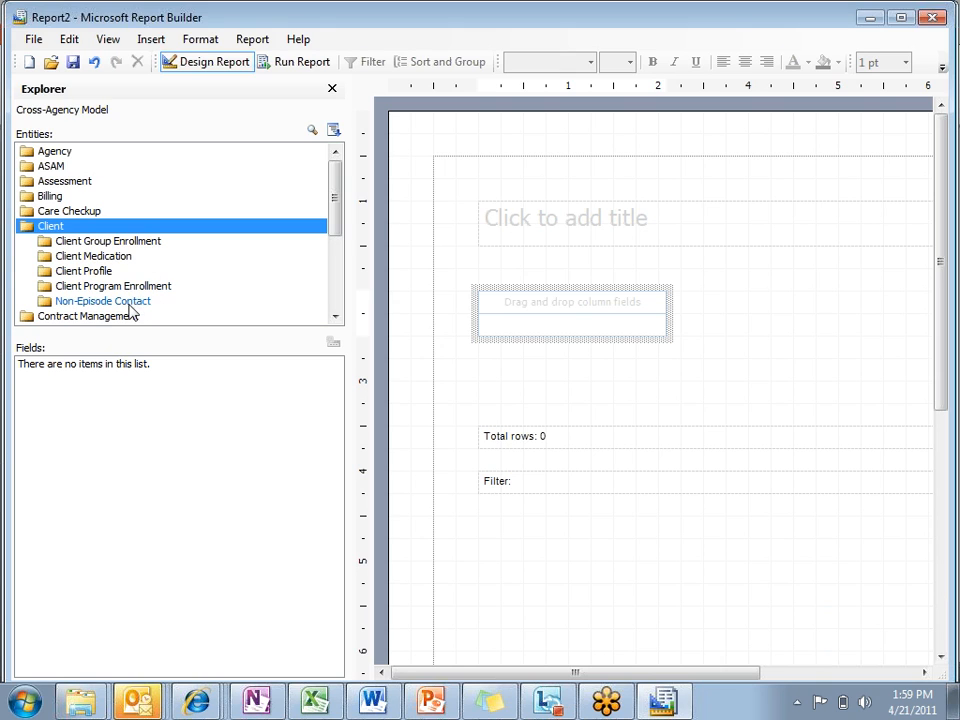
mouse_move(336, 208)
left_mouse_down()
mouse_move(336, 285)
mouse_move(338, 229)
left_mouse_up()
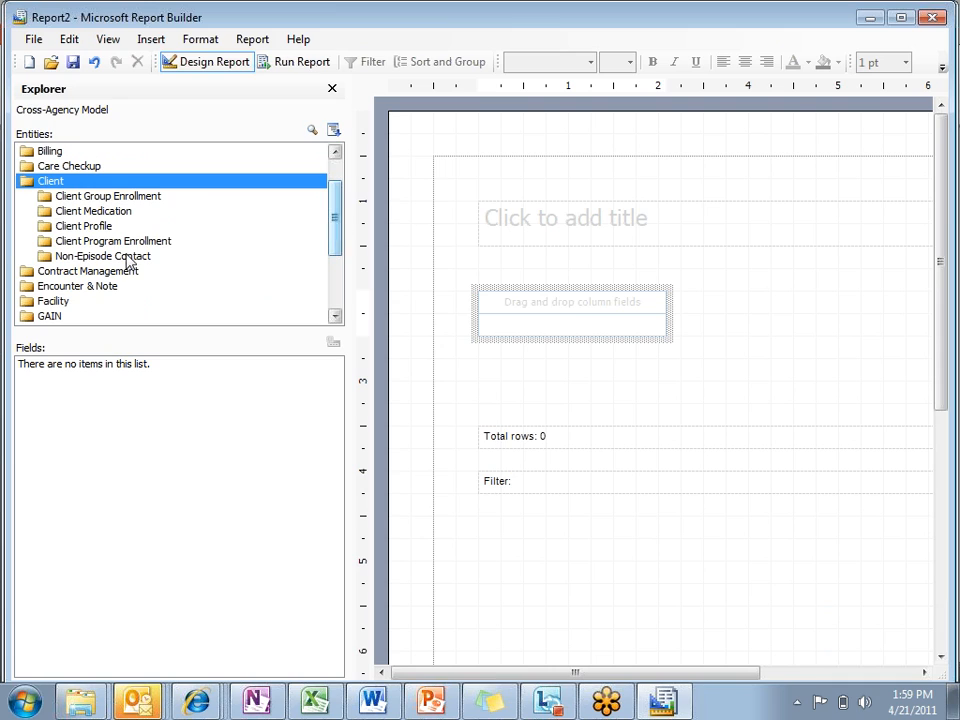
double_click(70, 227)
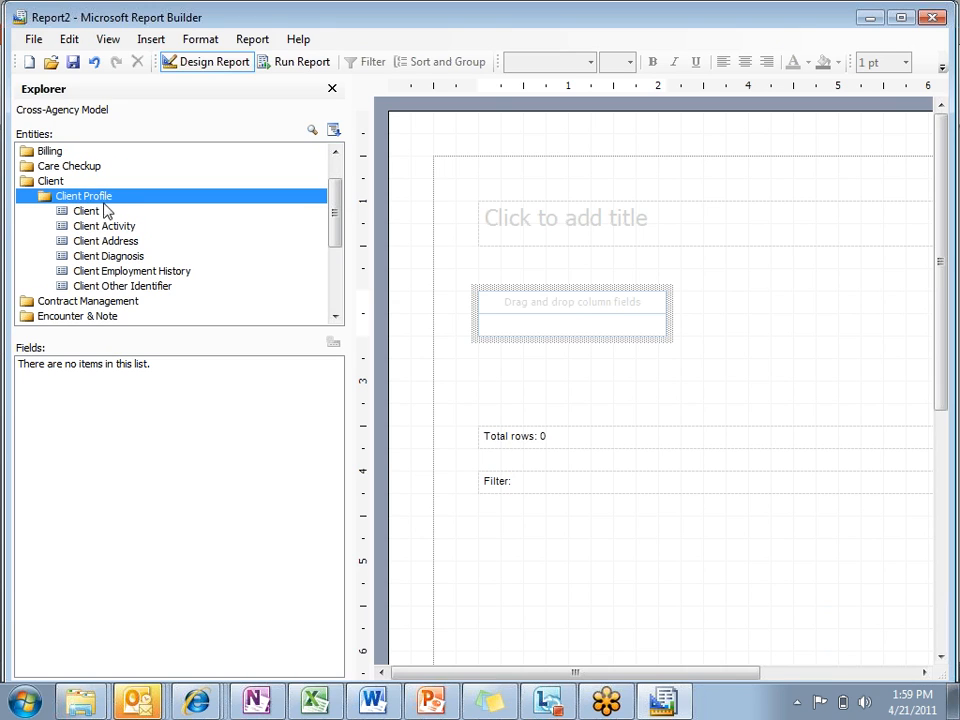
left_click(94, 214)
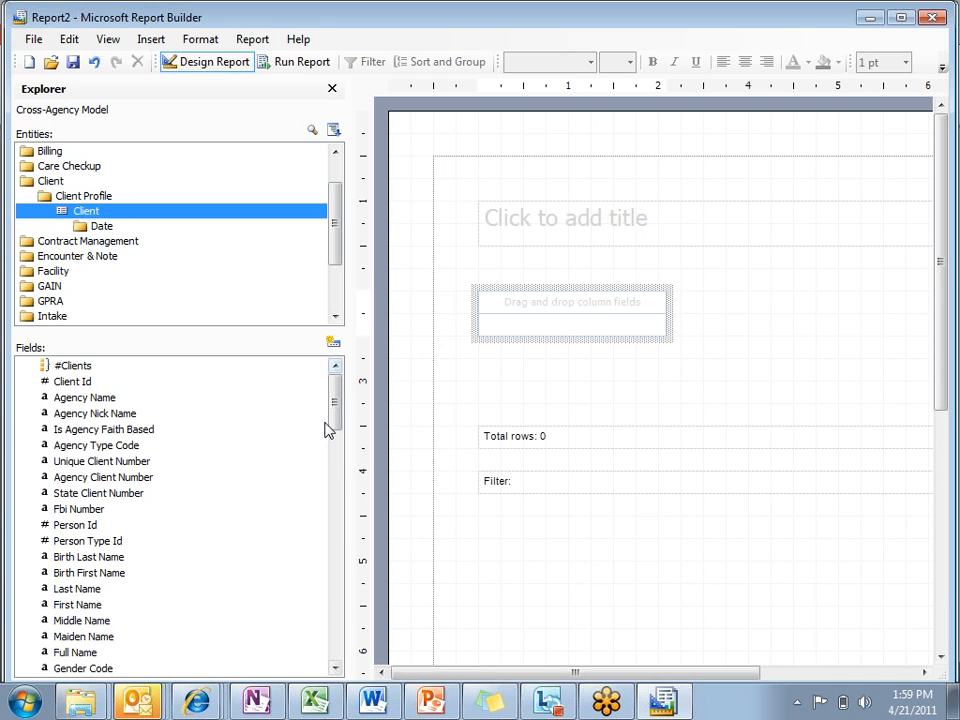
left_click(96, 403)
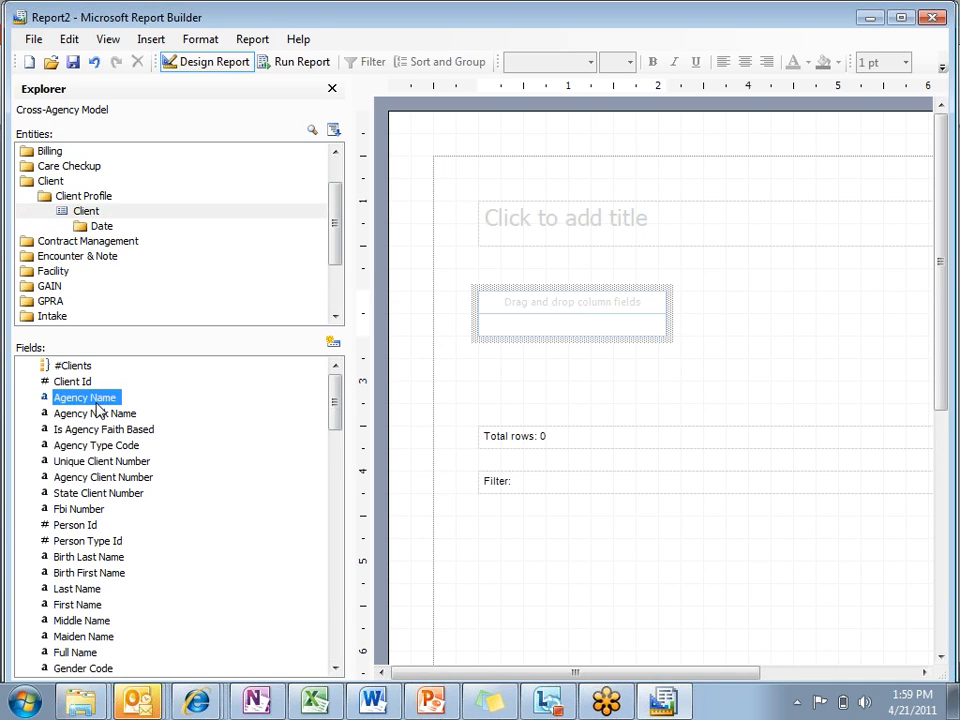
double_click(96, 403)
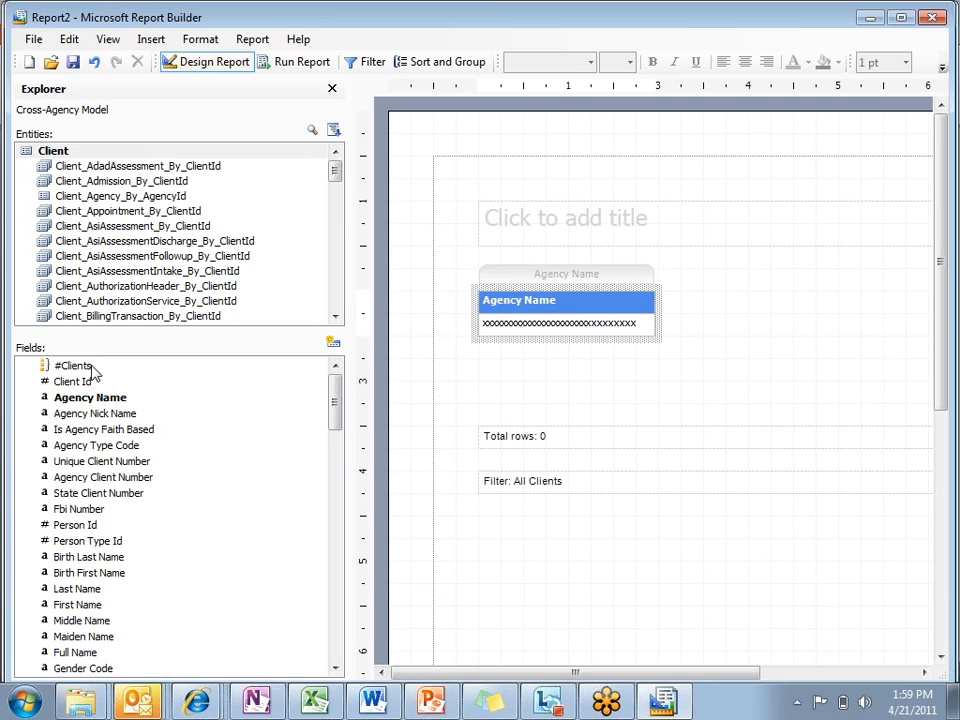
left_click(90, 367)
double_click(90, 367)
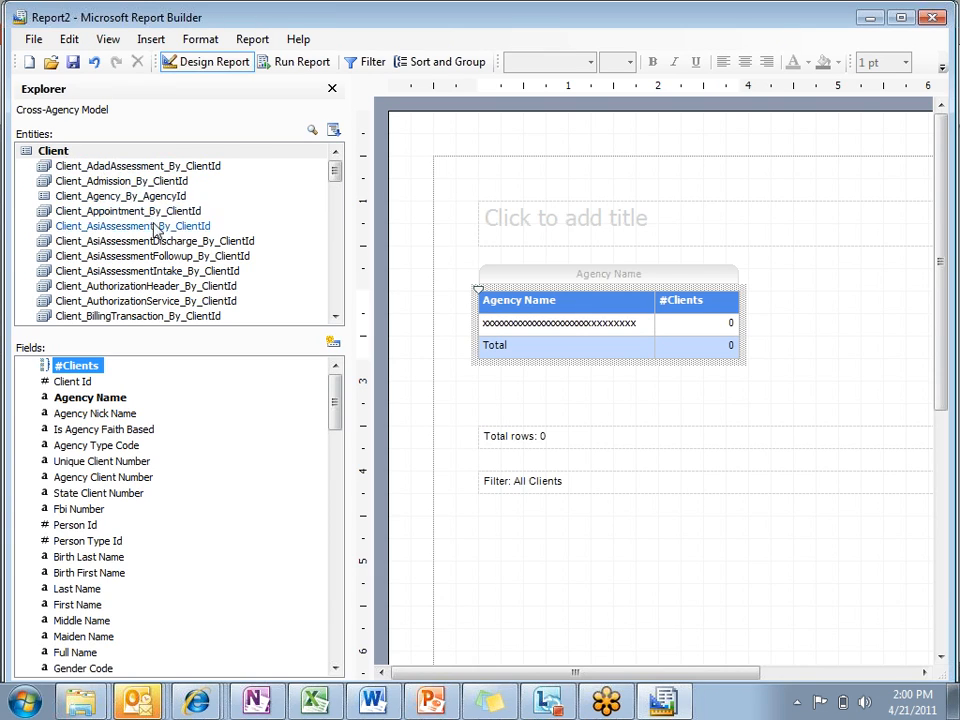
Step: Examine the fields of the client's related Billing Transaction entity and its nested Eob Transaction entity
double_click(181, 317)
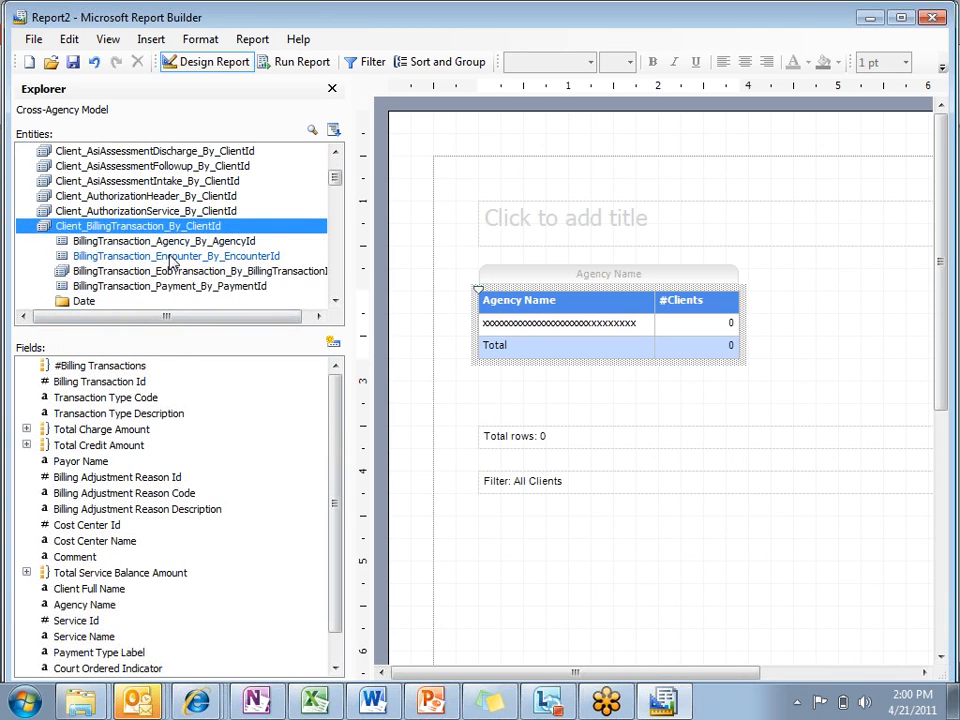
double_click(180, 271)
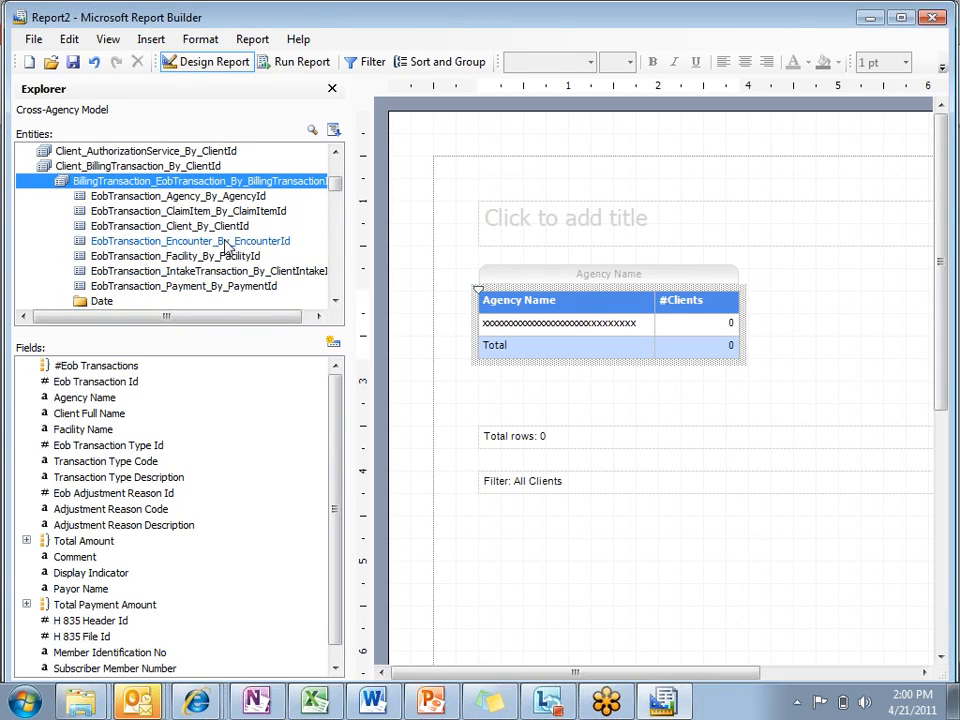
left_click_drag(335, 183, 333, 158)
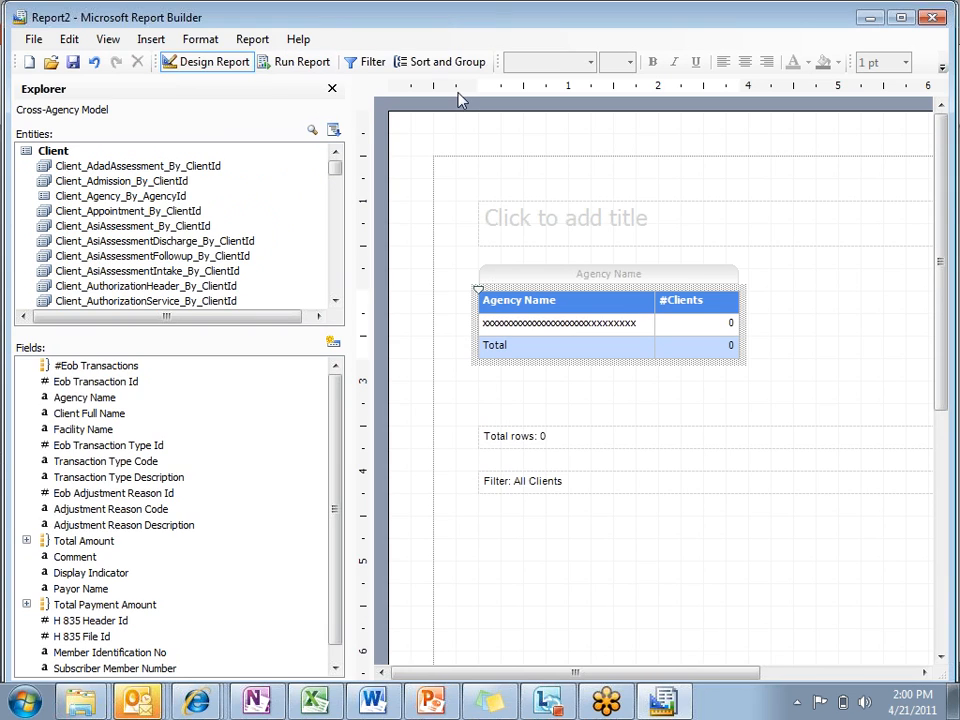
Step: Run the client count report, return to its design with the meeting reminder dismissed, and show the Client entity's fields
left_click(308, 62)
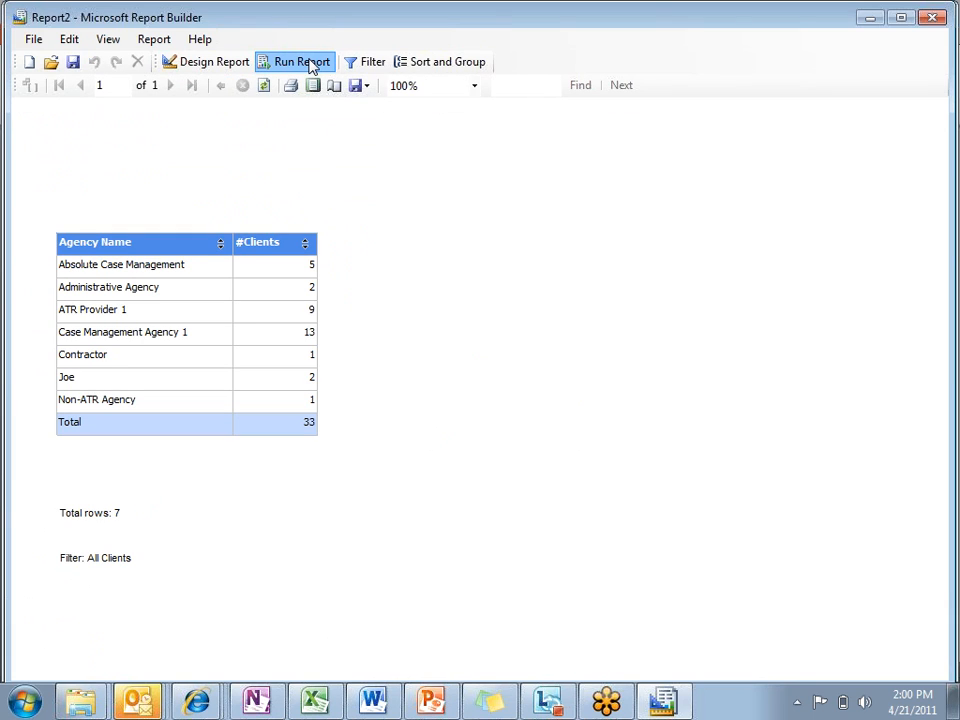
left_click(211, 62)
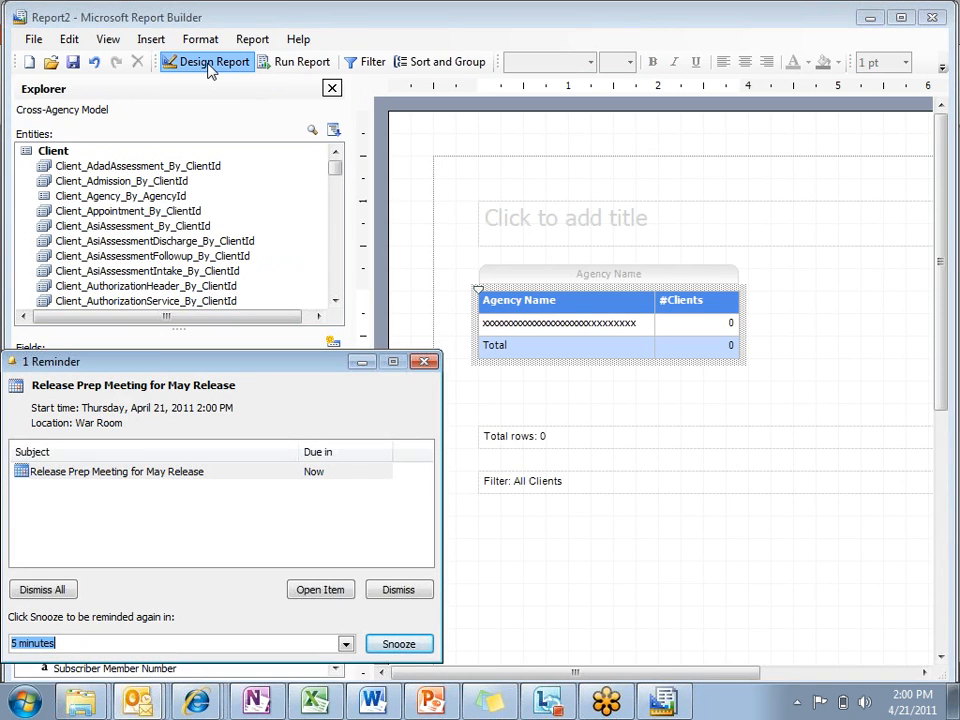
left_click(389, 592)
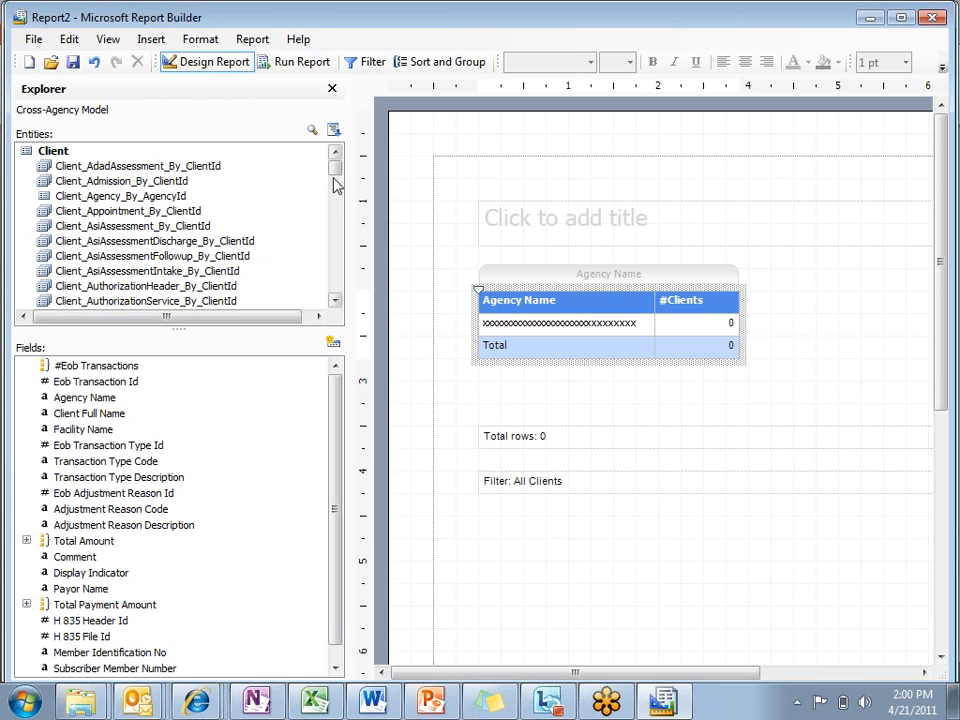
left_click(185, 152)
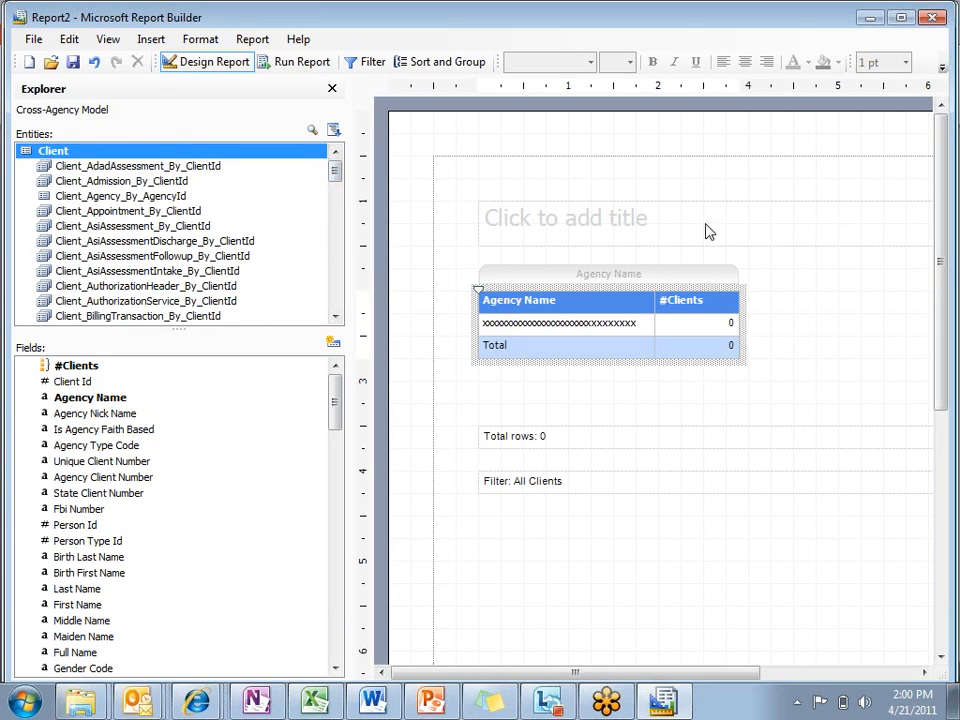
Step: Clear the report table by deleting the #Clients and Agency Name columns
left_click(690, 310)
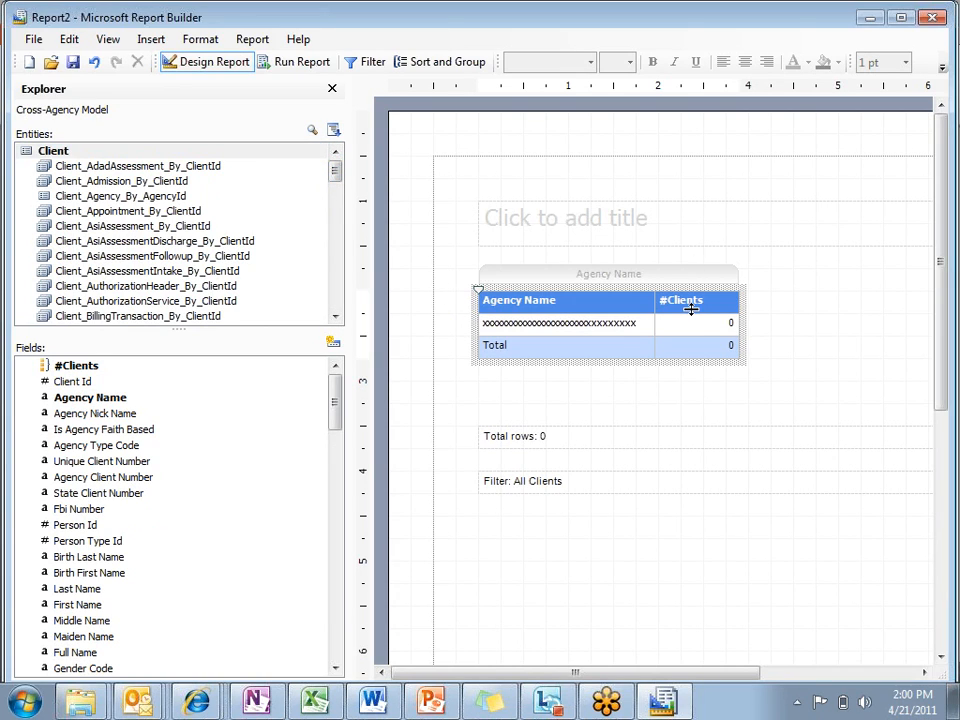
left_click(691, 311)
right_click(695, 303)
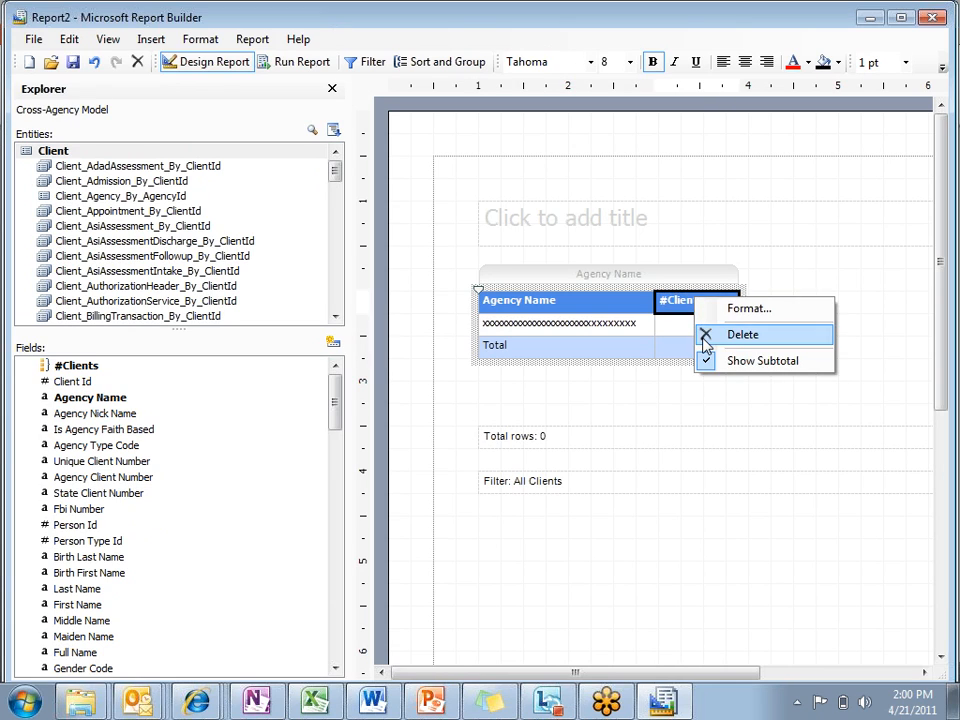
left_click(742, 335)
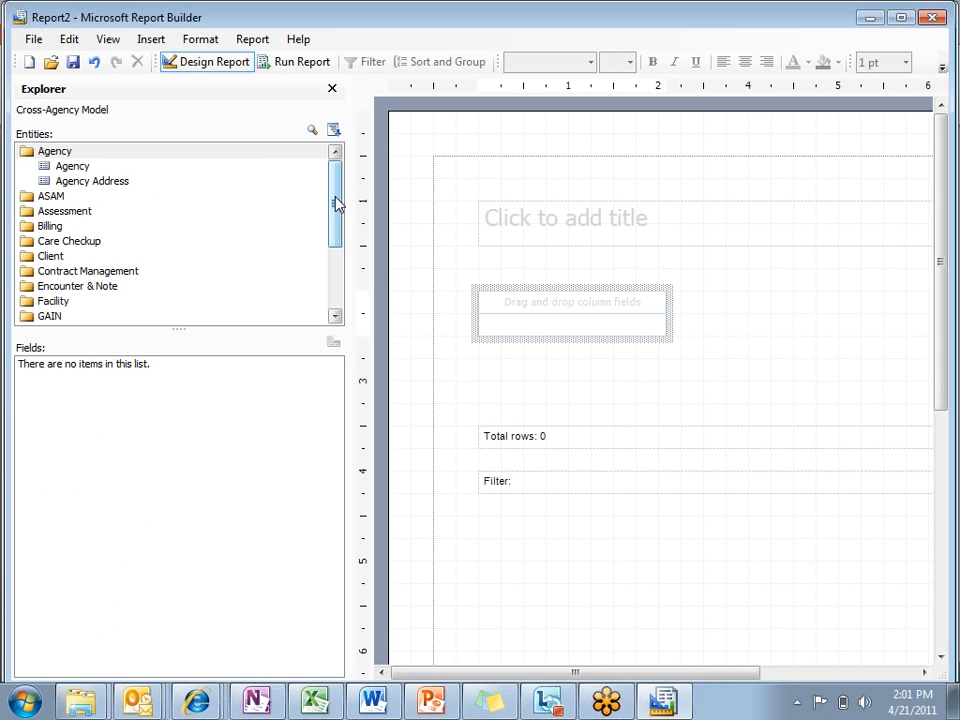
Step: Browse the model's entity folders, examine the Client Group Enrollment entity's fields, and return to the Client folder
left_click_drag(336, 204, 330, 223)
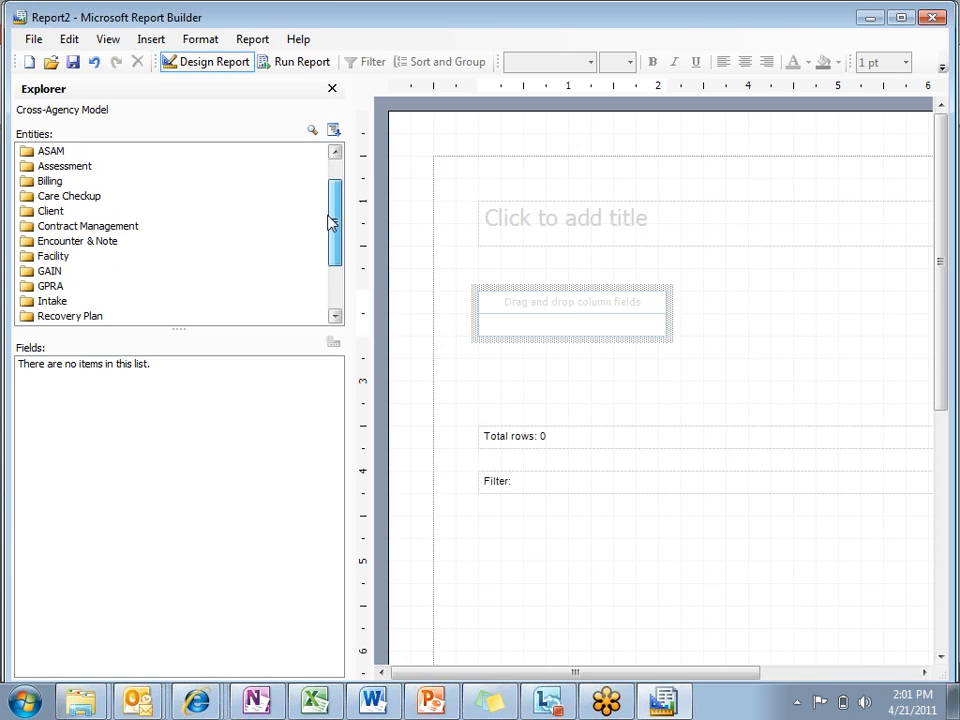
left_click_drag(330, 222, 330, 218)
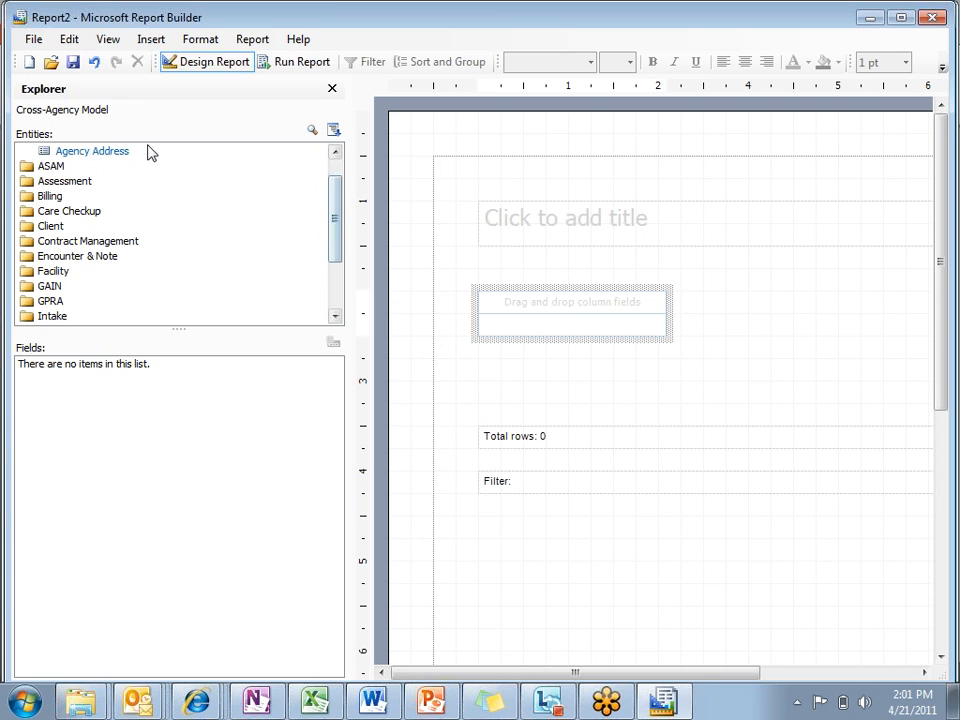
left_click(44, 229)
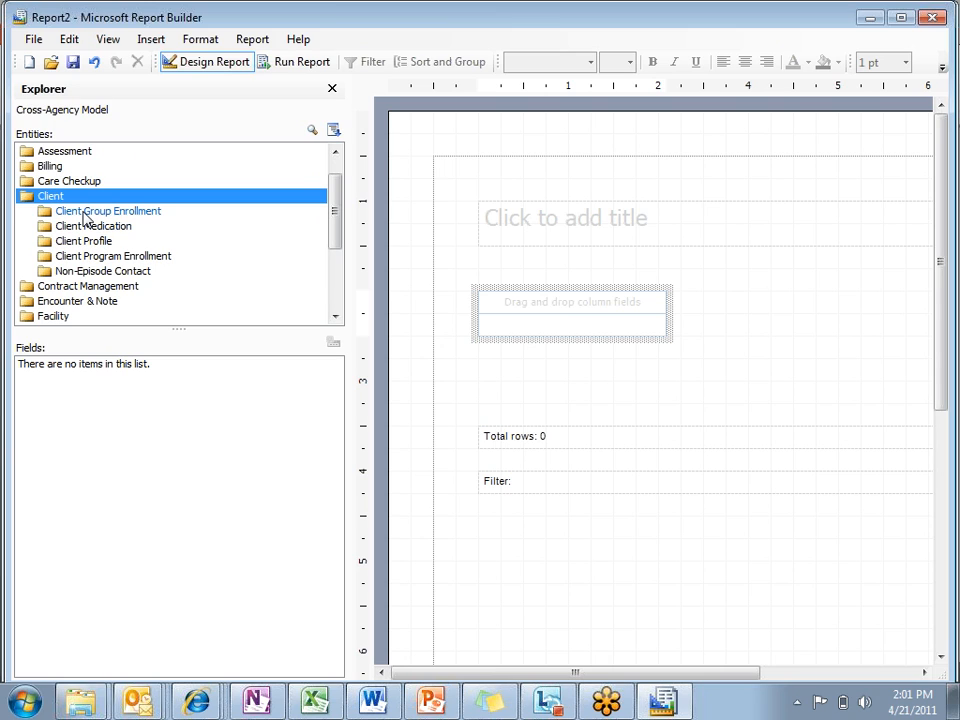
left_click(85, 213)
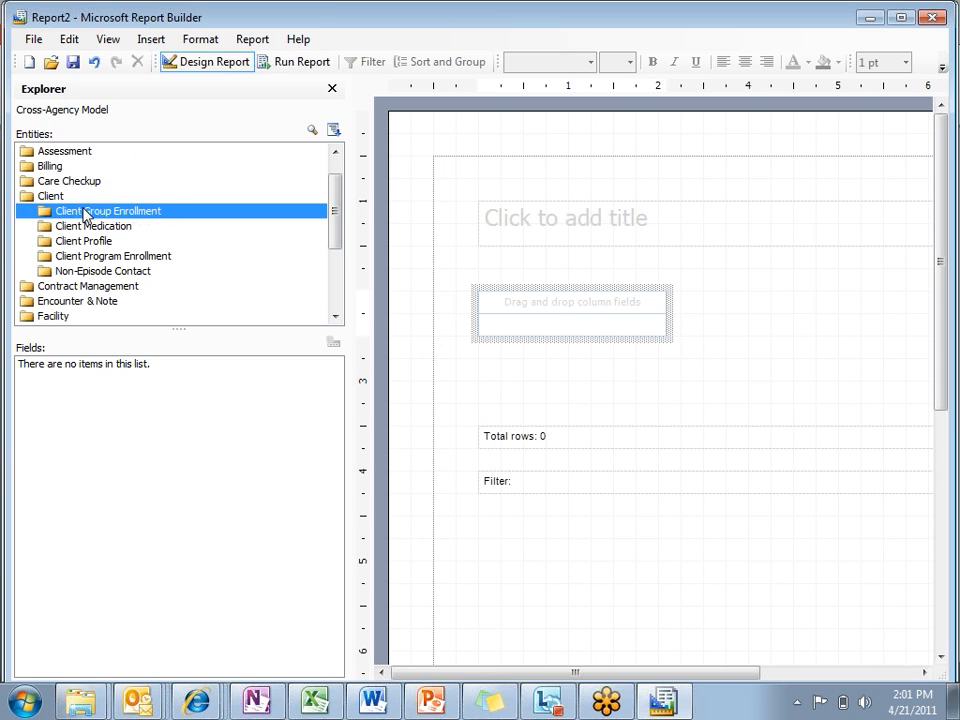
left_click(84, 228)
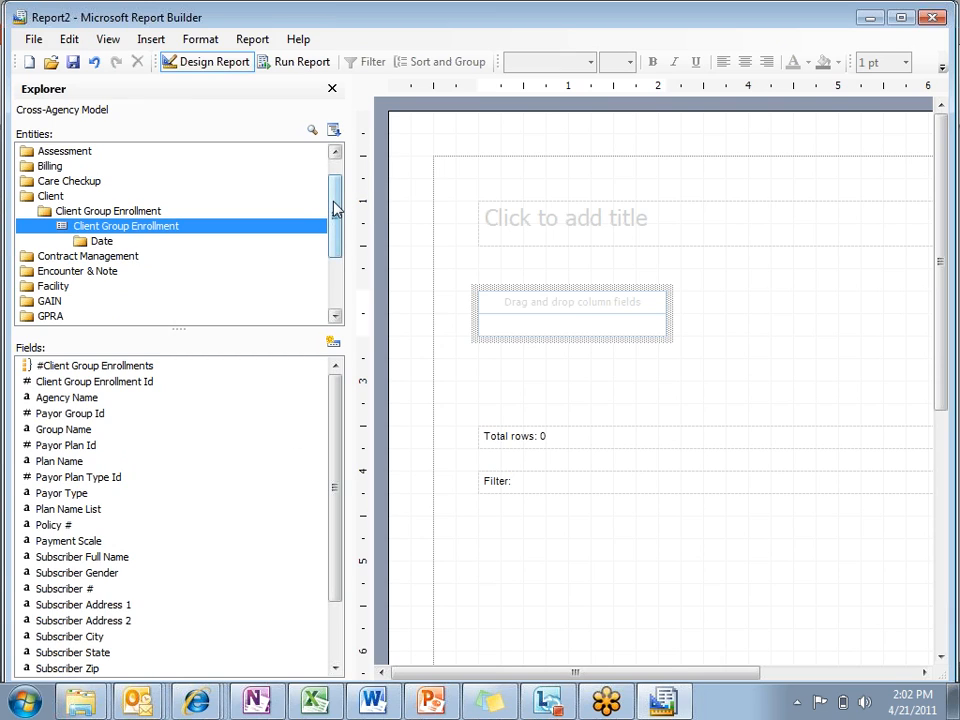
left_click_drag(336, 198, 334, 188)
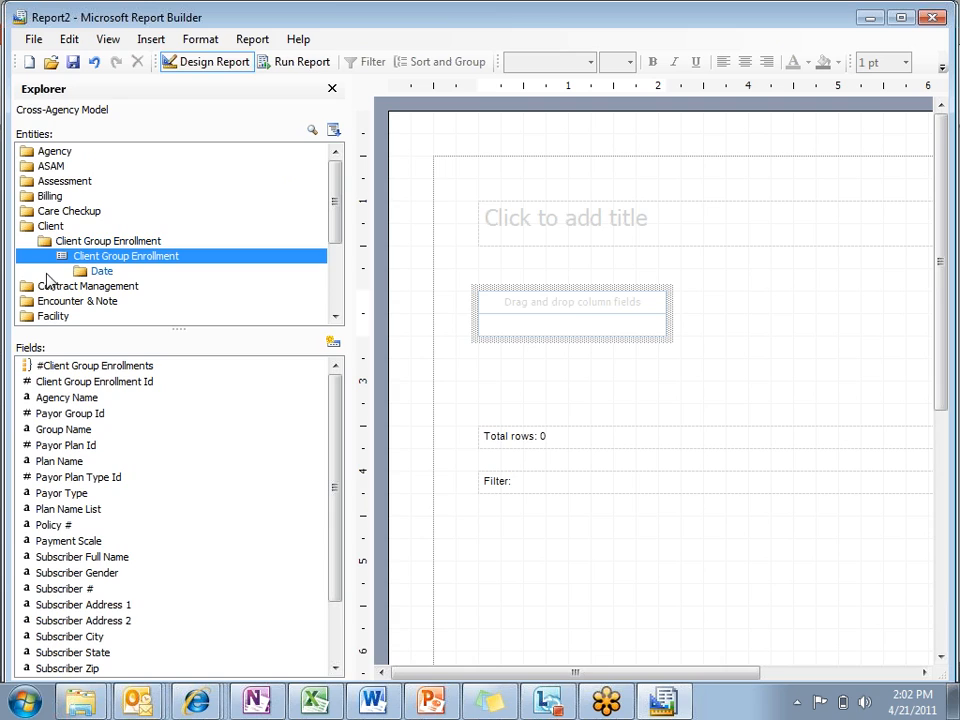
left_click(57, 230)
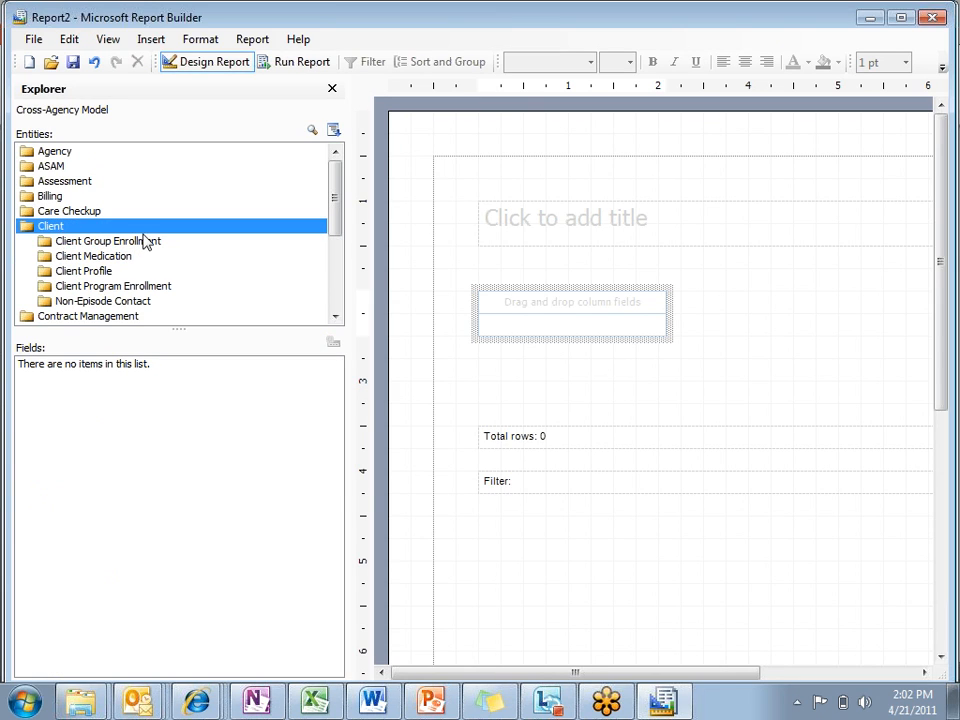
mouse_move(336, 186)
left_mouse_down()
mouse_move(326, 270)
mouse_move(323, 177)
left_mouse_up()
left_click(946, 40)
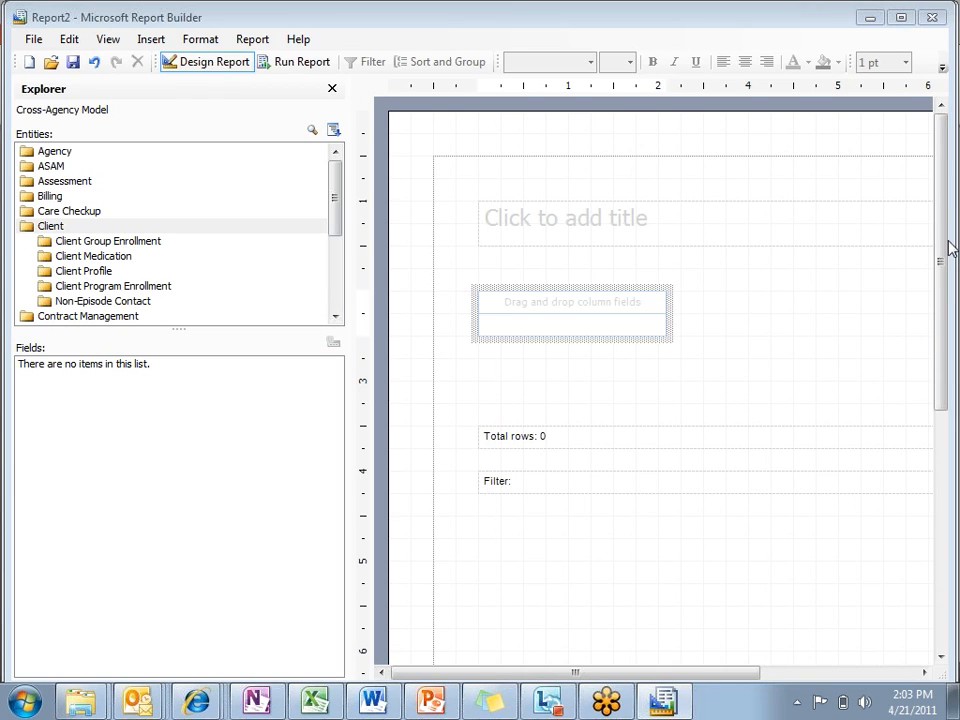